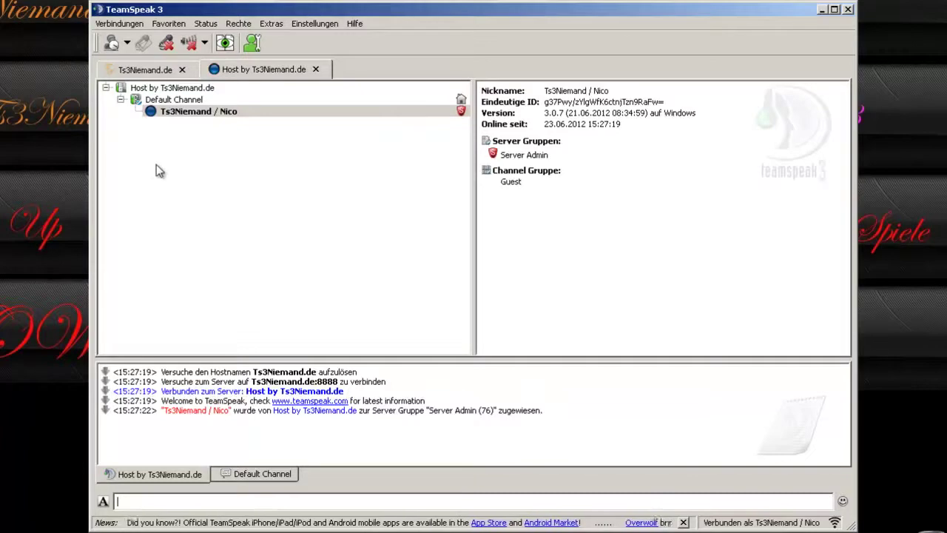
# Open the Rechte menu in the connected server view.
pyautogui.click(239, 23)
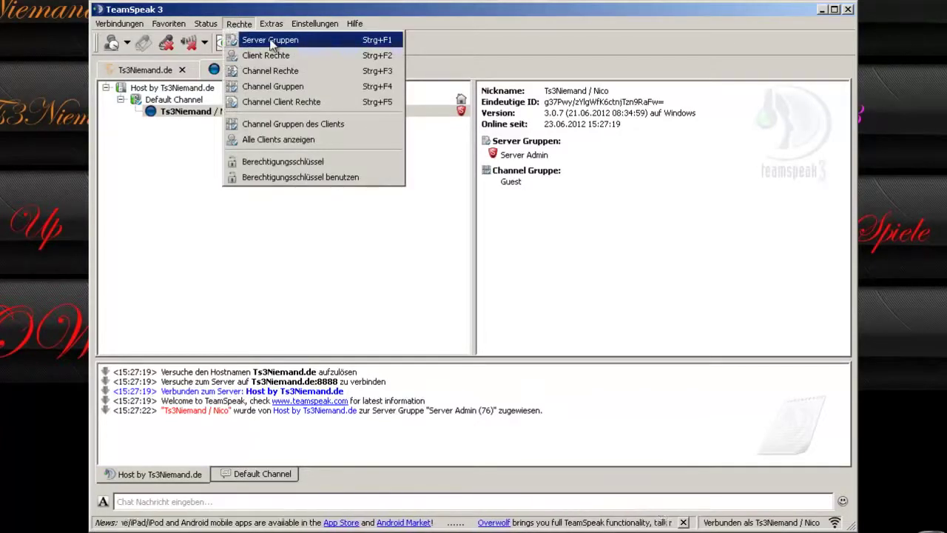
# Look over the Anwendung page of the client options and close it unchanged.
pyautogui.moveTo(316, 23)
pyautogui.click(326, 98)
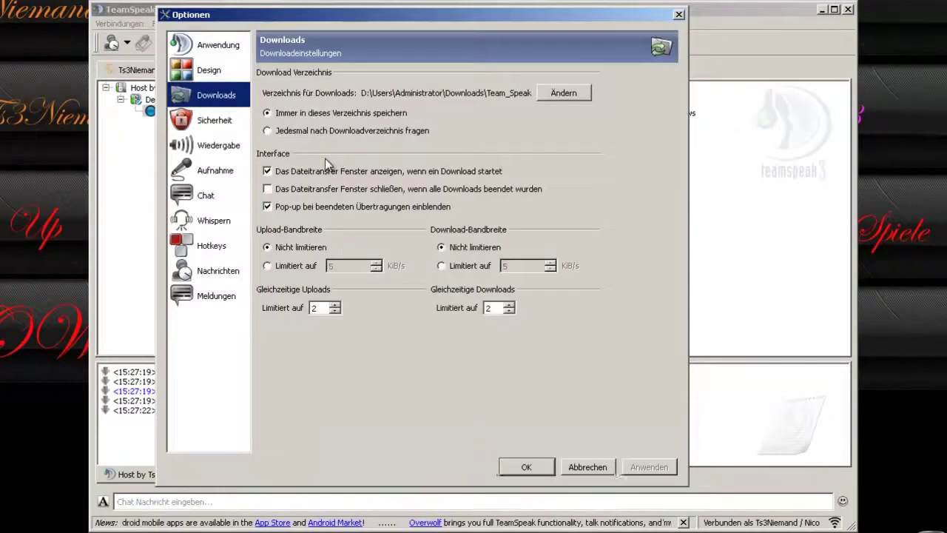
pyautogui.click(213, 50)
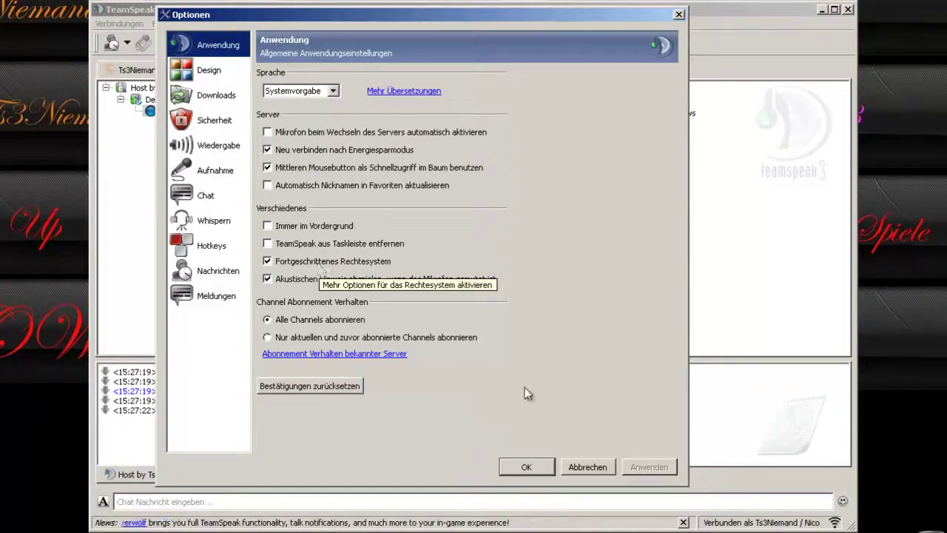
pyautogui.click(522, 466)
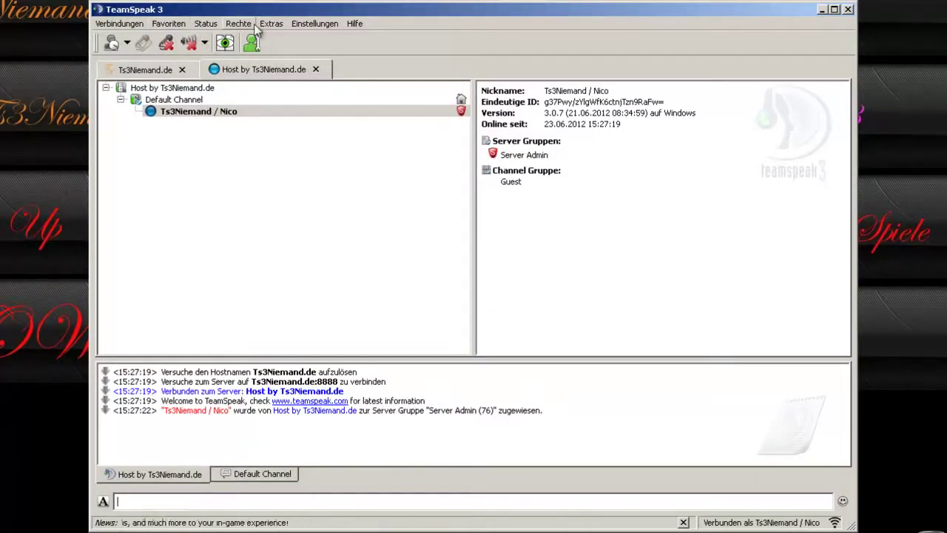
# Uncheck Fortgeschrittenes Rechtesystem, apply it, and open the simplified Server Gruppen permissions.
pyautogui.click(325, 24)
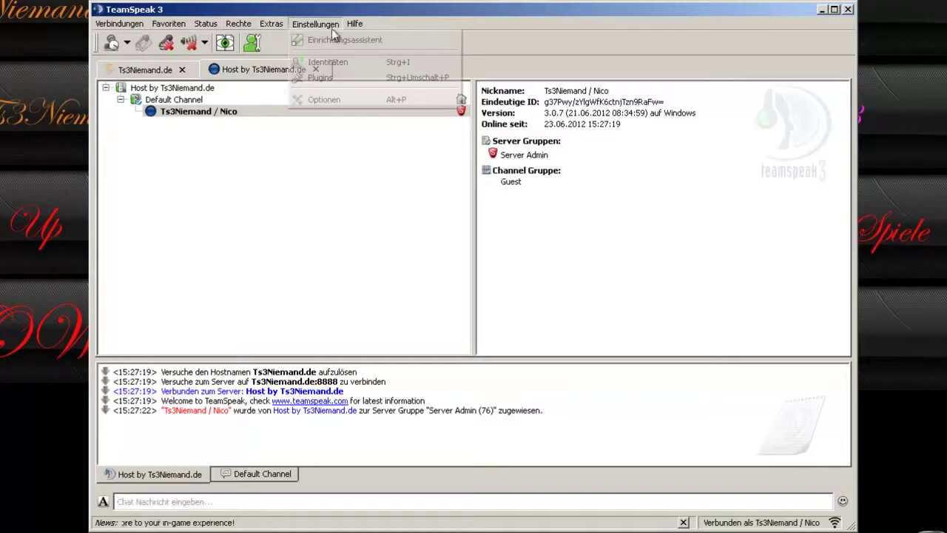
pyautogui.click(318, 98)
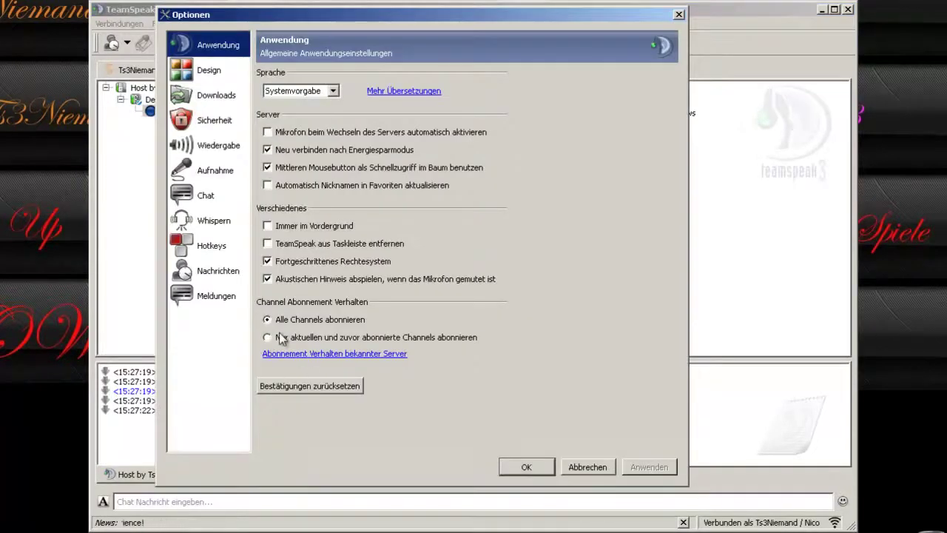
pyautogui.click(281, 261)
pyautogui.click(659, 468)
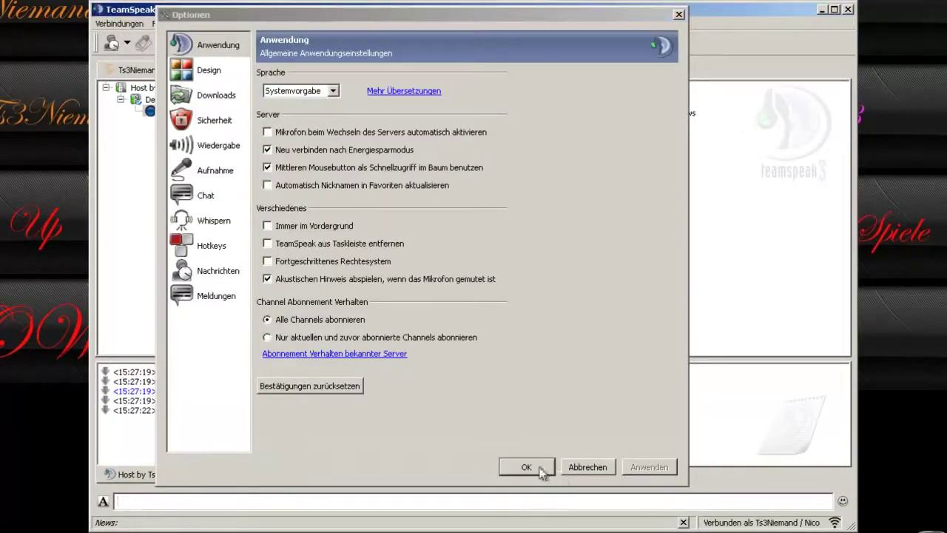
pyautogui.click(526, 466)
pyautogui.click(238, 24)
pyautogui.click(253, 41)
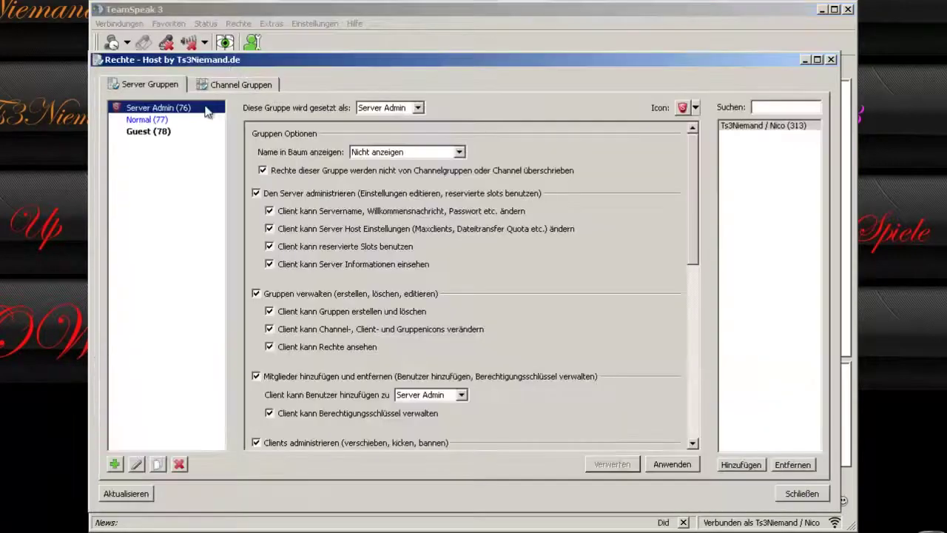
# Browse the Normal and Server Admin server group permissions.
pyautogui.scroll(-4, 441, 210)
pyautogui.scroll(4, 359, 304)
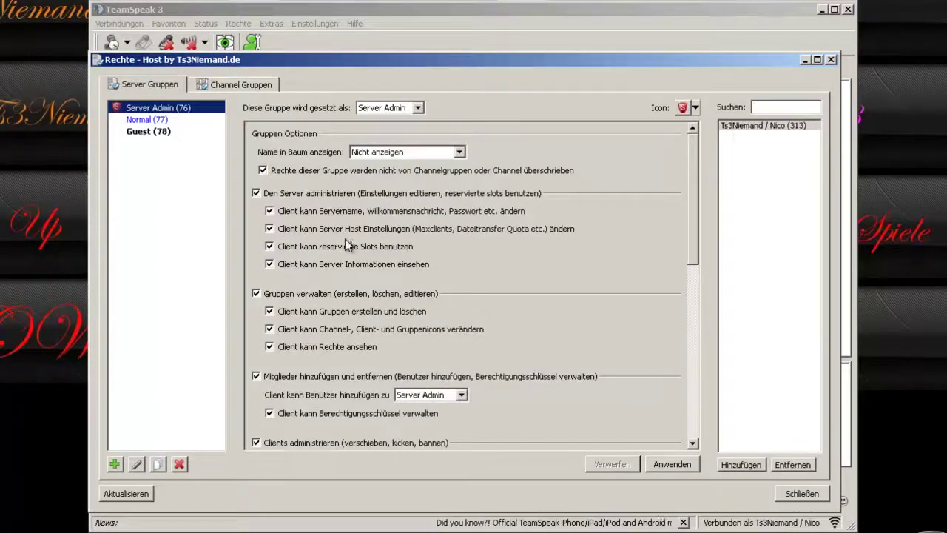
pyautogui.click(162, 118)
pyautogui.click(161, 108)
# Check the Operator and Channel Admin channel group permissions, then close the permissions window.
pyautogui.click(215, 85)
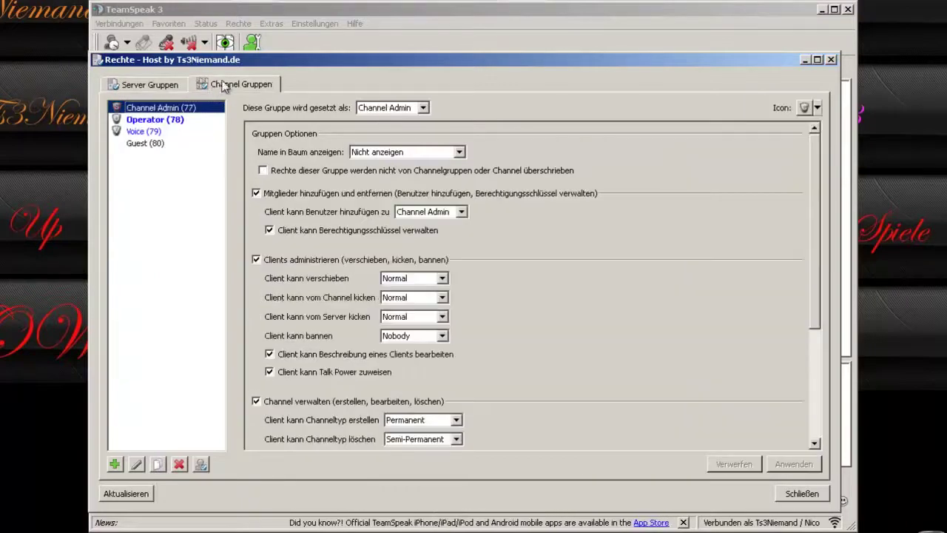
pyautogui.click(150, 120)
pyautogui.click(160, 108)
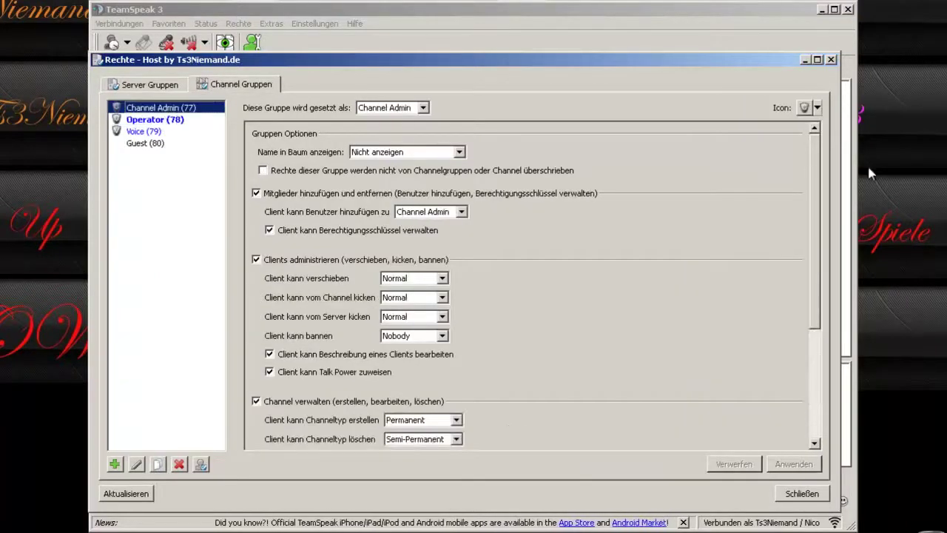
pyautogui.click(831, 60)
pyautogui.click(315, 24)
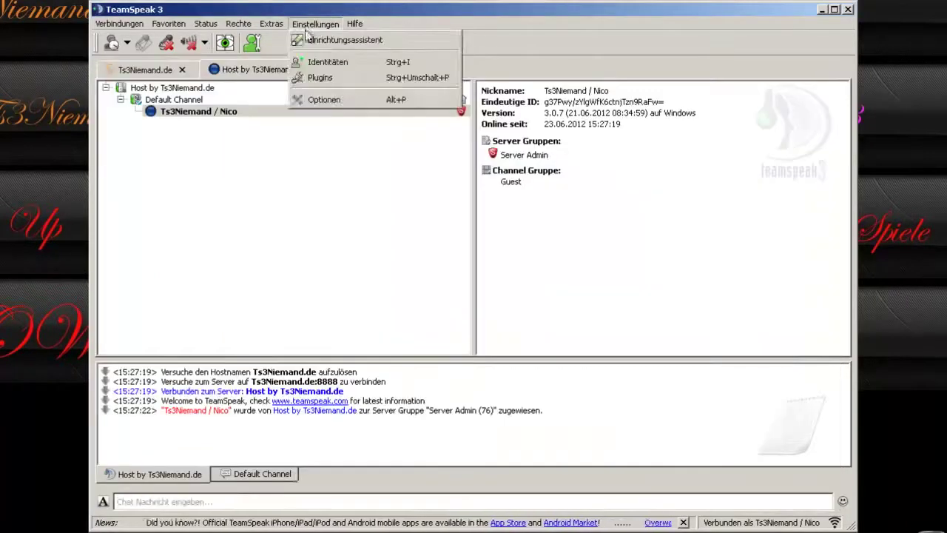
# Re-enable Fortgeschrittenes Rechtesystem in the options and reopen Rechte > Server Gruppen.
pyautogui.click(323, 102)
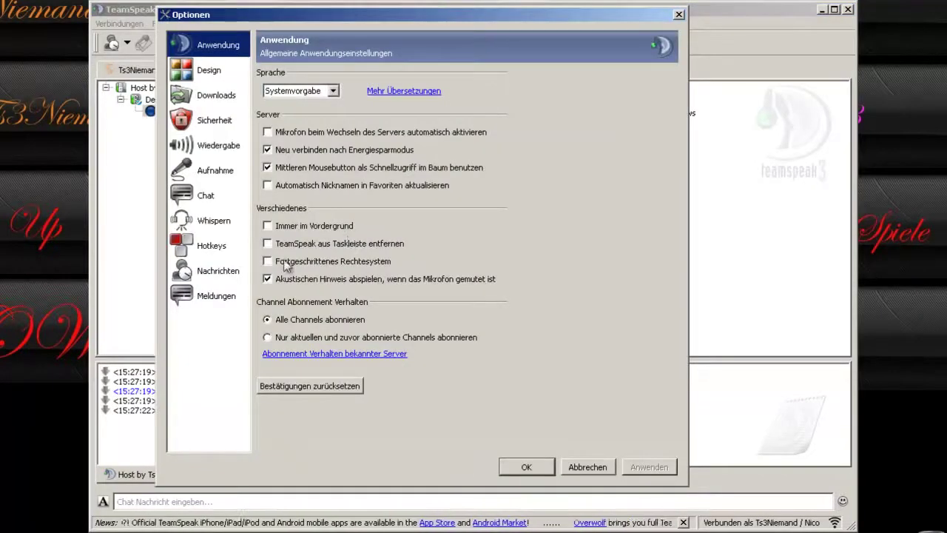
pyautogui.click(641, 464)
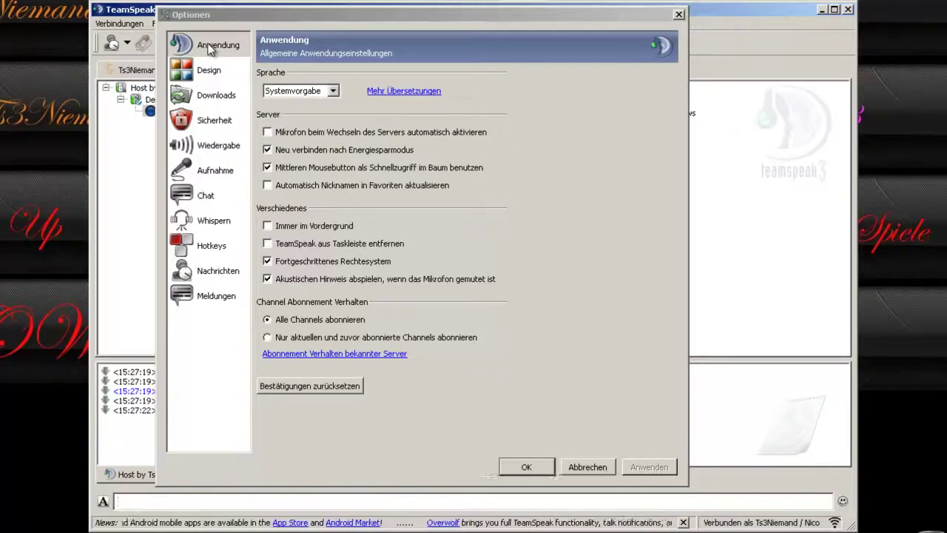
pyautogui.click(528, 467)
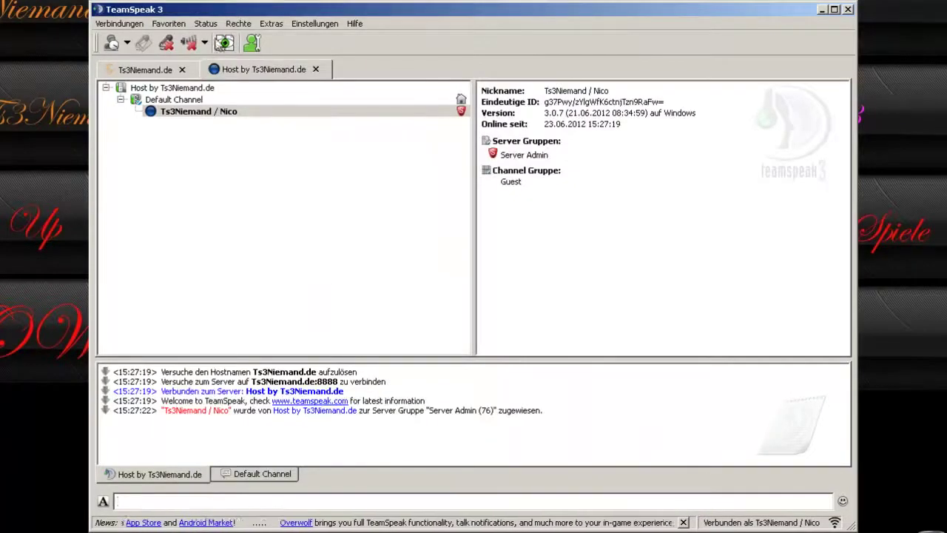
pyautogui.click(238, 23)
pyautogui.click(244, 38)
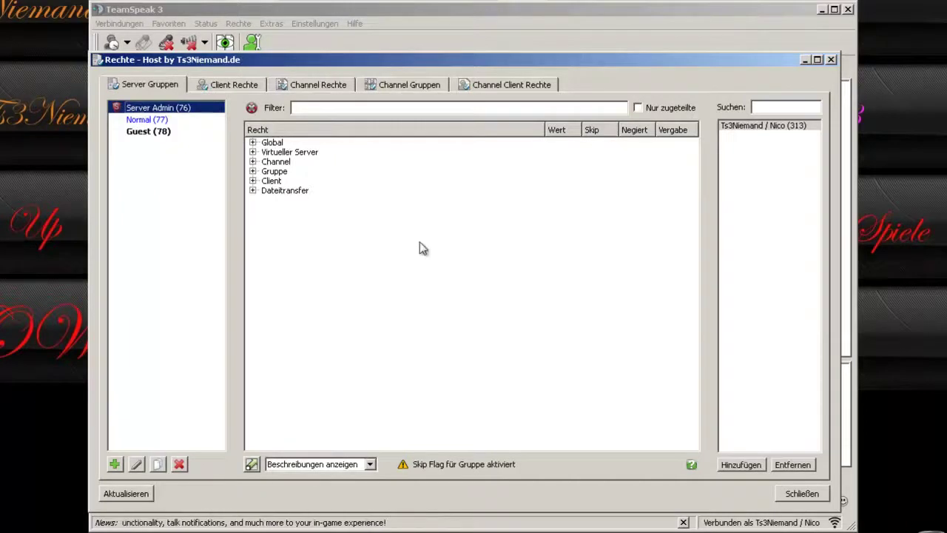
pyautogui.rightClick(327, 264)
pyautogui.click(385, 263)
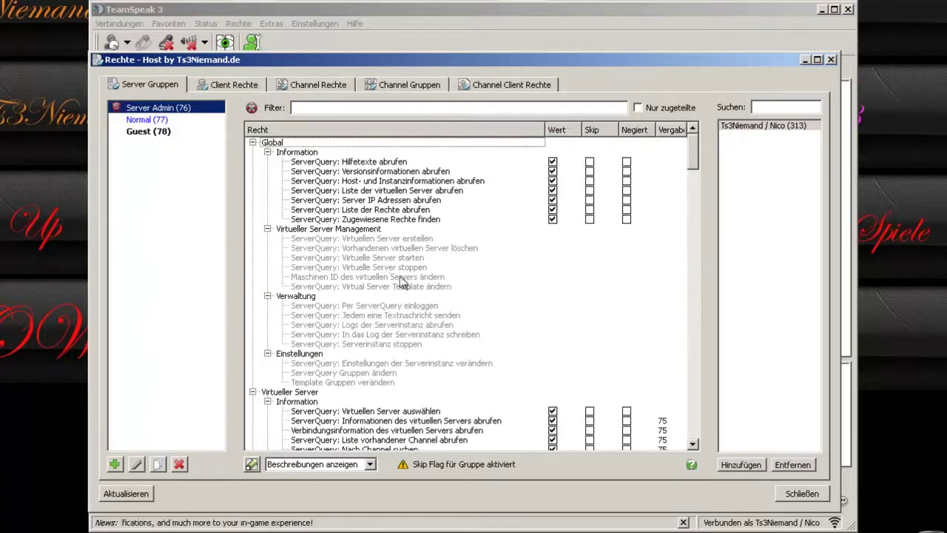
pyautogui.moveTo(407, 272)
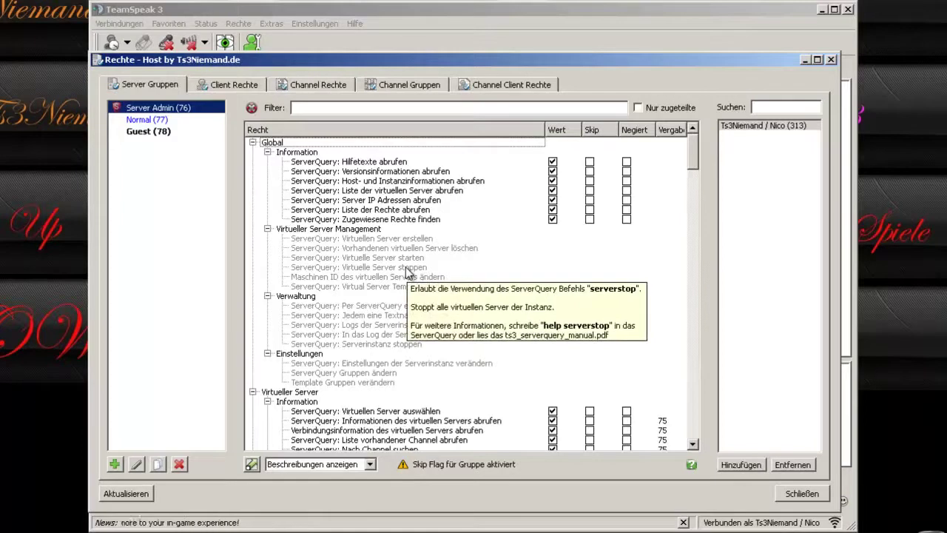
pyautogui.rightClick(254, 218)
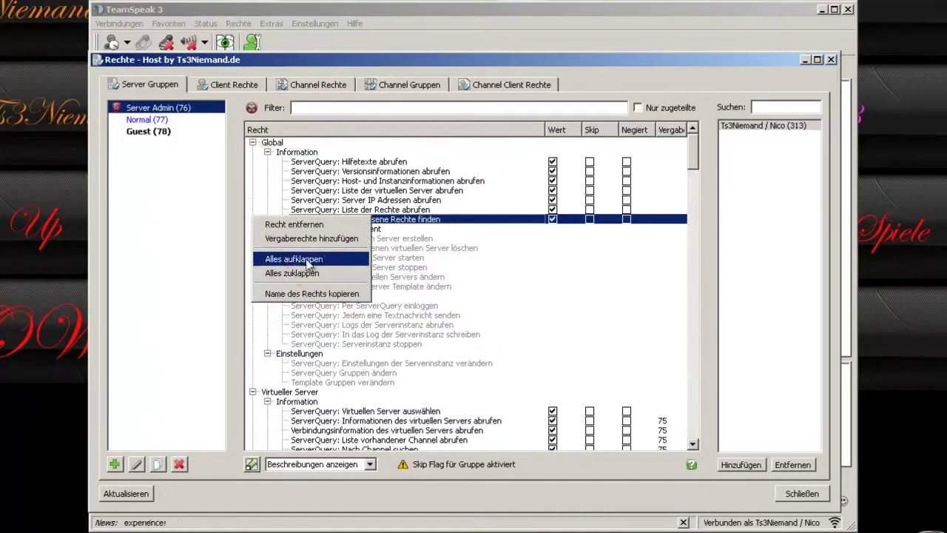
pyautogui.click(692, 159)
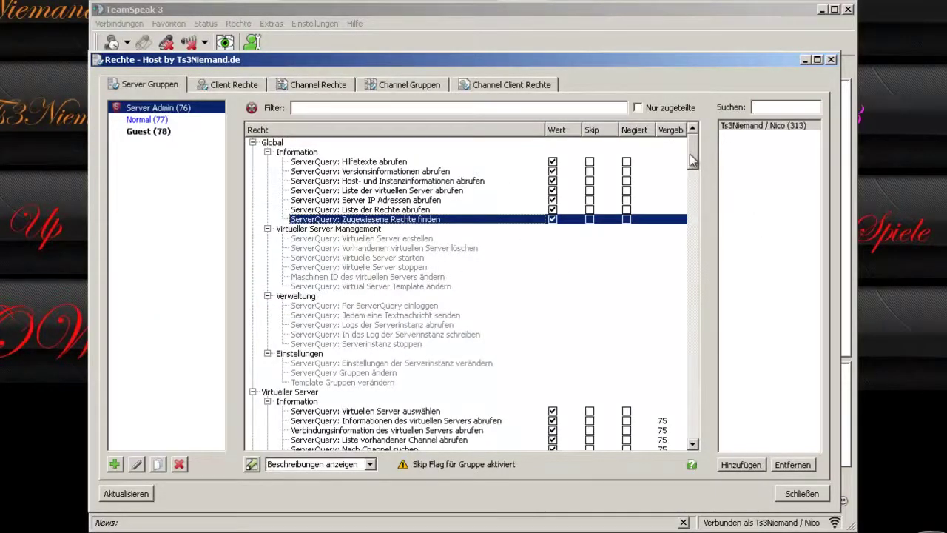
pyautogui.click(272, 144)
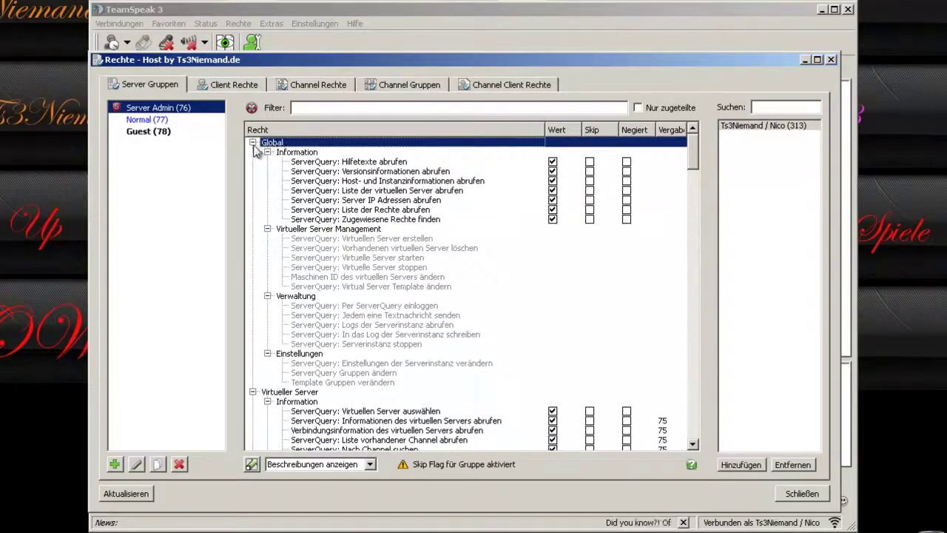
pyautogui.click(253, 142)
pyautogui.click(252, 152)
pyautogui.click(252, 161)
pyautogui.click(253, 171)
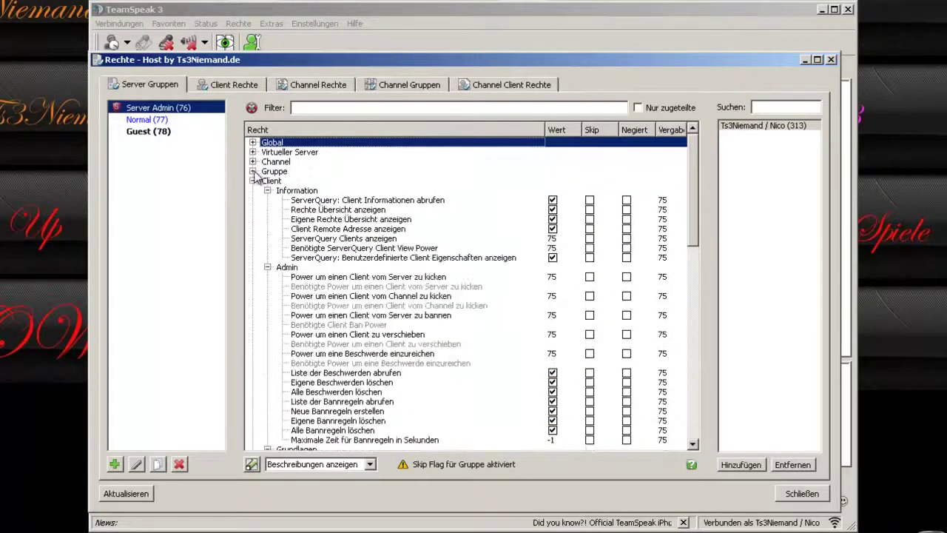
pyautogui.click(252, 180)
pyautogui.click(253, 190)
pyautogui.click(252, 142)
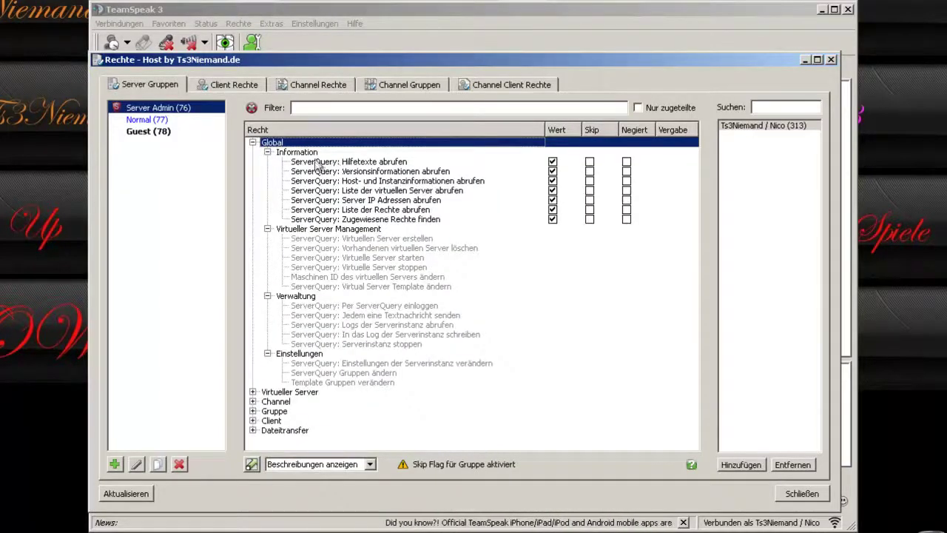
pyautogui.moveTo(318, 162)
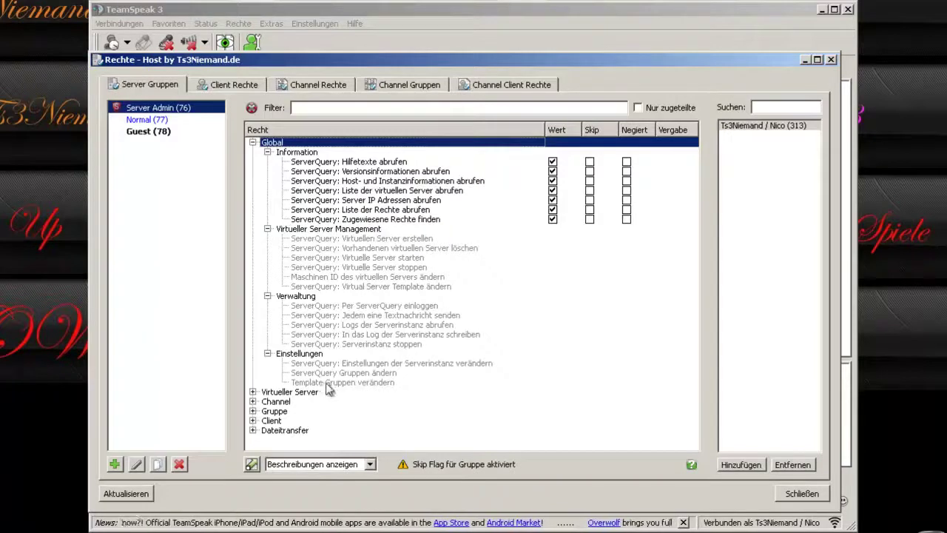
pyautogui.moveTo(336, 382)
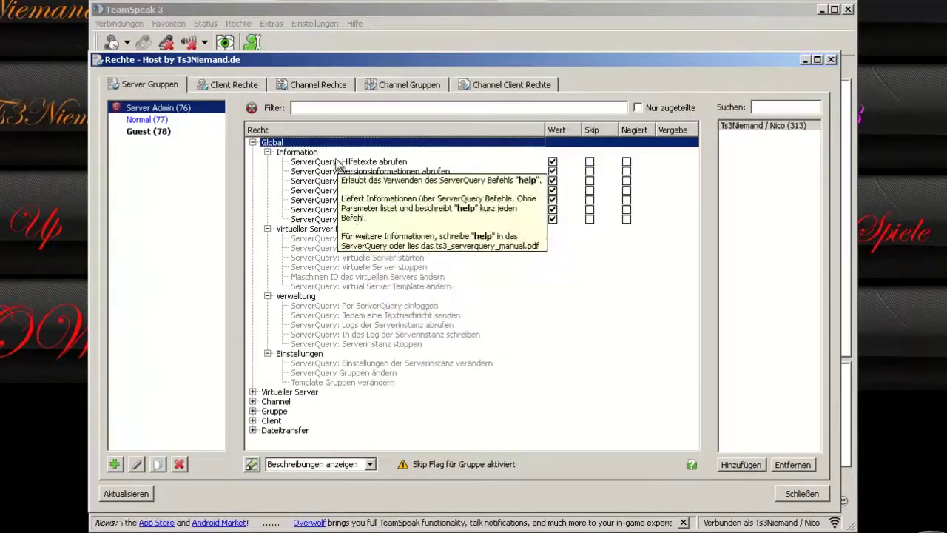
pyautogui.click(158, 122)
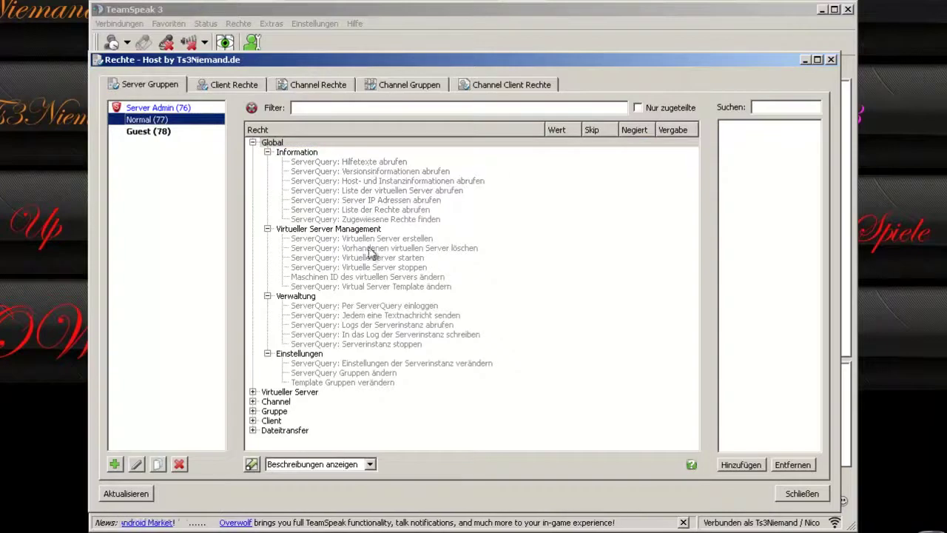
pyautogui.click(158, 108)
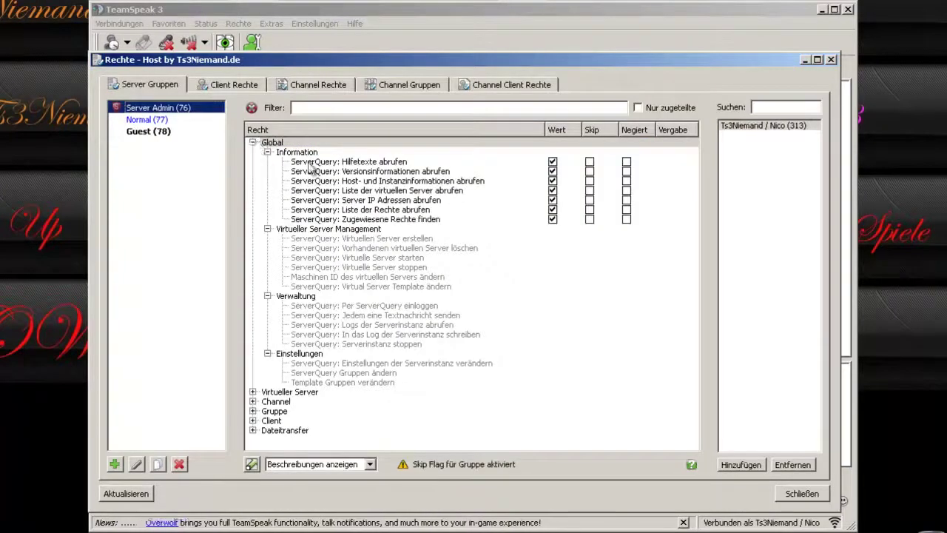
pyautogui.click(253, 143)
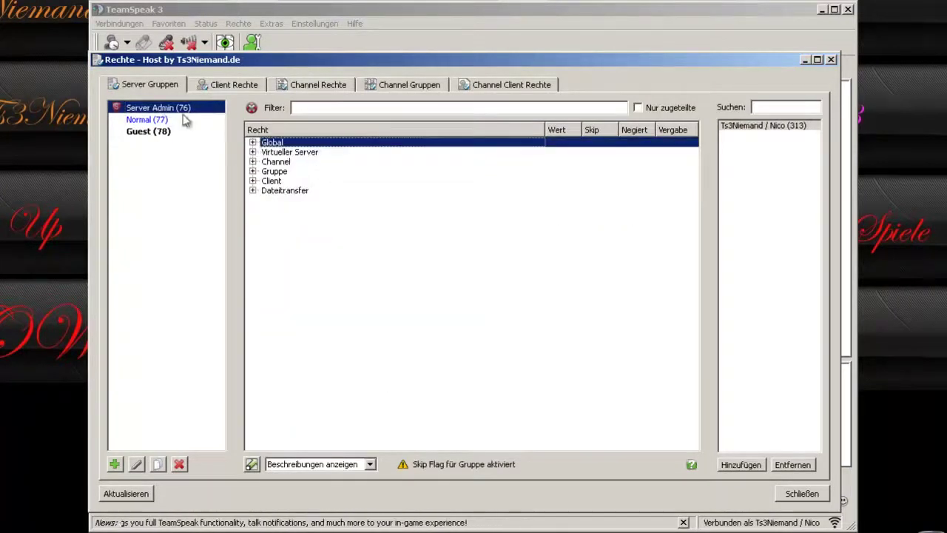
# Expand Virtueller Server and inspect the stop-server and restore-settings permissions.
pyautogui.click(253, 152)
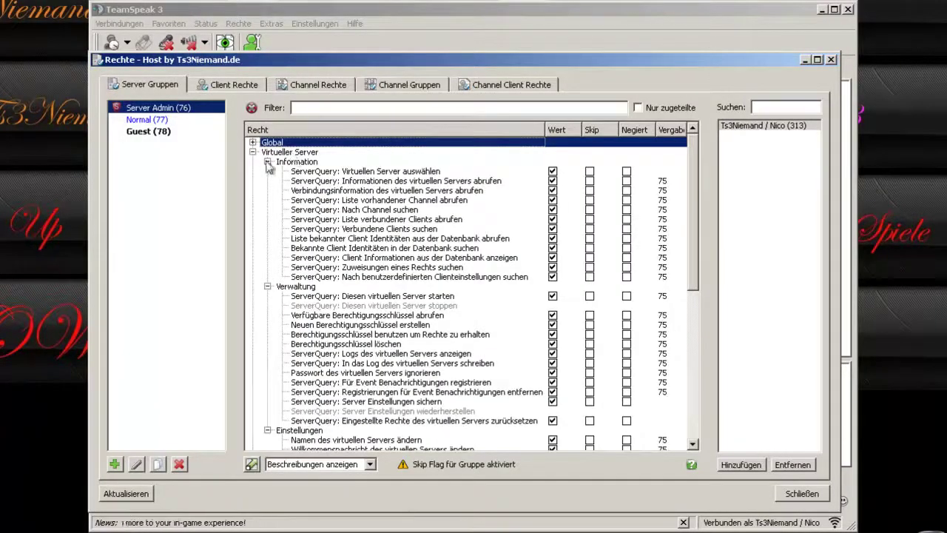
pyautogui.click(293, 163)
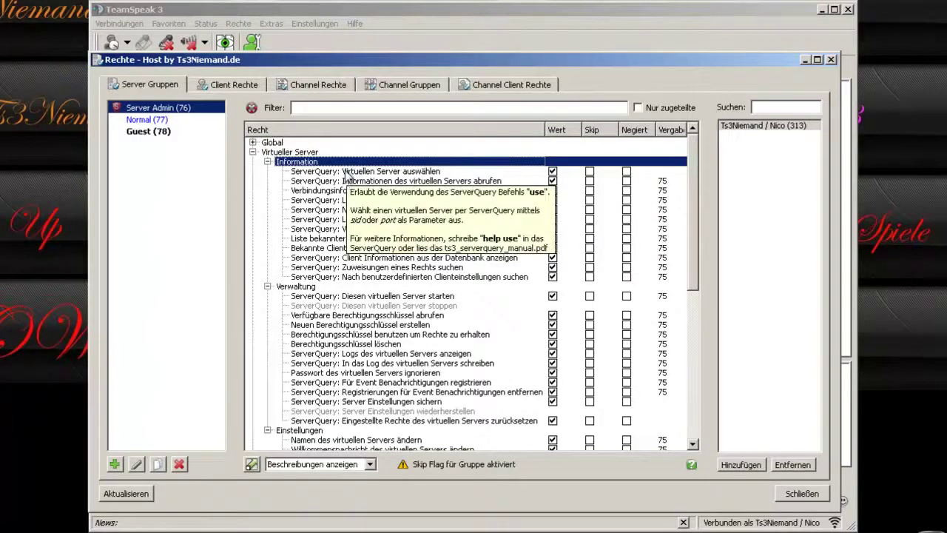
pyautogui.scroll(-1, 429, 287)
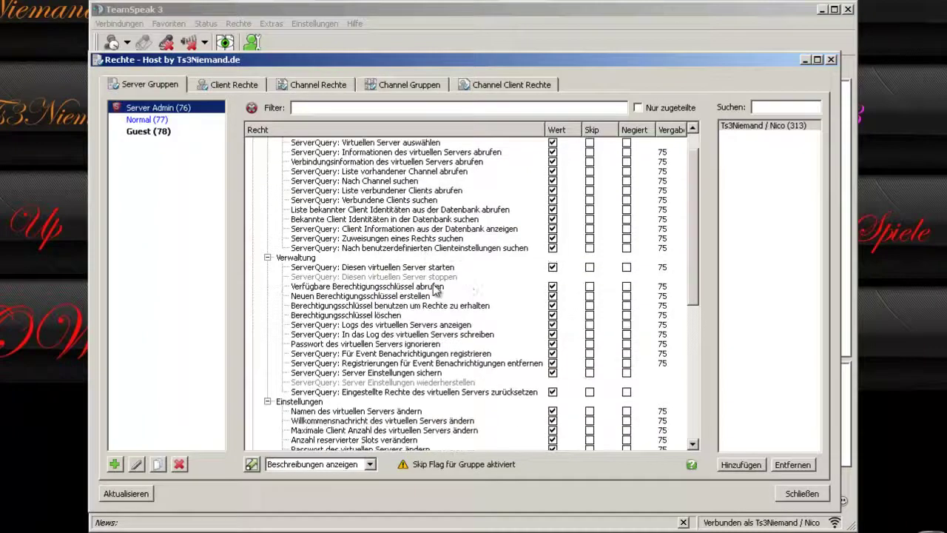
pyautogui.scroll(-2, 448, 289)
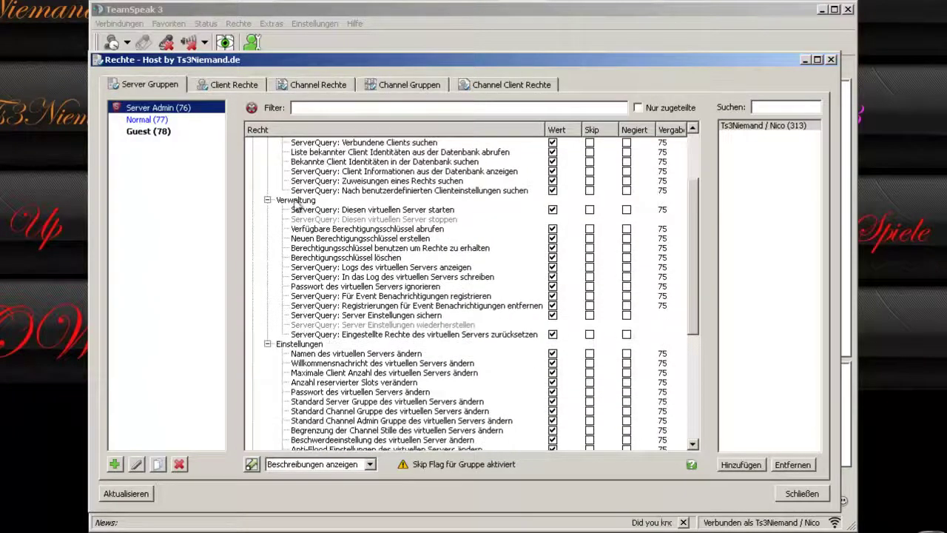
pyautogui.click(337, 220)
pyautogui.scroll(3, 320, 209)
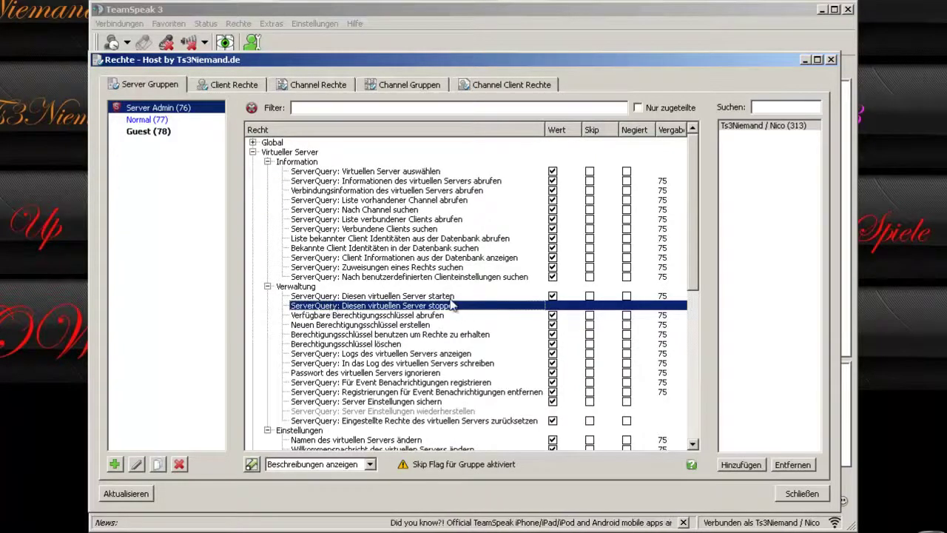
pyautogui.scroll(-3, 455, 309)
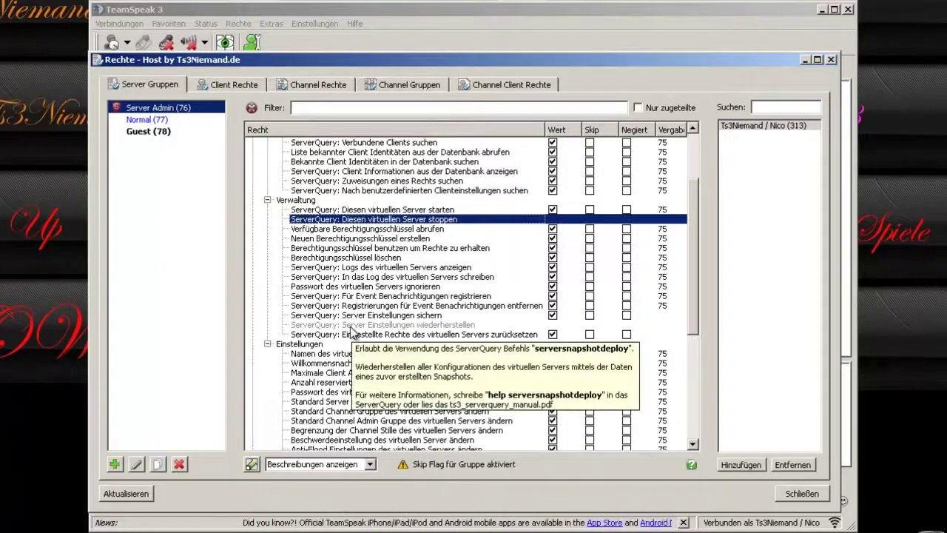
pyautogui.click(353, 327)
pyautogui.scroll(-2, 406, 338)
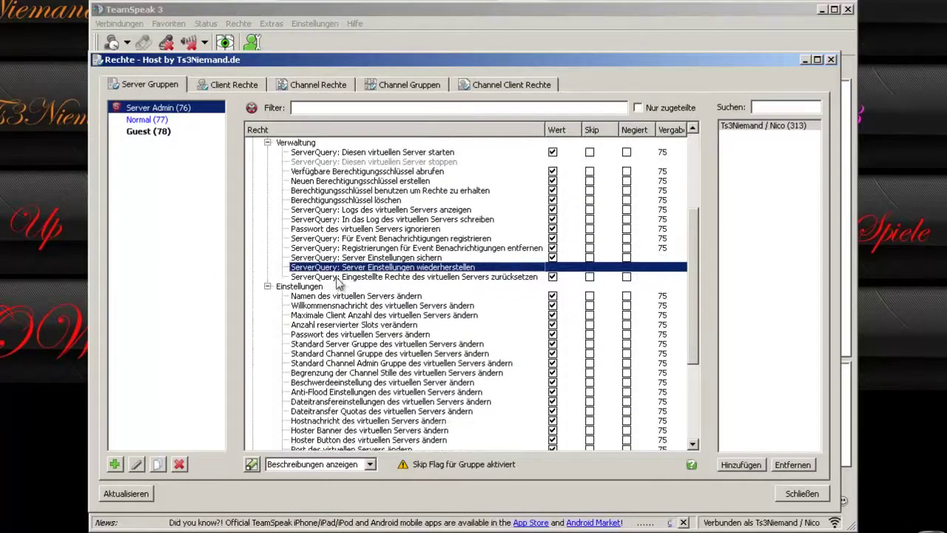
# Collapse the Verwaltung and Information groups and select the Einstellungen group.
pyautogui.click(267, 142)
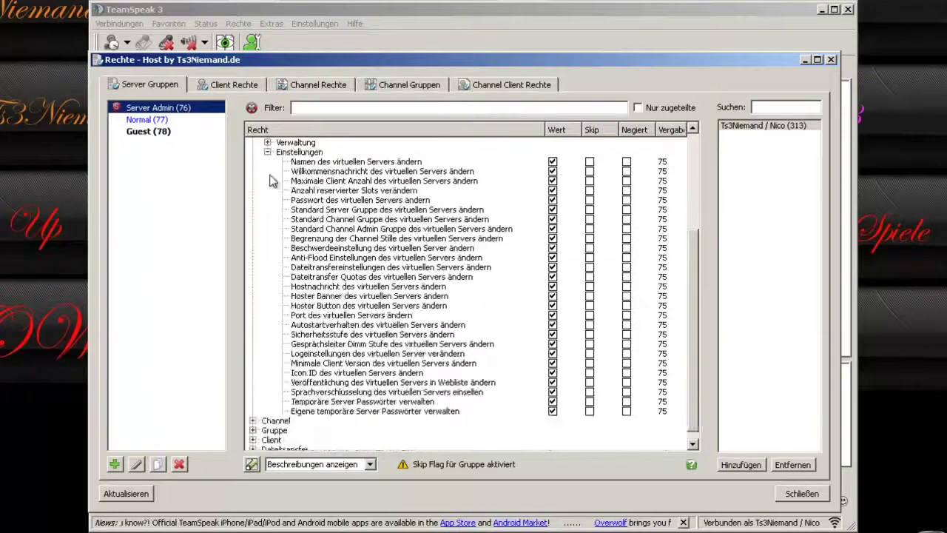
pyautogui.scroll(3, 292, 221)
pyautogui.scroll(2, 277, 244)
pyautogui.click(268, 162)
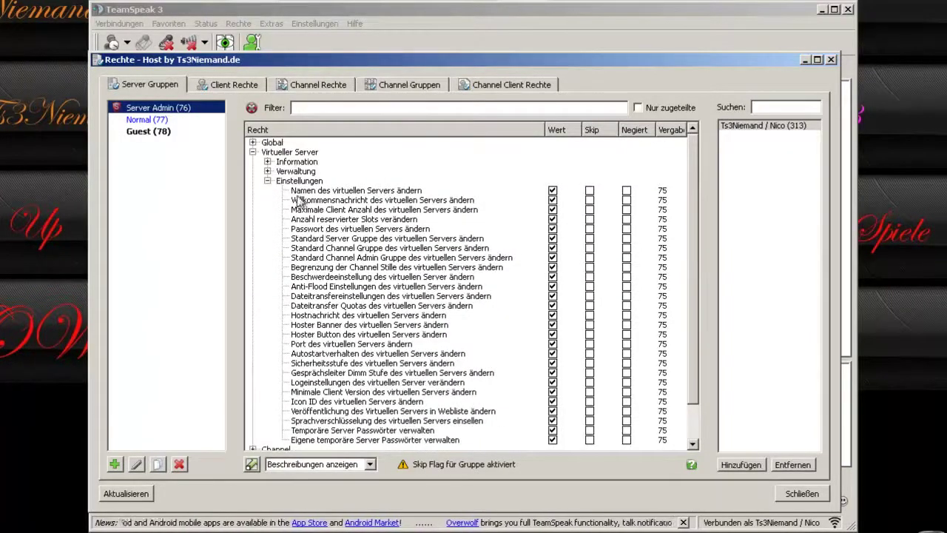
pyautogui.click(282, 182)
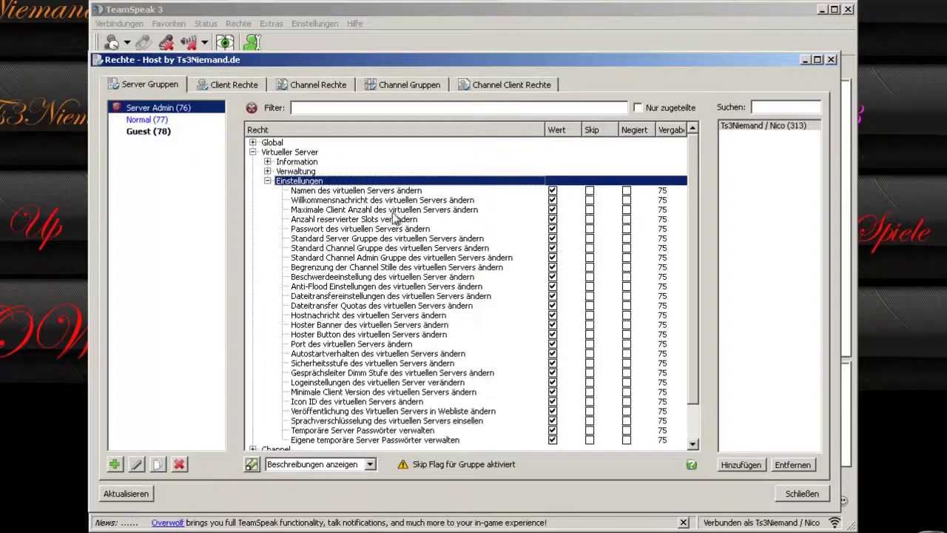
# Inspect silence limit, file transfer, Hoster Banner, host message and Hoster Button permissions, then close.
pyautogui.click(384, 268)
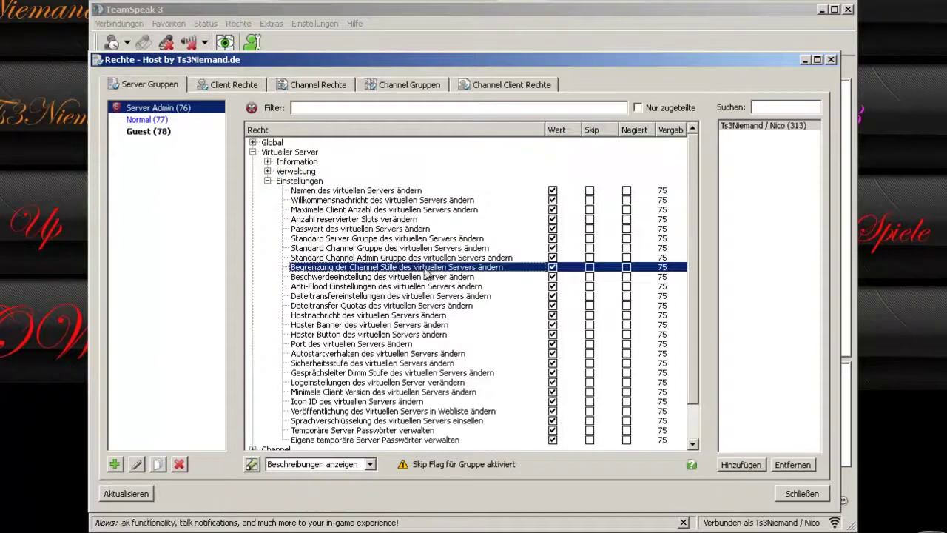
pyautogui.click(354, 297)
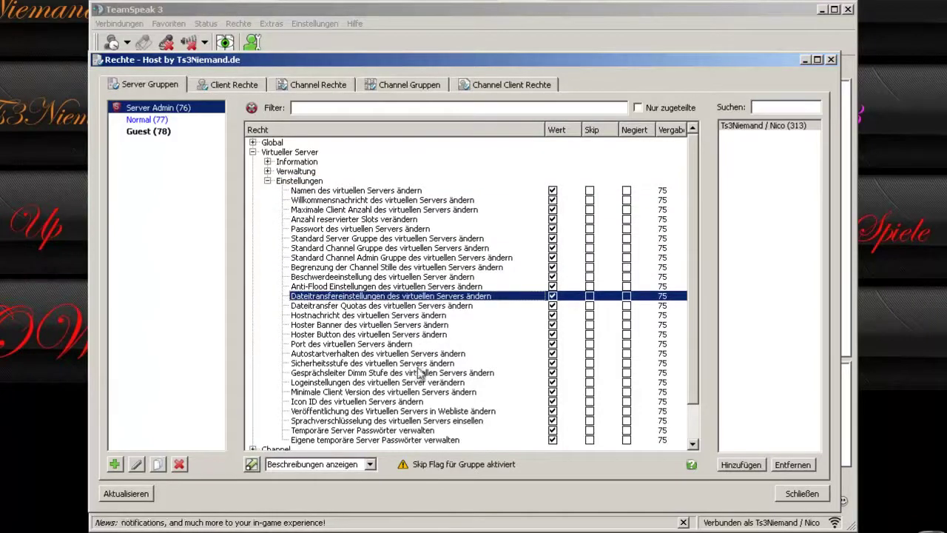
pyautogui.scroll(-1, 355, 311)
pyautogui.click(364, 297)
pyautogui.click(372, 287)
pyautogui.click(370, 306)
pyautogui.click(363, 24)
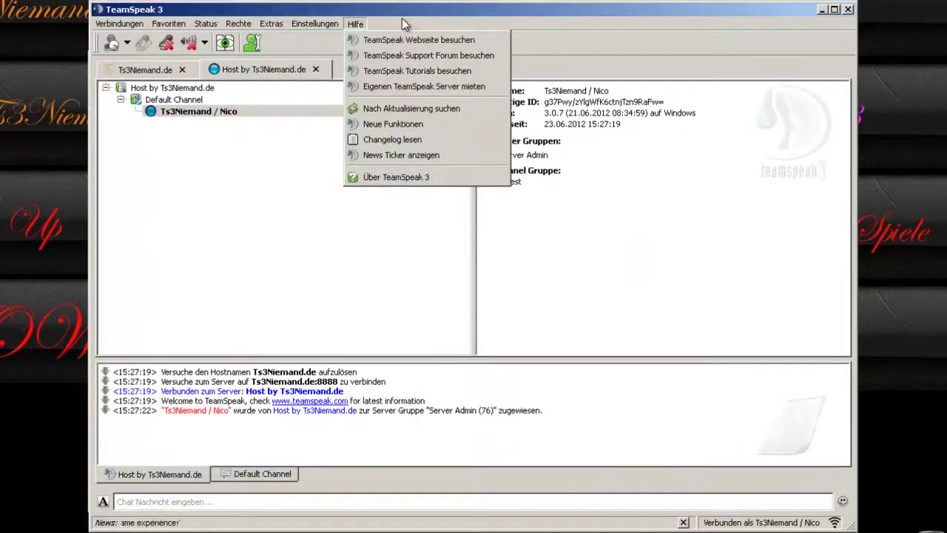
# From the Ts3Niemand.de tab, connect to the favorite 'Host By Ts3Niemand.de 2'.
pyautogui.click(216, 148)
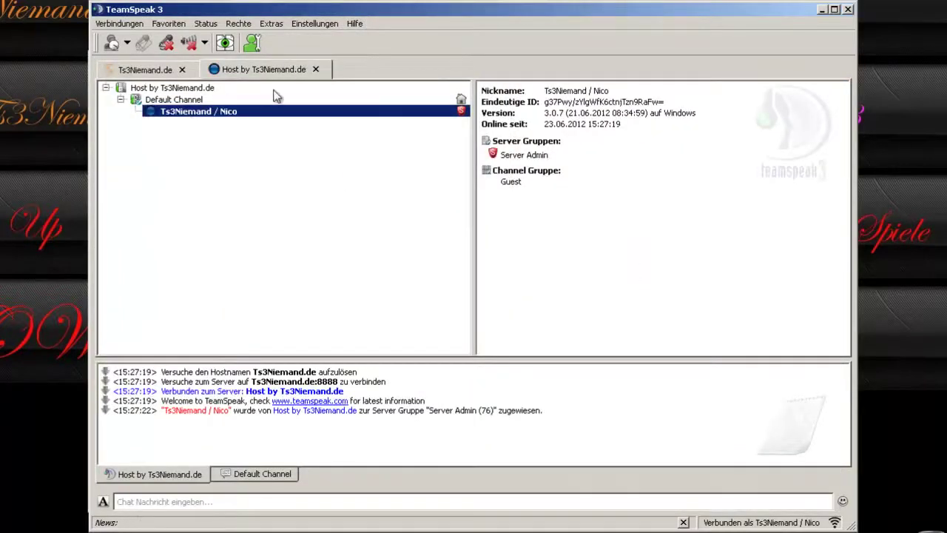
pyautogui.click(164, 70)
pyautogui.click(167, 23)
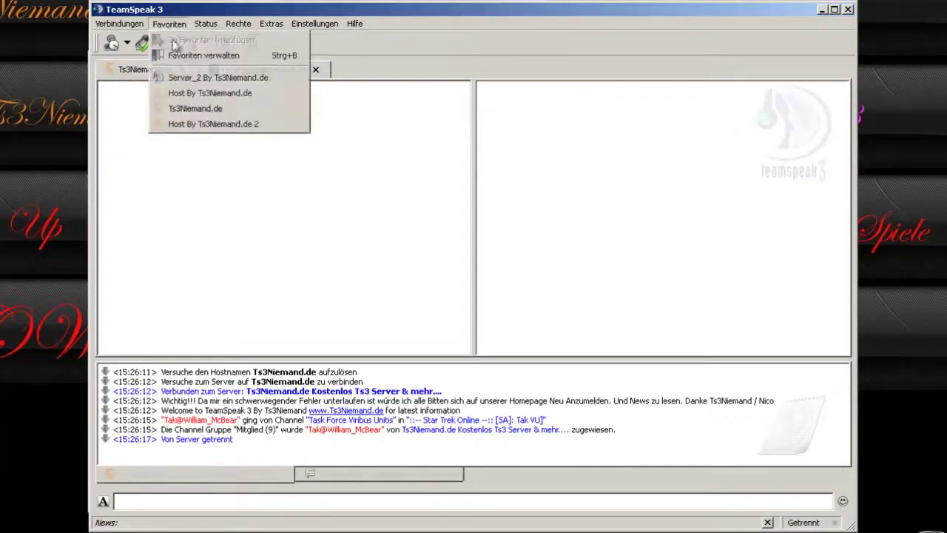
pyautogui.click(208, 125)
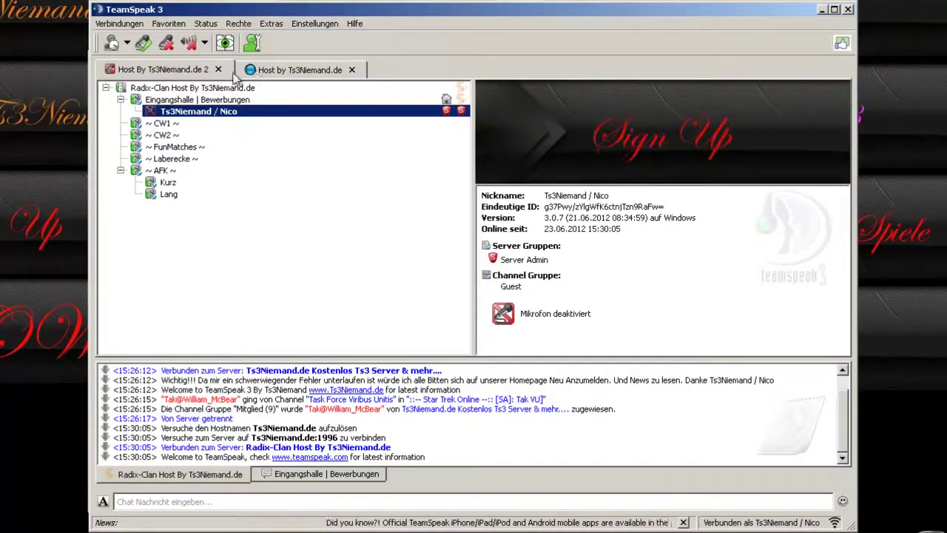
# Switch back to the Host by Ts3Niemand.de server tab.
pyautogui.click(293, 71)
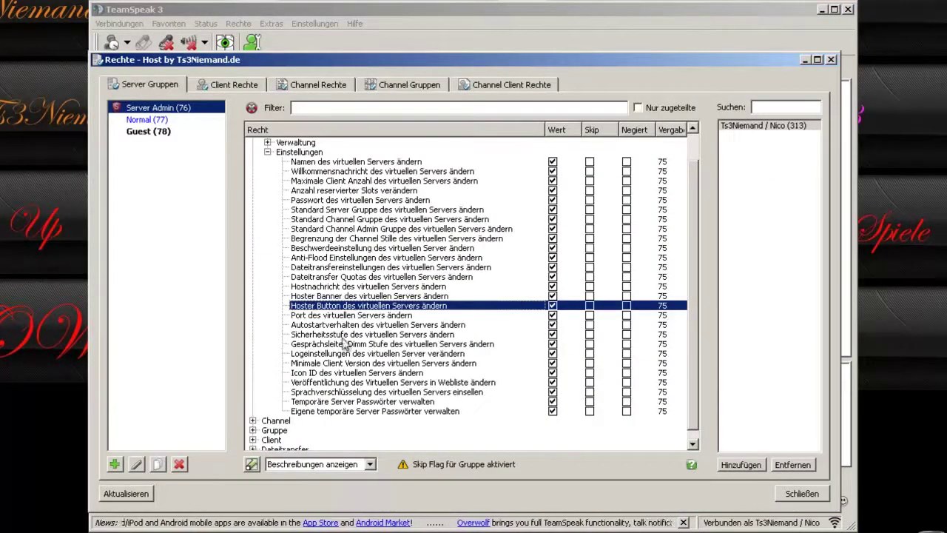
# Inspect the Server Admin permission for changing the server port.
pyautogui.click(373, 317)
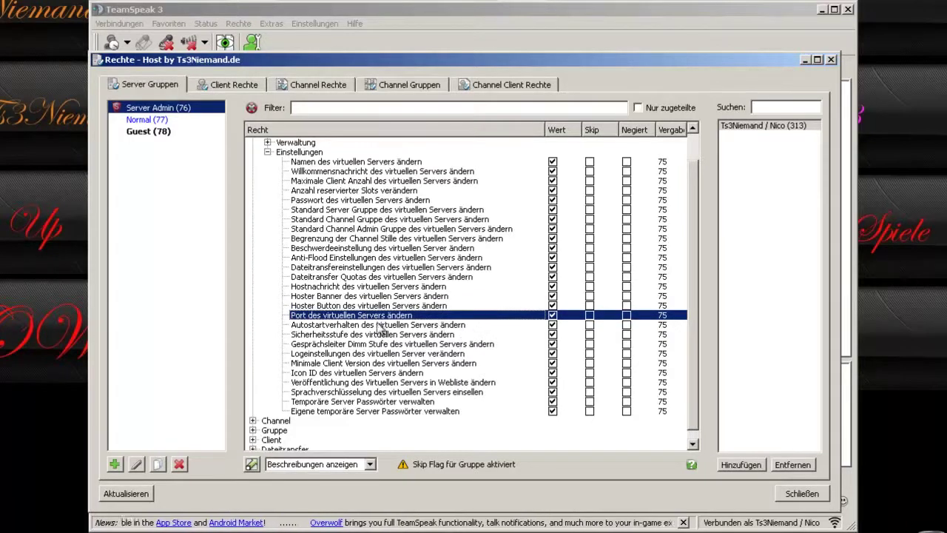
pyautogui.moveTo(386, 320)
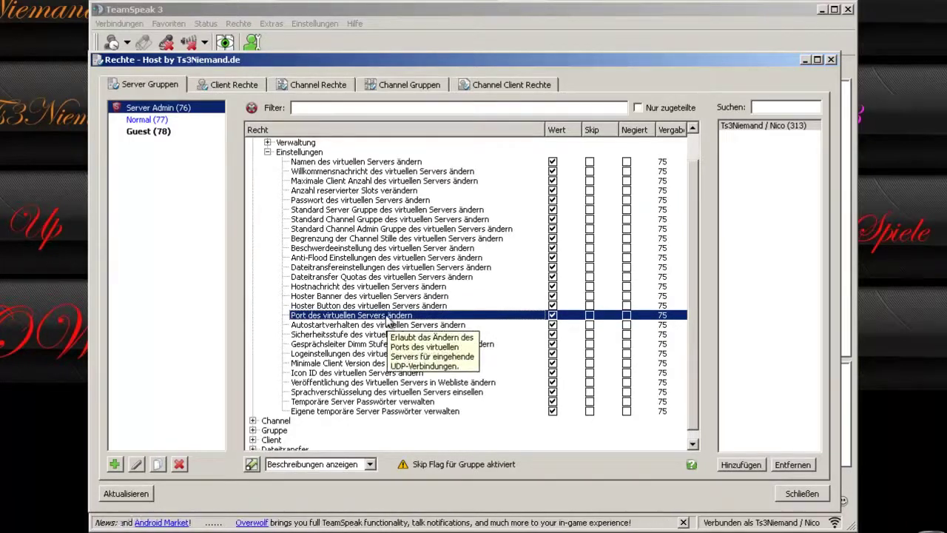
pyautogui.scroll(-1, 452, 348)
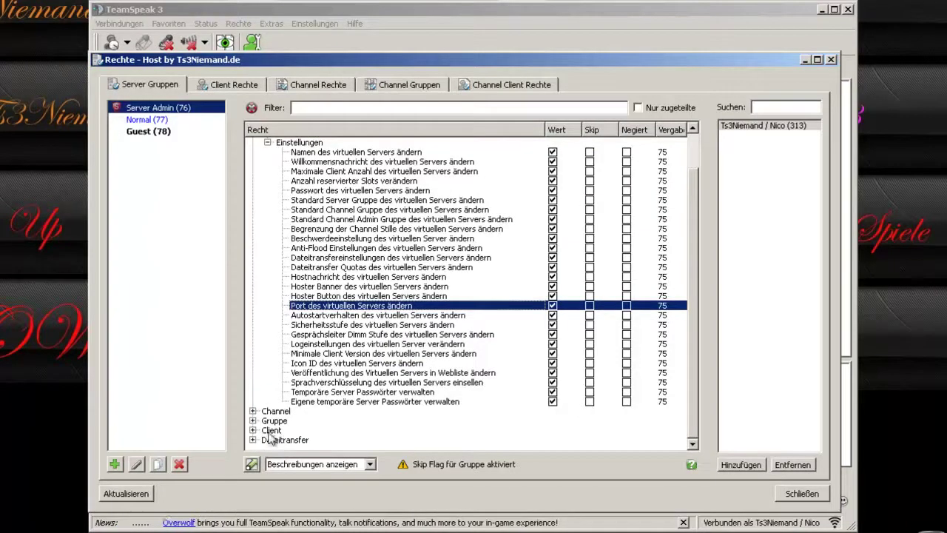
pyautogui.scroll(2, 270, 153)
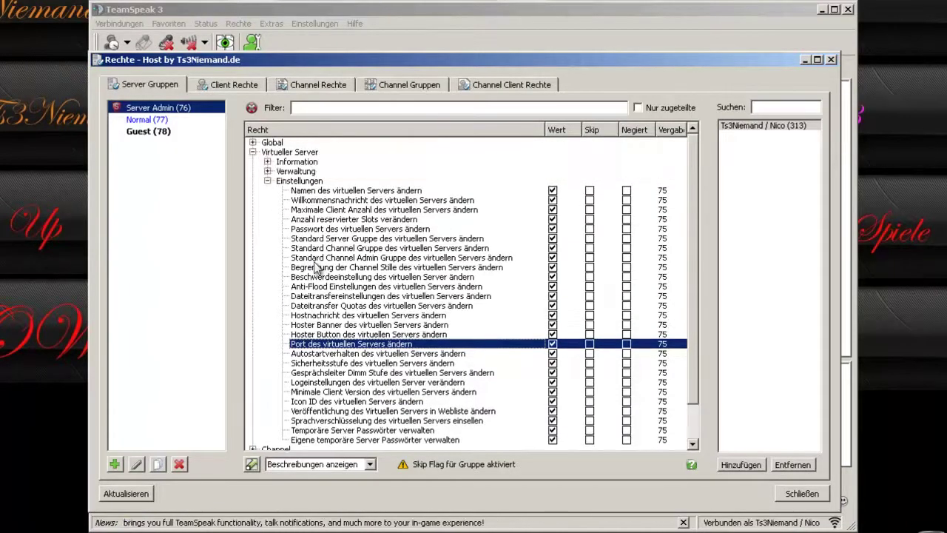
# Collapse Einstellungen, expand Channel, and review Sub-Channel and password-only channel creation rights.
pyautogui.click(267, 181)
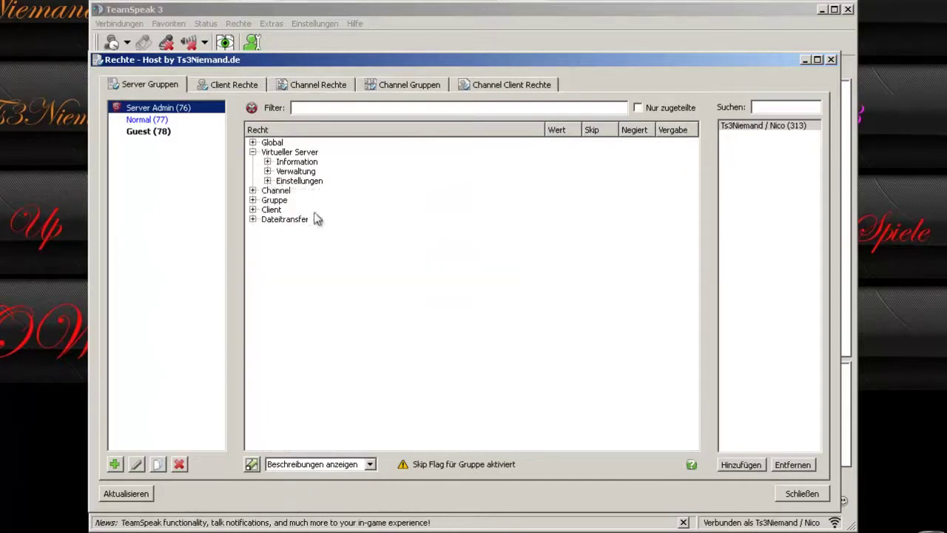
pyautogui.click(253, 191)
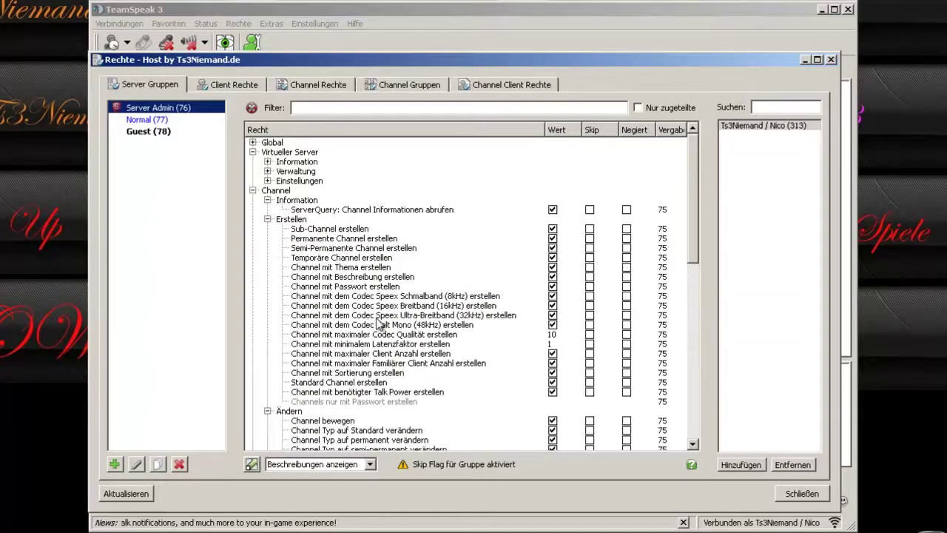
pyautogui.click(278, 192)
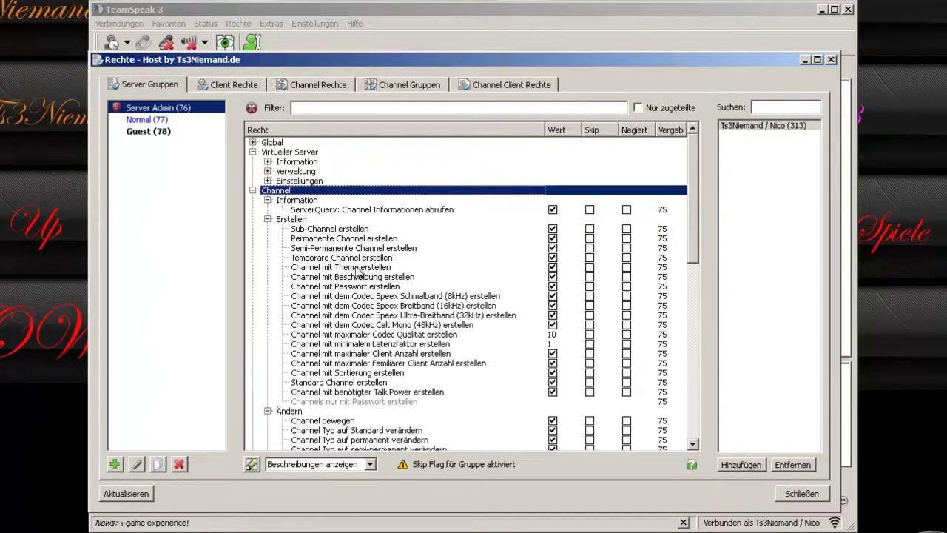
pyautogui.click(335, 229)
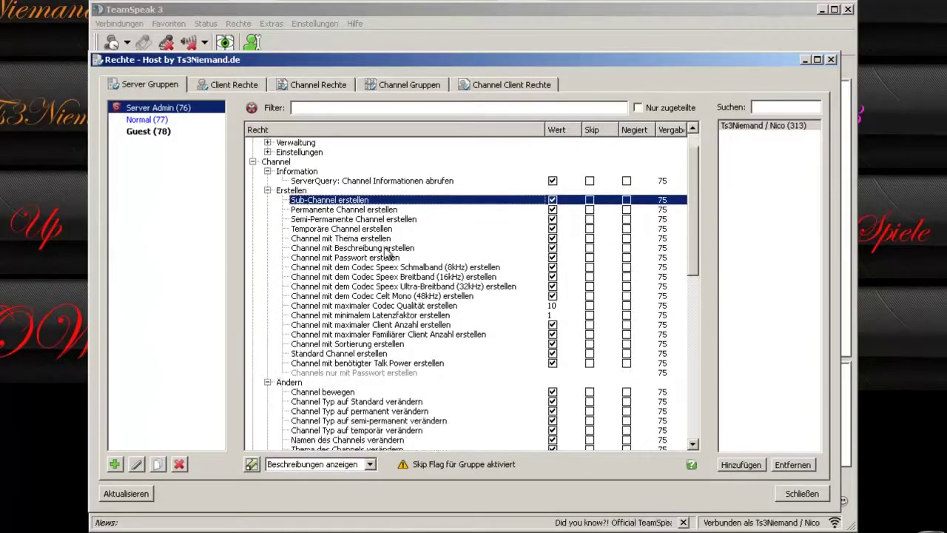
pyautogui.scroll(-1, 370, 316)
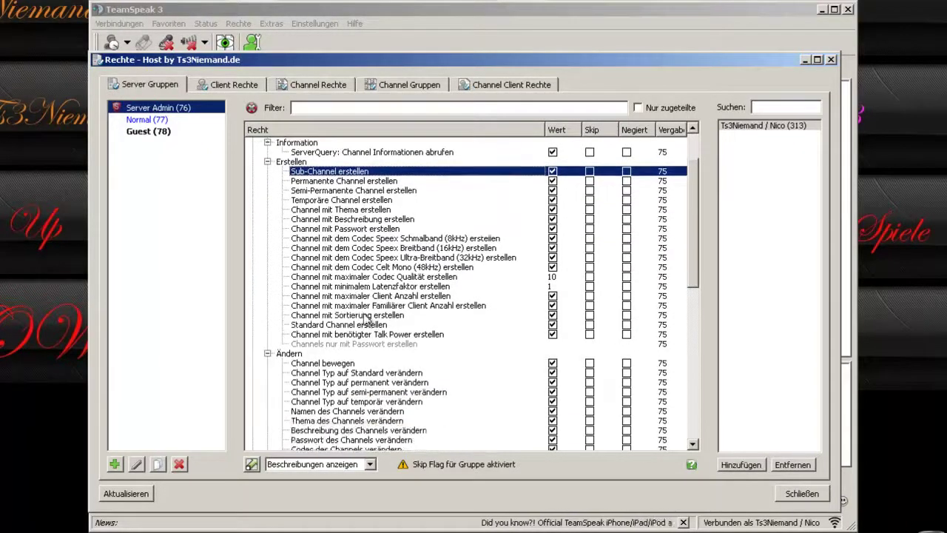
pyautogui.scroll(1, 311, 156)
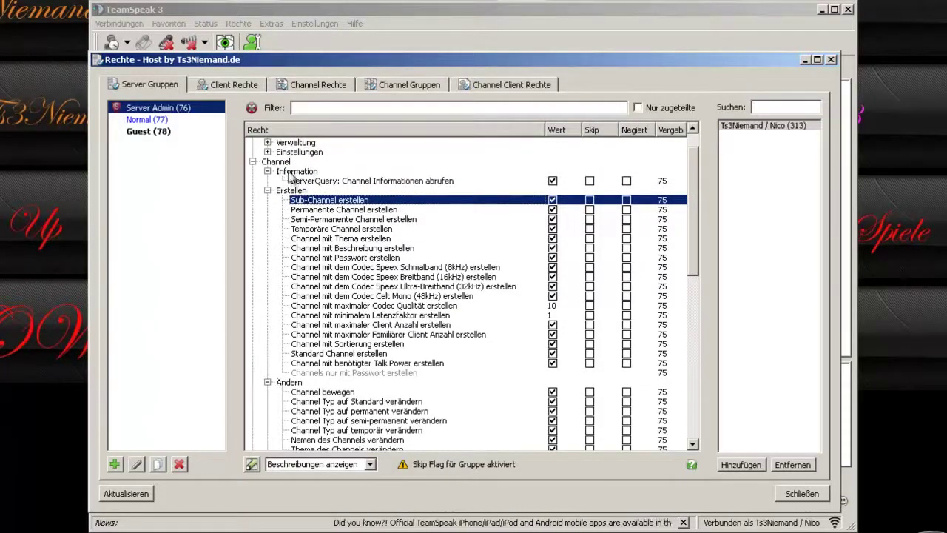
pyautogui.scroll(-3, 402, 362)
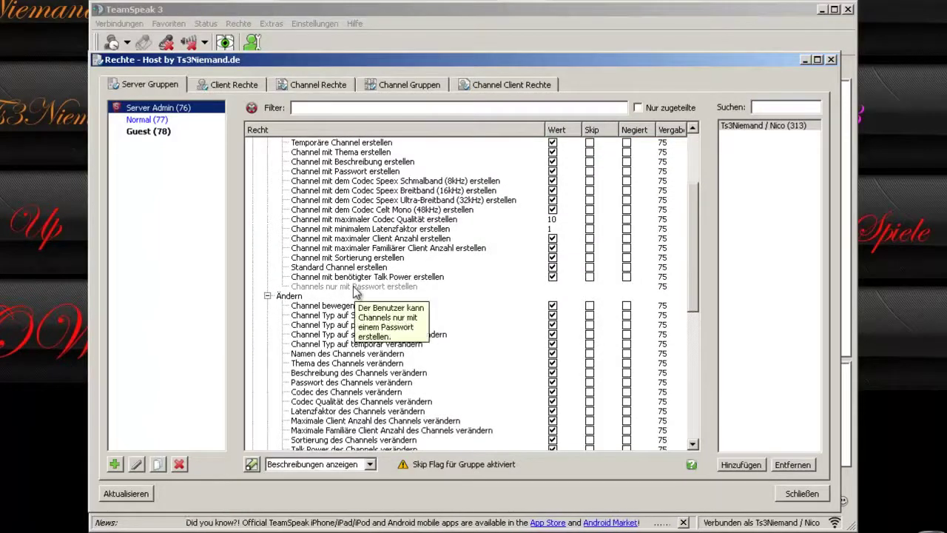
pyautogui.click(355, 288)
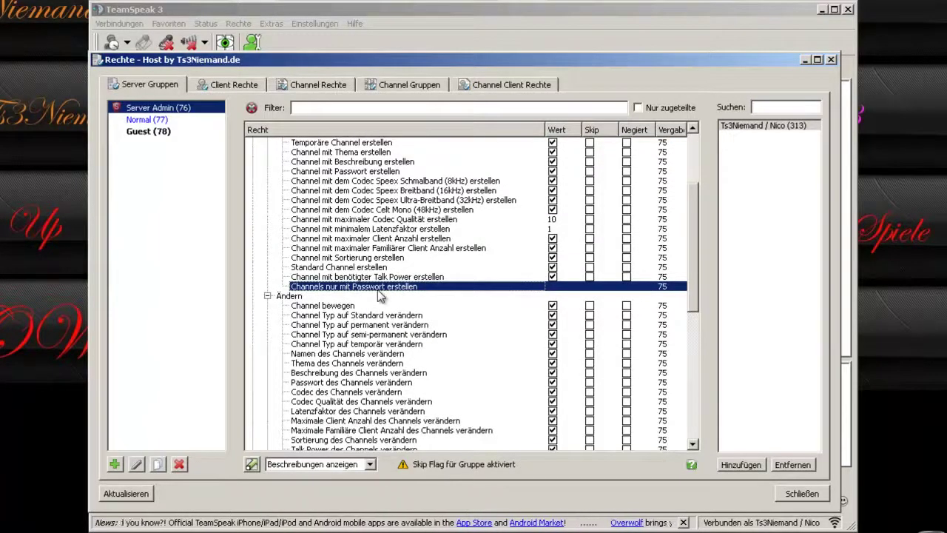
pyautogui.moveTo(384, 292)
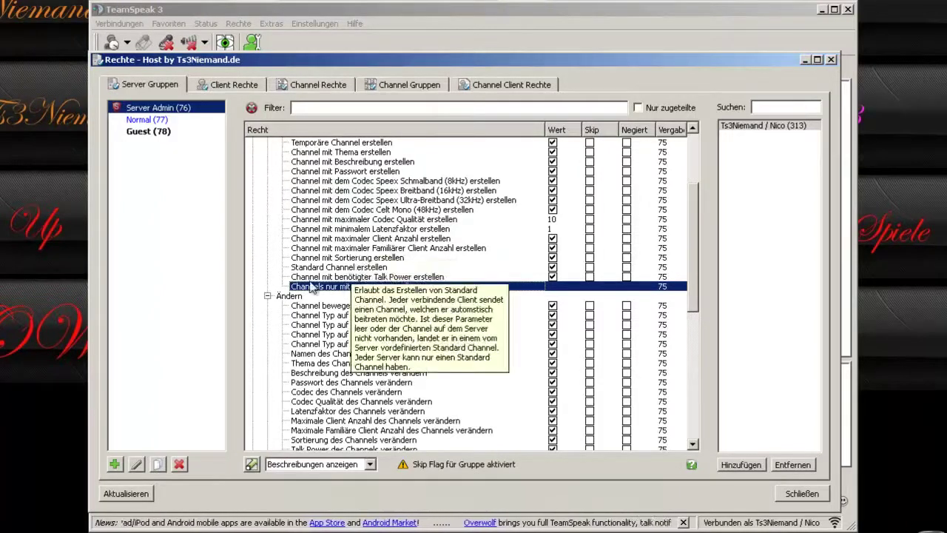
# Review the Speex codec, minimum latency factor and familiar client count permissions.
pyautogui.scroll(1, 370, 222)
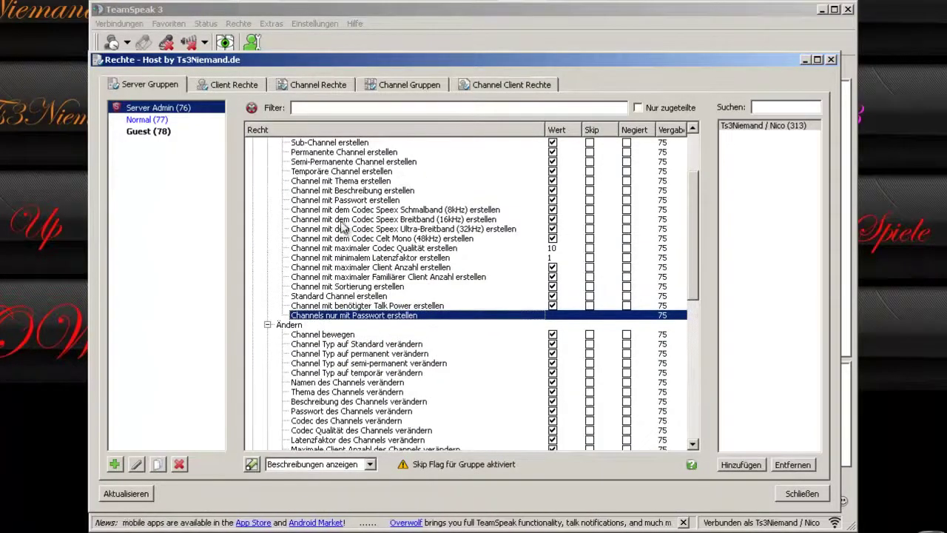
pyautogui.click(355, 220)
pyautogui.click(366, 210)
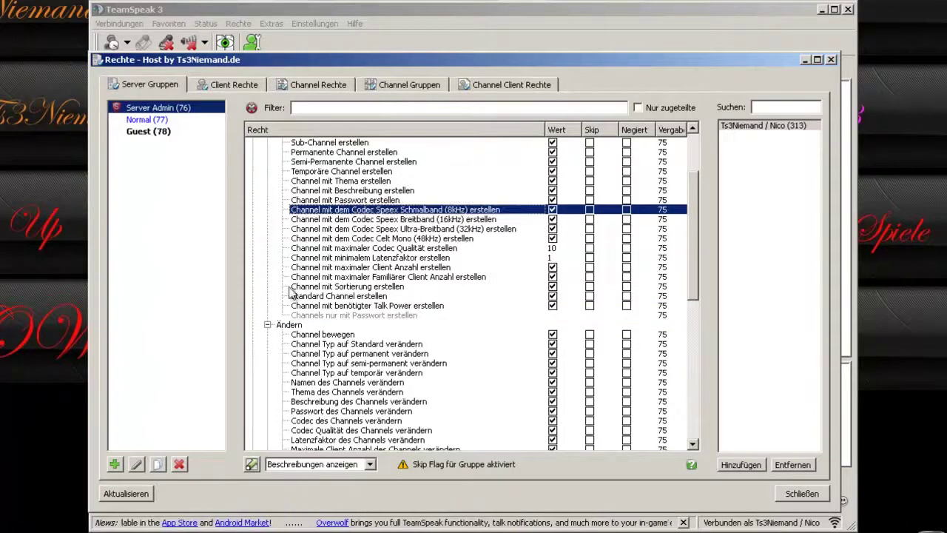
pyautogui.click(342, 257)
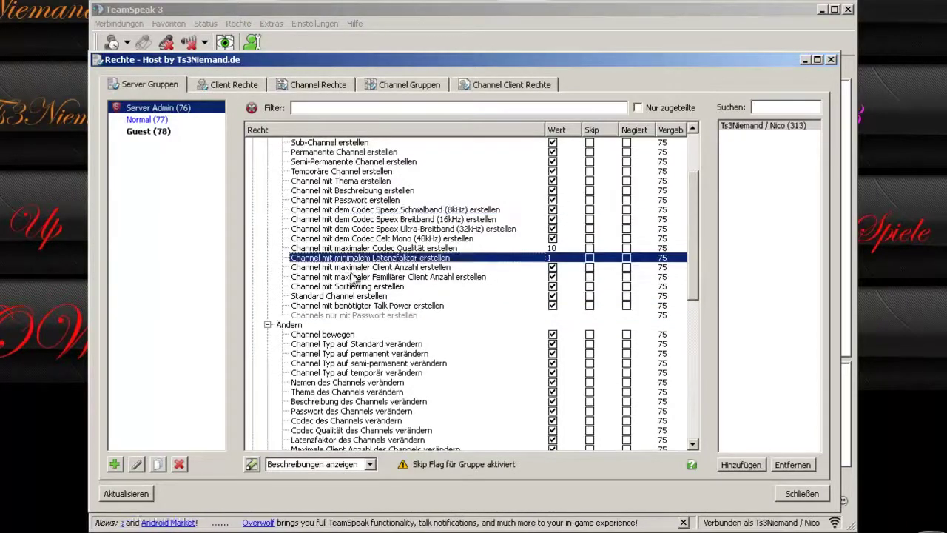
pyautogui.click(359, 276)
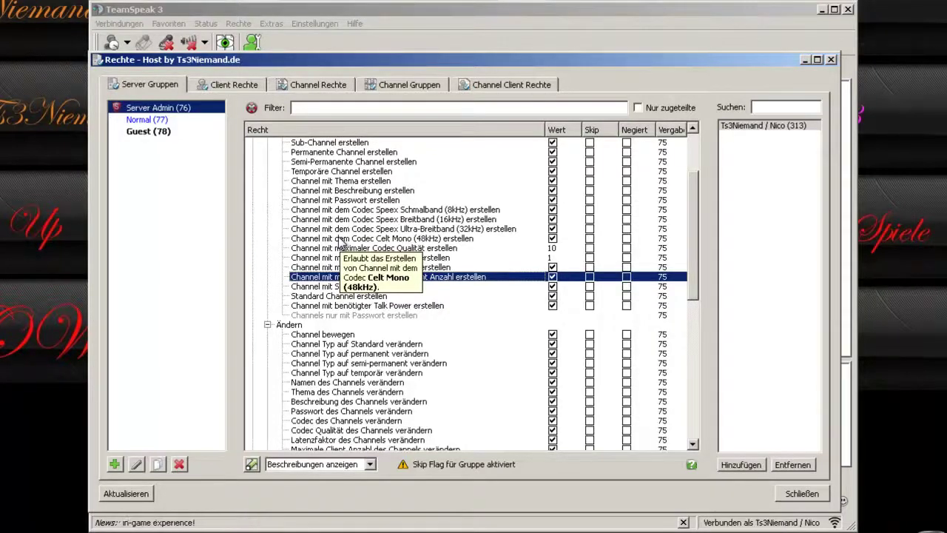
pyautogui.scroll(-3, 326, 332)
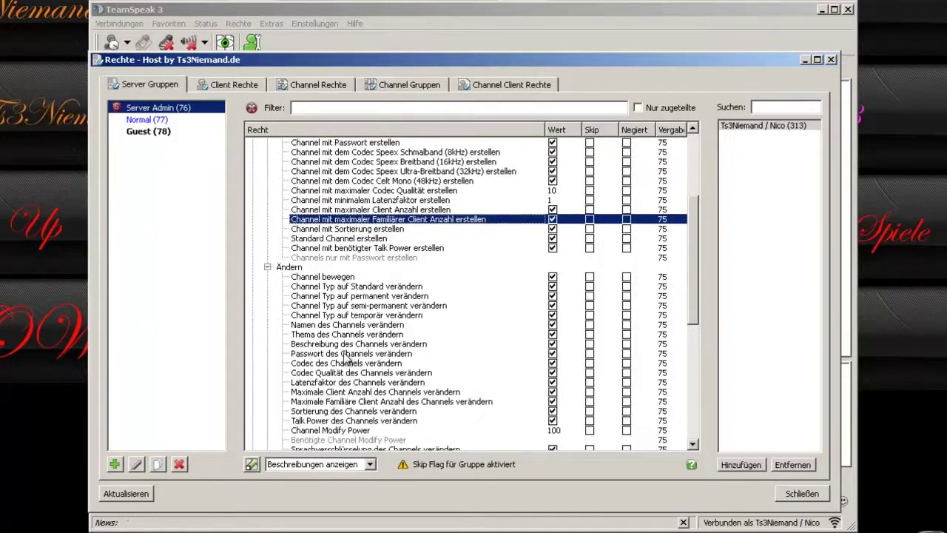
# Step through the channel modification rights, from Channel bewegen to Maximale Client Anzahl.
pyautogui.click(320, 250)
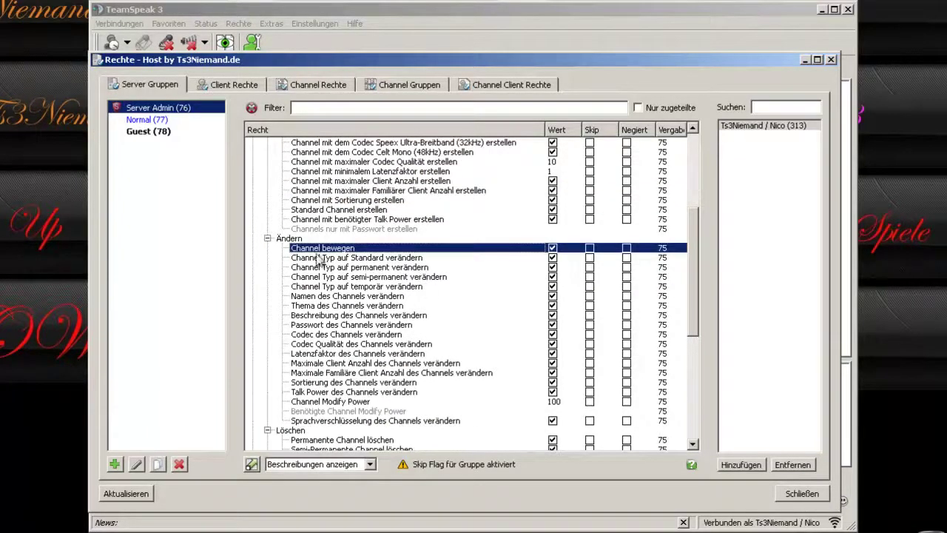
pyautogui.scroll(-3, 280, 224)
pyautogui.scroll(5, 285, 228)
pyautogui.scroll(-3, 392, 307)
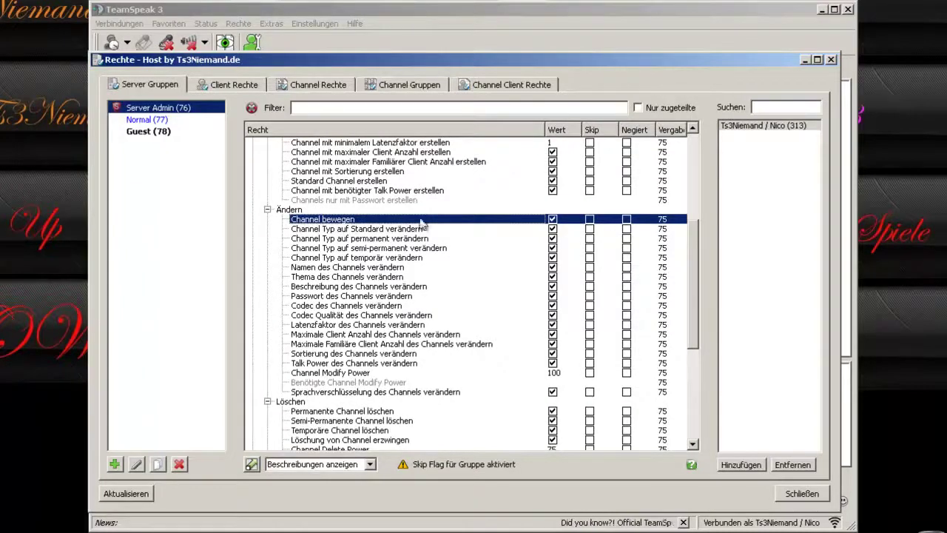
pyautogui.click(312, 230)
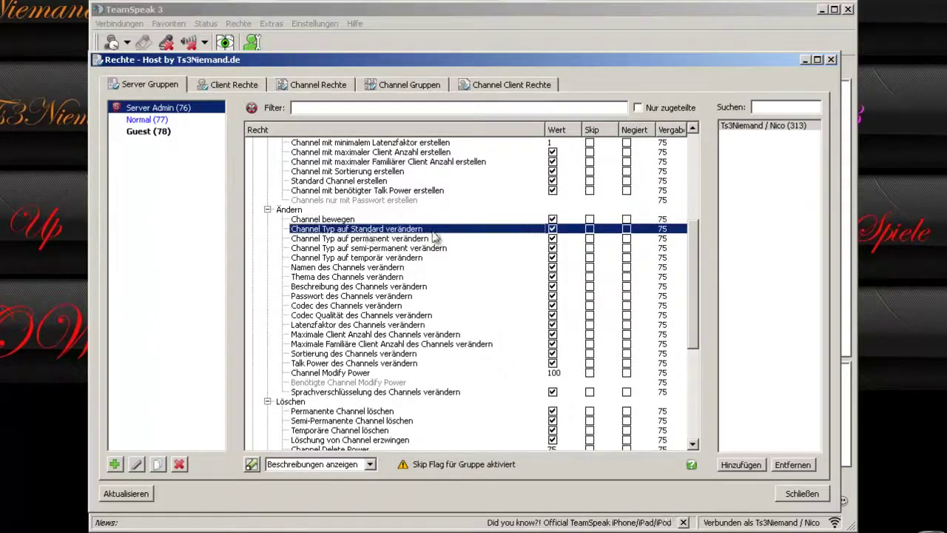
pyautogui.click(343, 240)
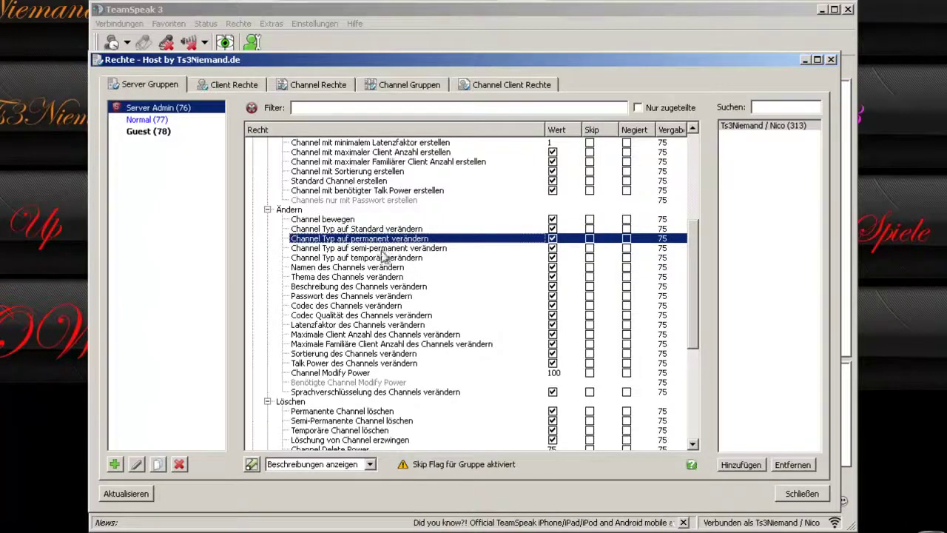
pyautogui.click(386, 249)
pyautogui.click(379, 259)
pyautogui.click(331, 268)
pyautogui.click(340, 277)
pyautogui.click(338, 286)
pyautogui.click(337, 296)
pyautogui.click(353, 336)
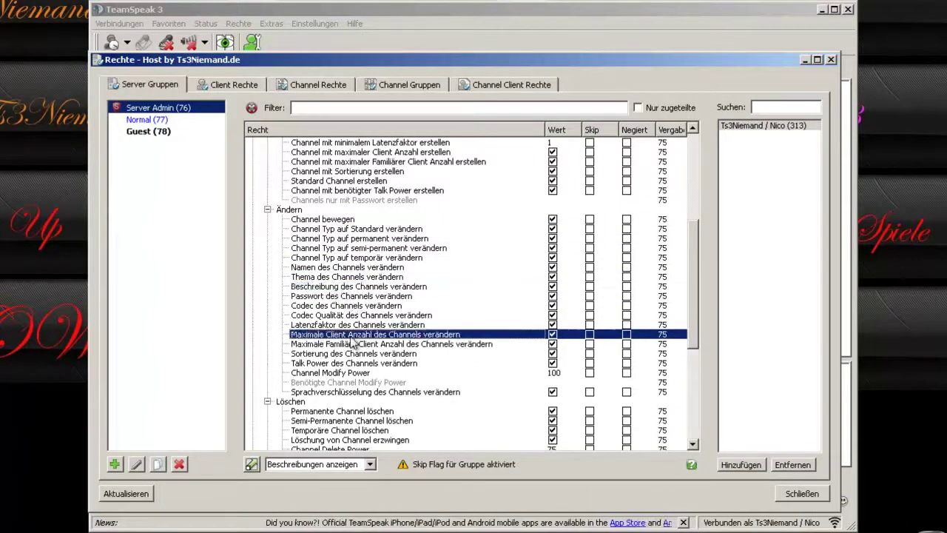
pyautogui.scroll(-2, 368, 350)
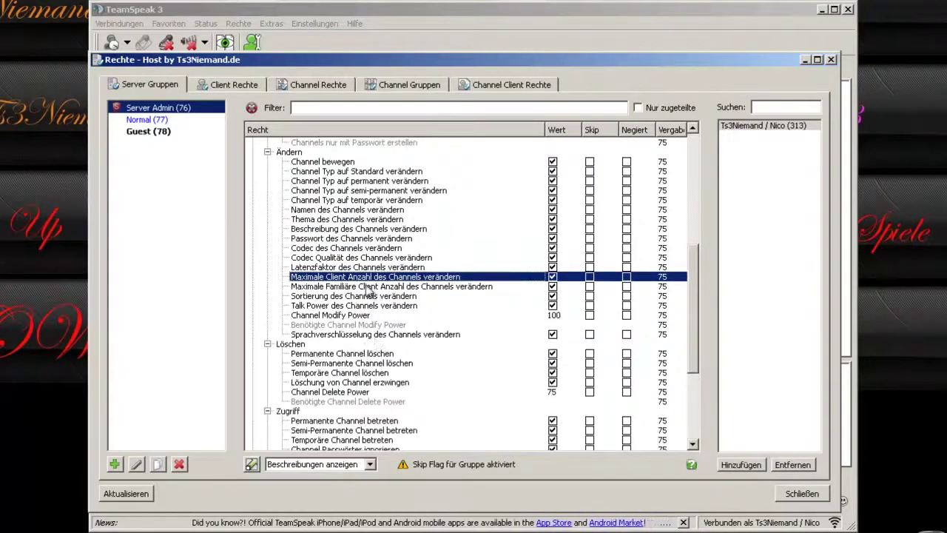
# Change the Channel Modify Power value from 100 to 75.
pyautogui.click(340, 317)
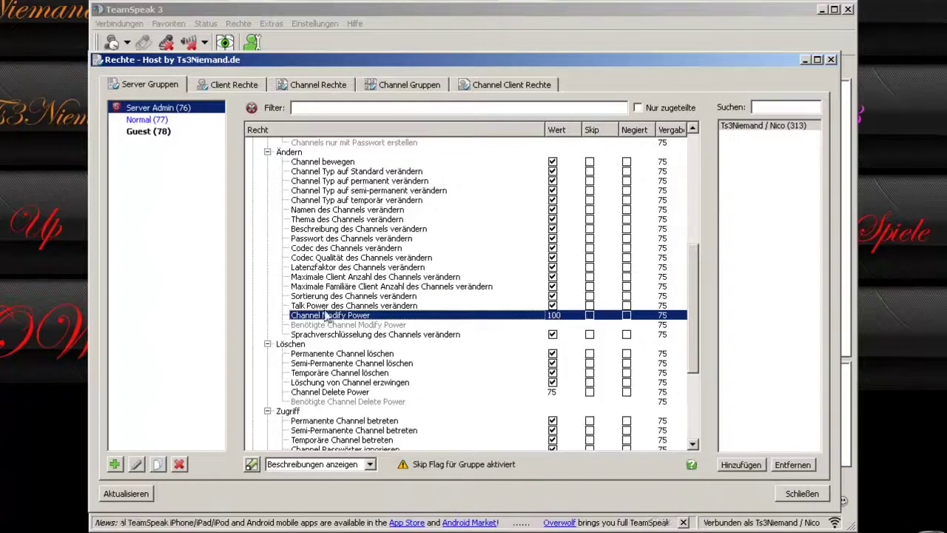
pyautogui.scroll(7, 457, 311)
pyautogui.scroll(-8, 456, 311)
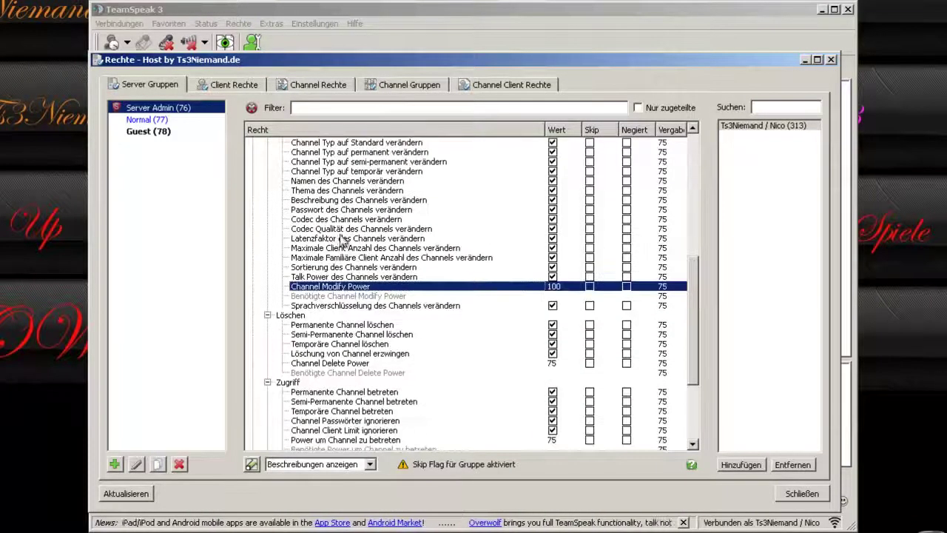
pyautogui.doubleClick(557, 287)
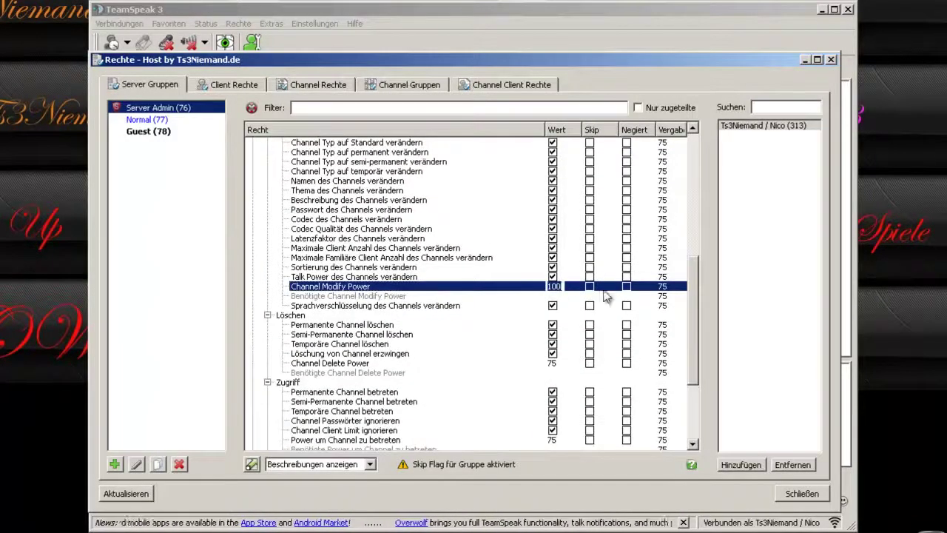
pyautogui.write('75')
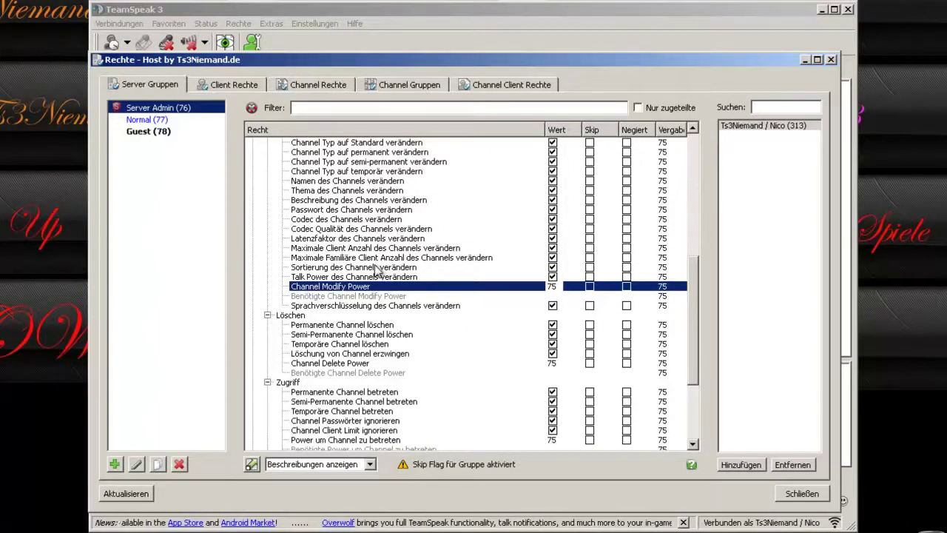
pyautogui.click(379, 269)
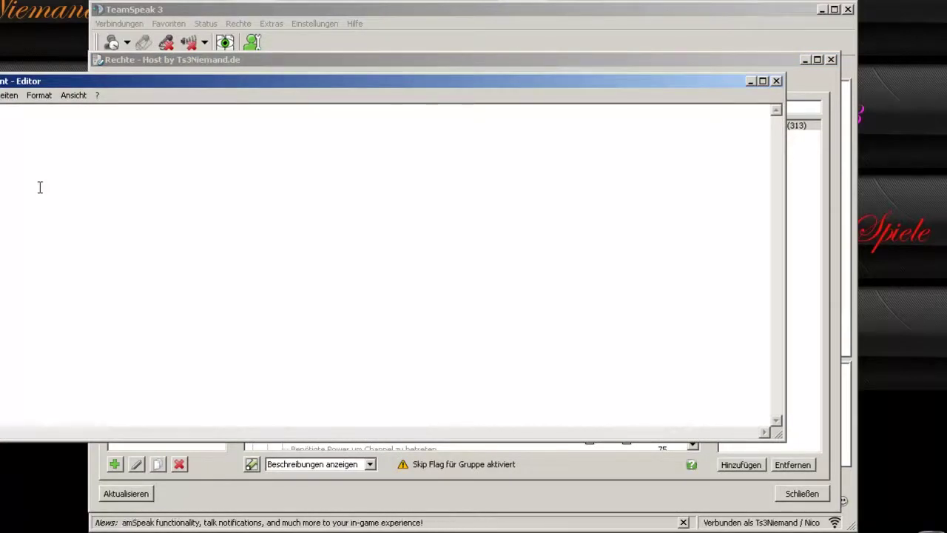
# Append 0 to the Notepad note to read 50, then close it with Nicht speichern.
pyautogui.hotkey('alt', 'space')
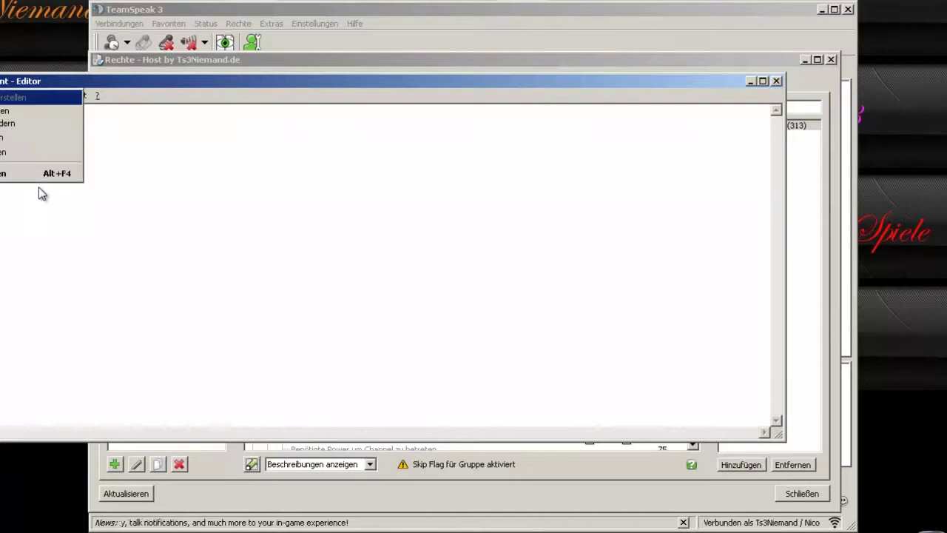
pyautogui.press('Escape')
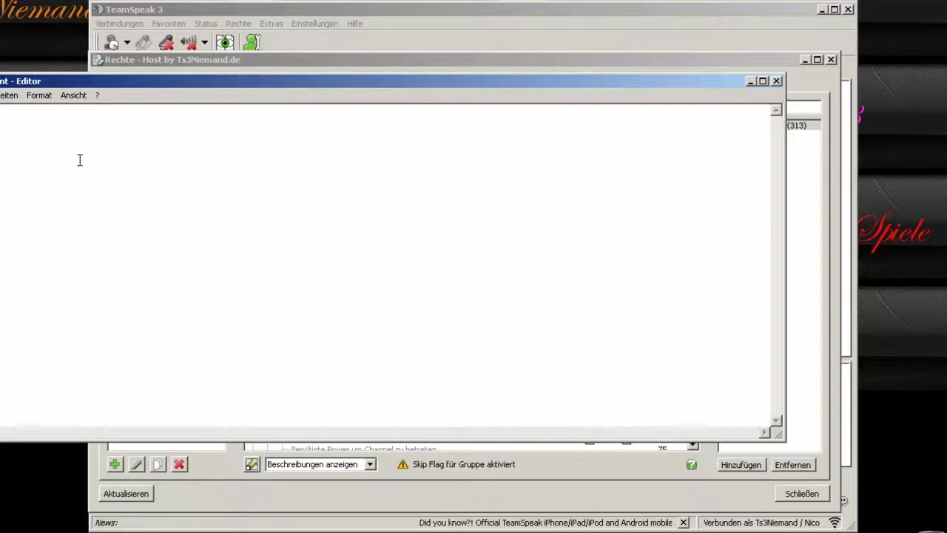
pyautogui.write('0')
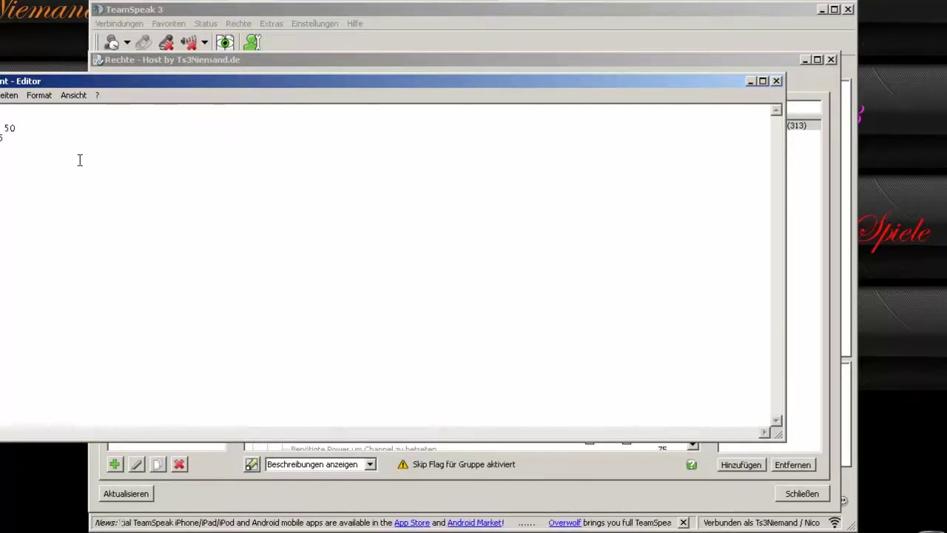
pyautogui.moveTo(9, 152); pyautogui.dragTo(0, 124)
pyautogui.click(63, 151)
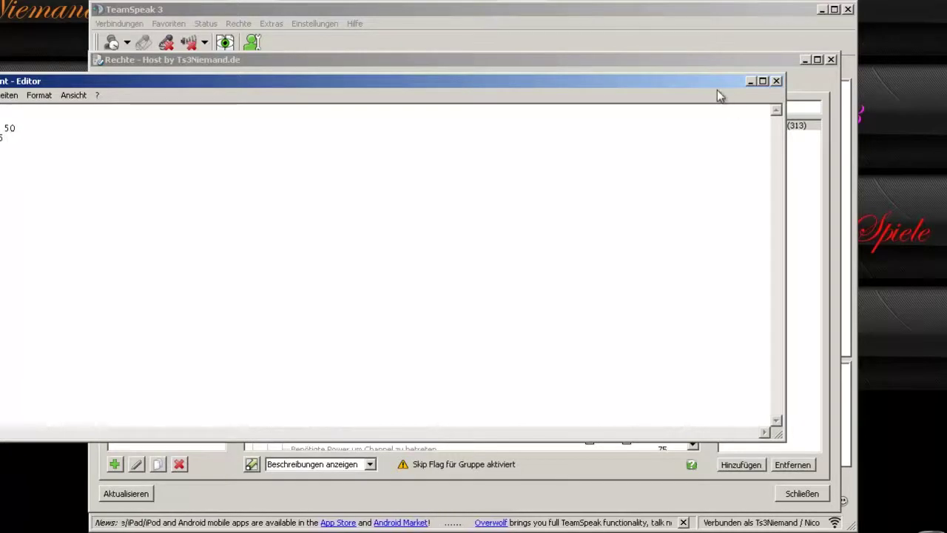
pyautogui.click(776, 81)
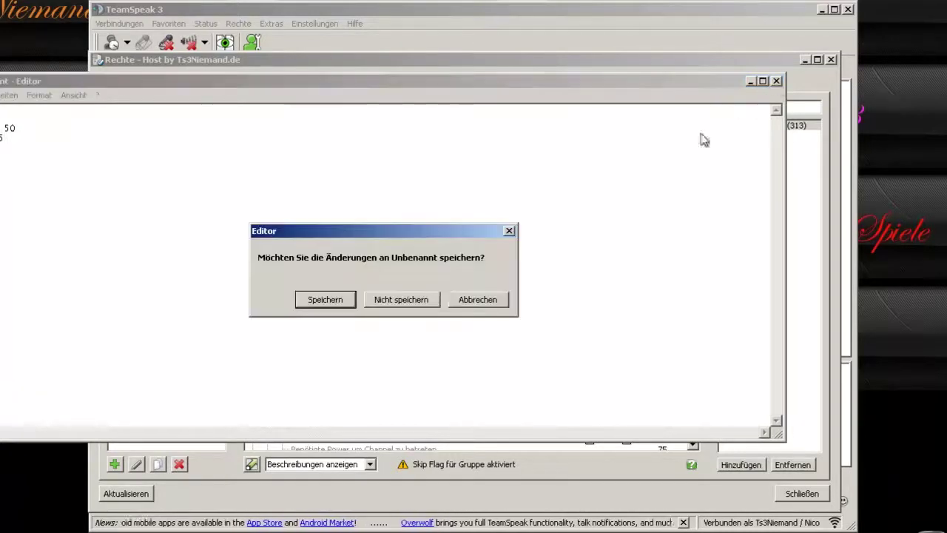
pyautogui.click(421, 298)
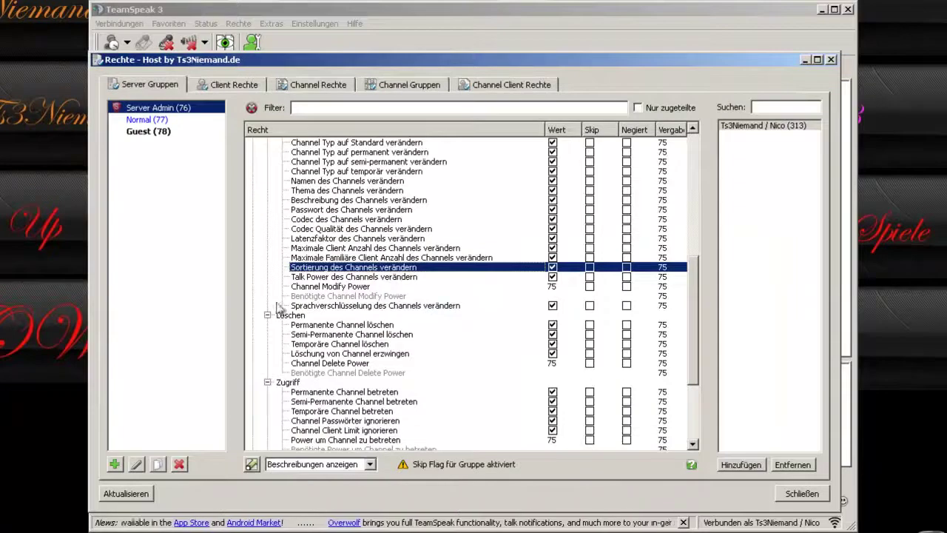
# Check Permanente Channel löschen, then collapse the Channel Information, Erstellen and Ändern sections.
pyautogui.scroll(-1, 360, 309)
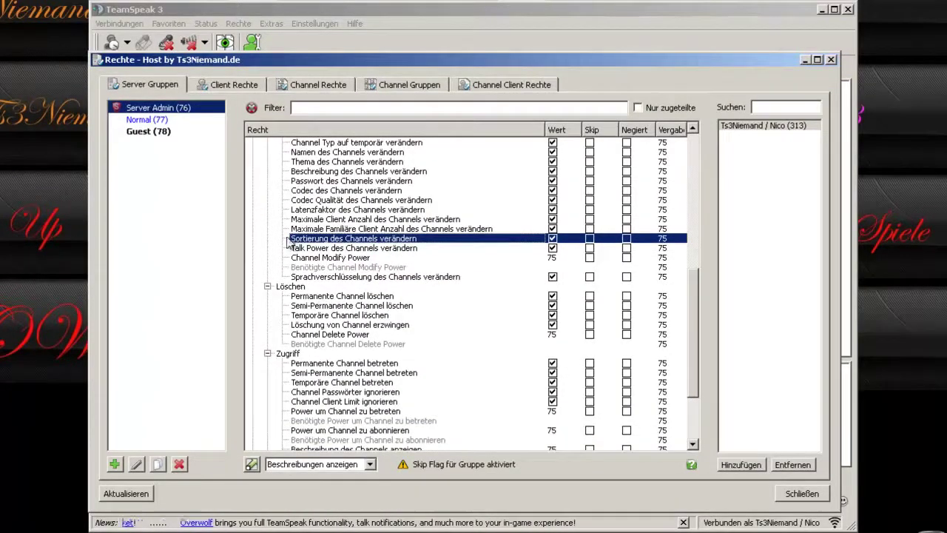
pyautogui.click(338, 297)
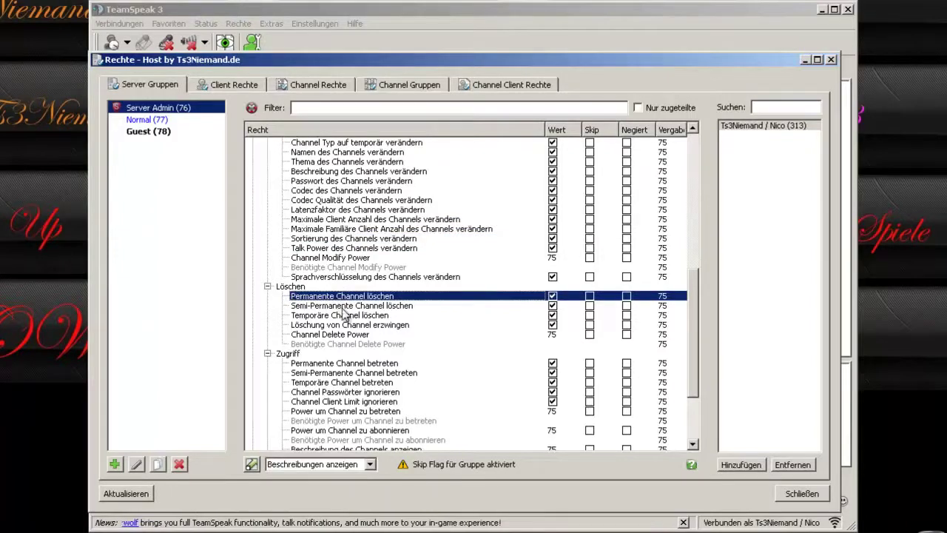
pyautogui.scroll(11, 326, 309)
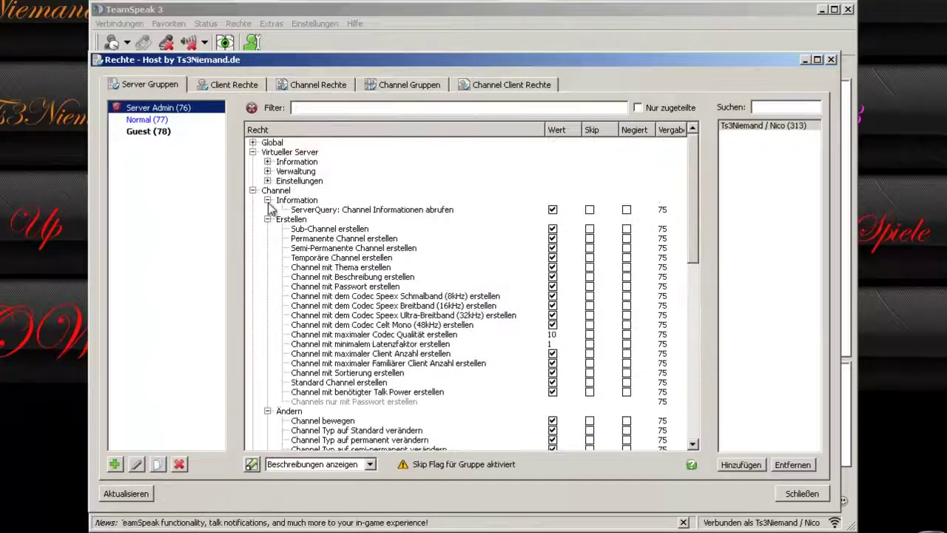
pyautogui.click(267, 200)
pyautogui.click(267, 210)
pyautogui.click(267, 219)
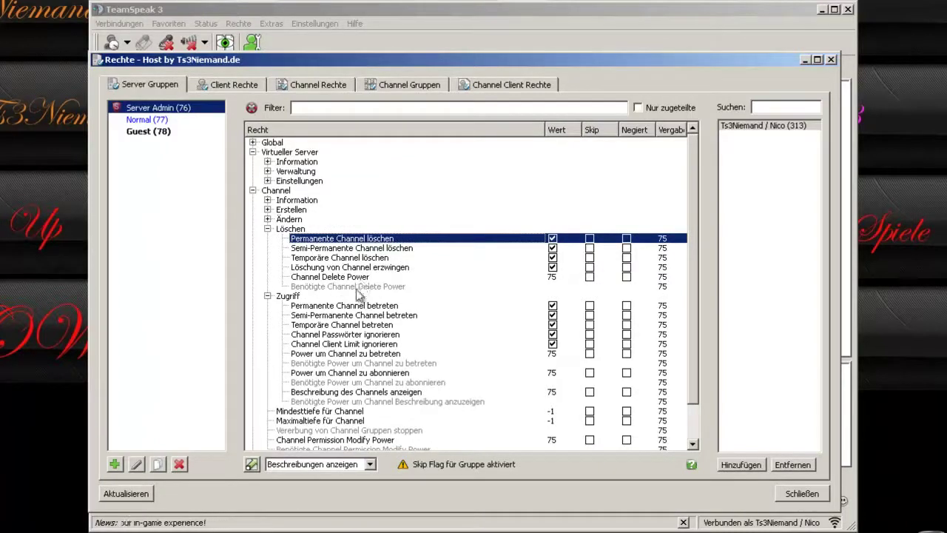
# Check Channel Delete Power, collapse Löschen, and browse the password, client-limit and join-power entries.
pyautogui.click(595, 276)
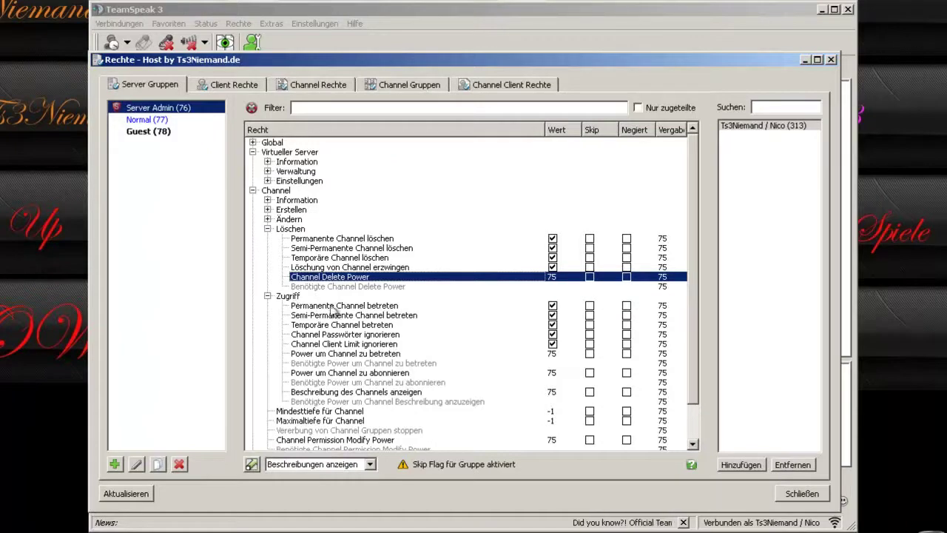
pyautogui.click(267, 229)
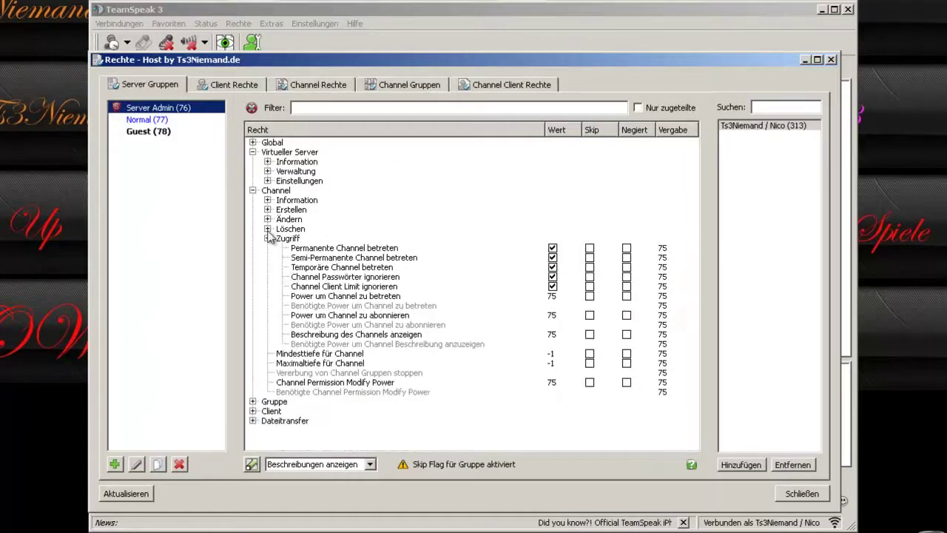
pyautogui.click(353, 250)
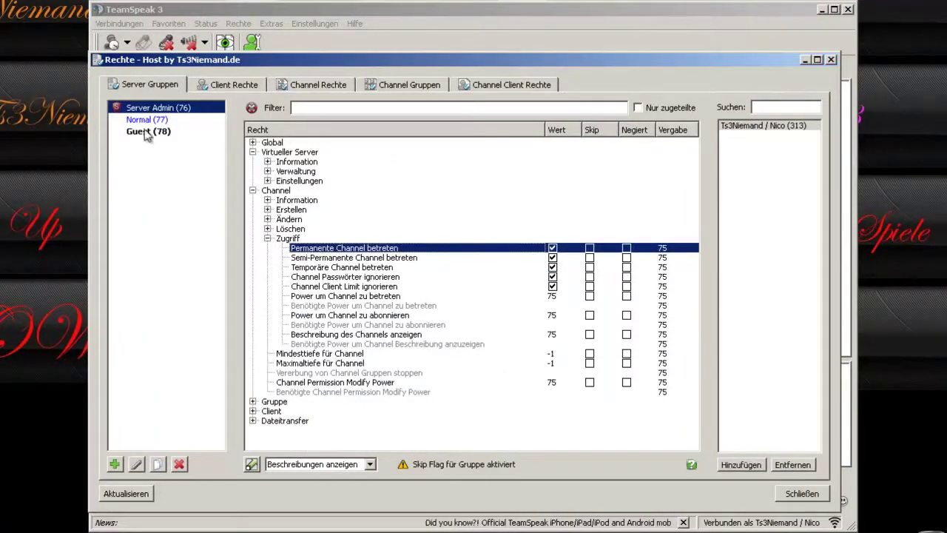
pyautogui.click(315, 278)
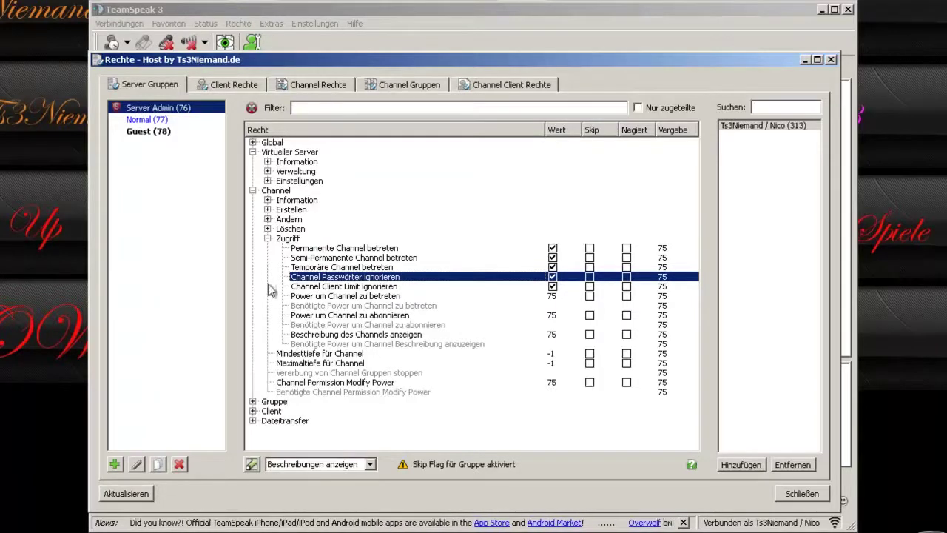
pyautogui.click(321, 288)
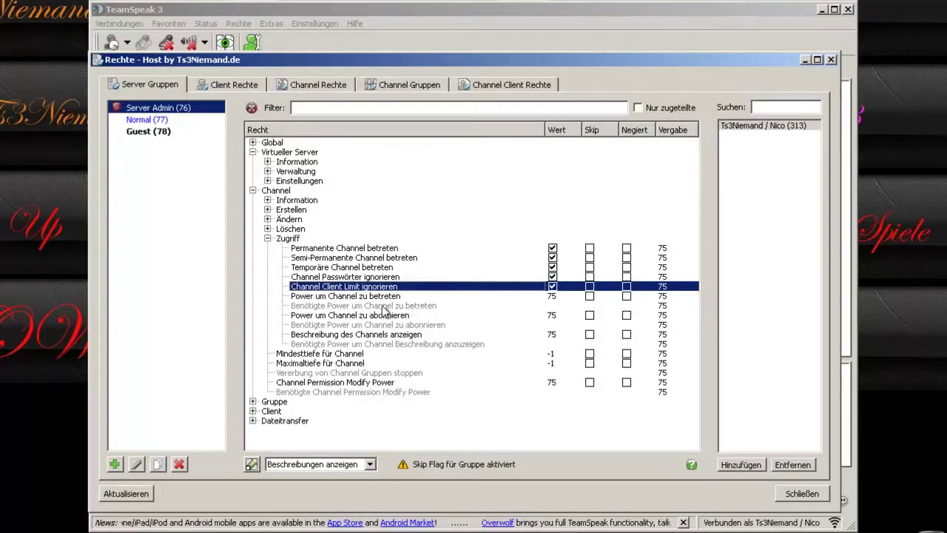
pyautogui.click(363, 296)
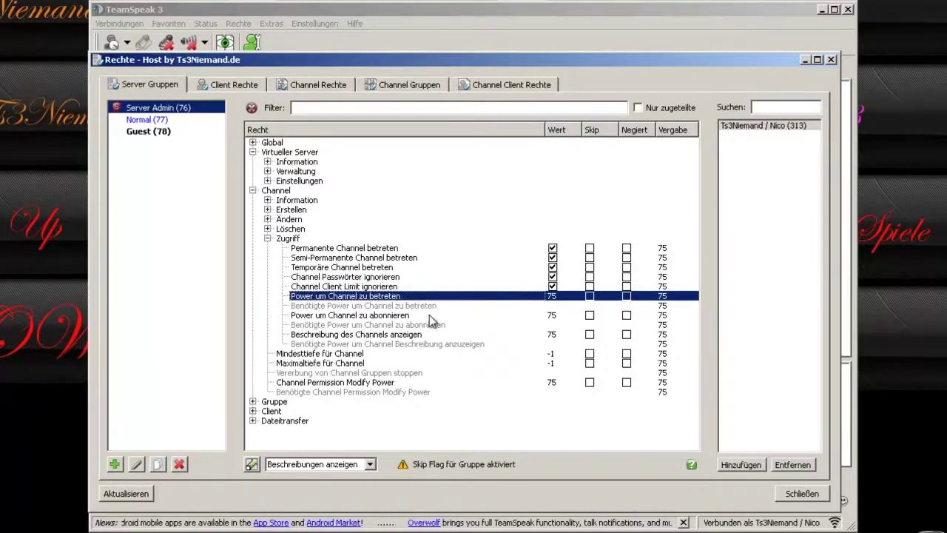
# Review subscribe power, depth limits (-1) and Modify Power 75, then collapse Zugriff.
pyautogui.click(374, 316)
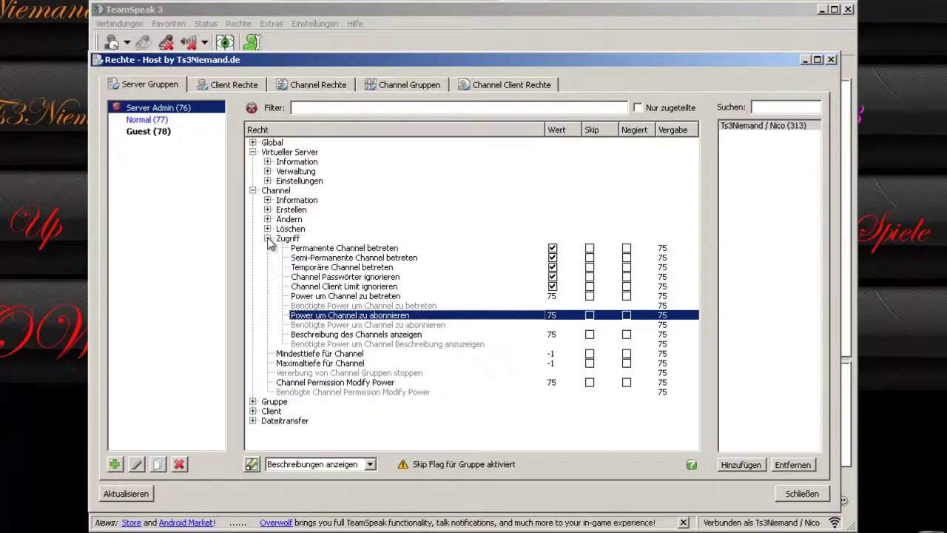
pyautogui.click(307, 345)
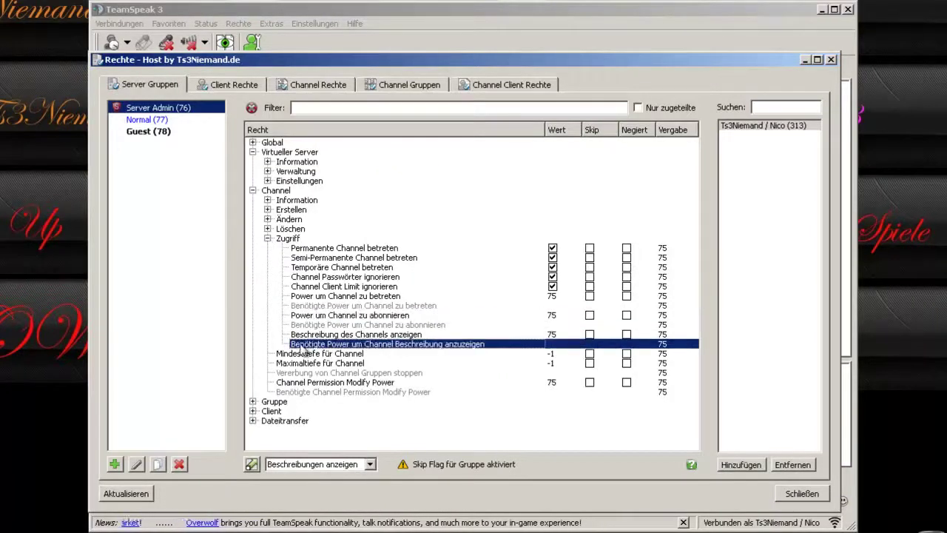
pyautogui.click(303, 354)
pyautogui.click(336, 363)
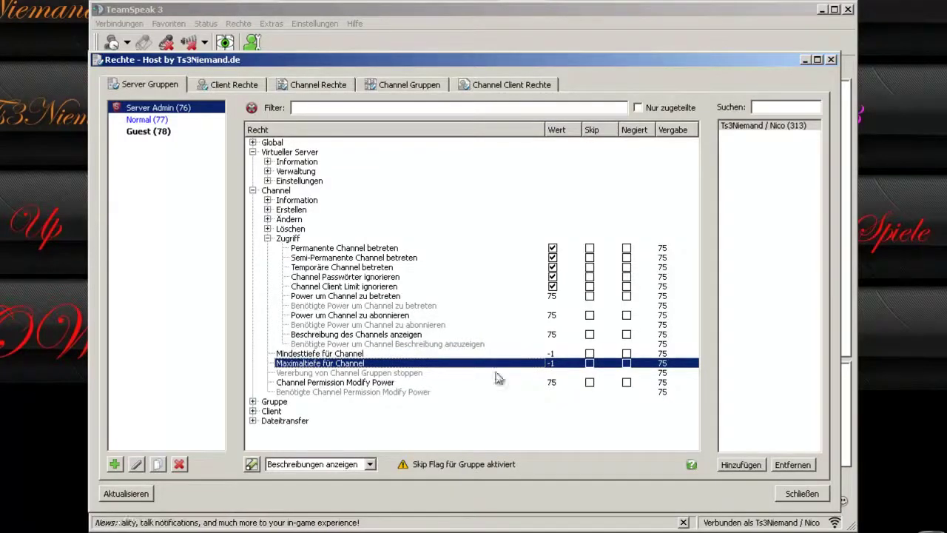
pyautogui.click(355, 383)
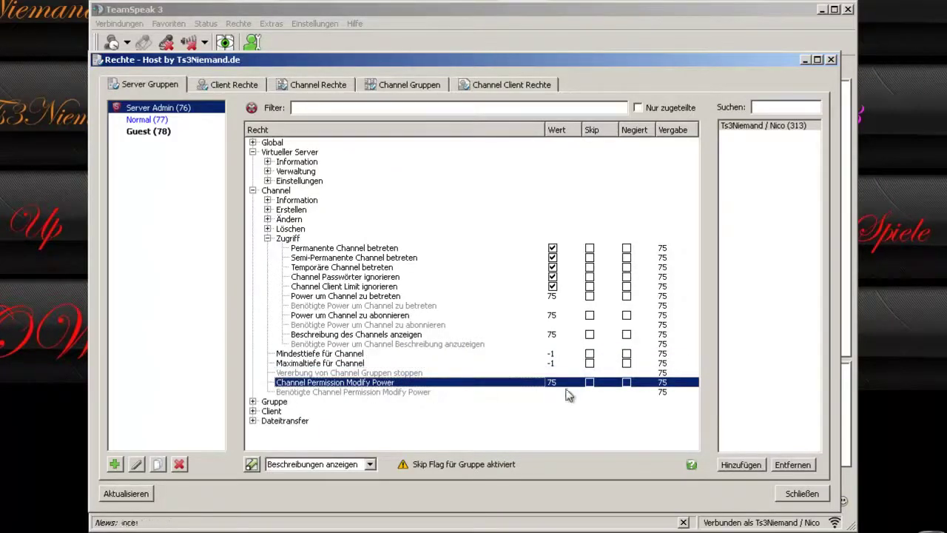
pyautogui.click(268, 238)
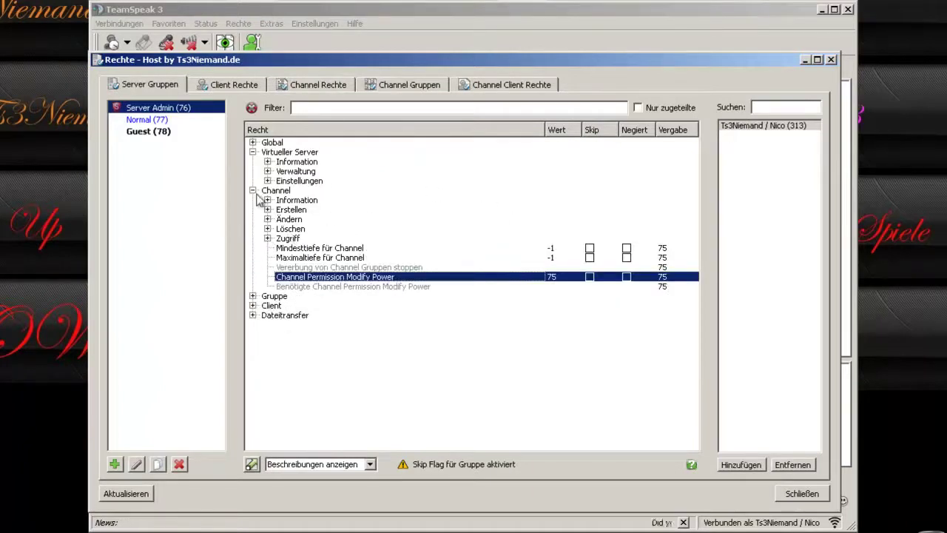
# Collapse Virtueller Server and Channel, expand Gruppe, and compare Normal before returning to Server Admin.
pyautogui.click(253, 152)
pyautogui.click(252, 161)
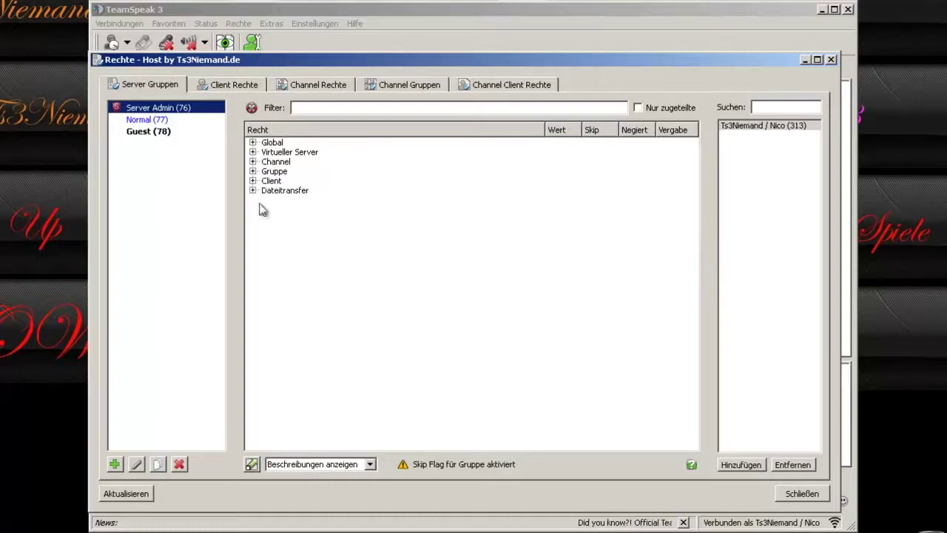
pyautogui.click(252, 171)
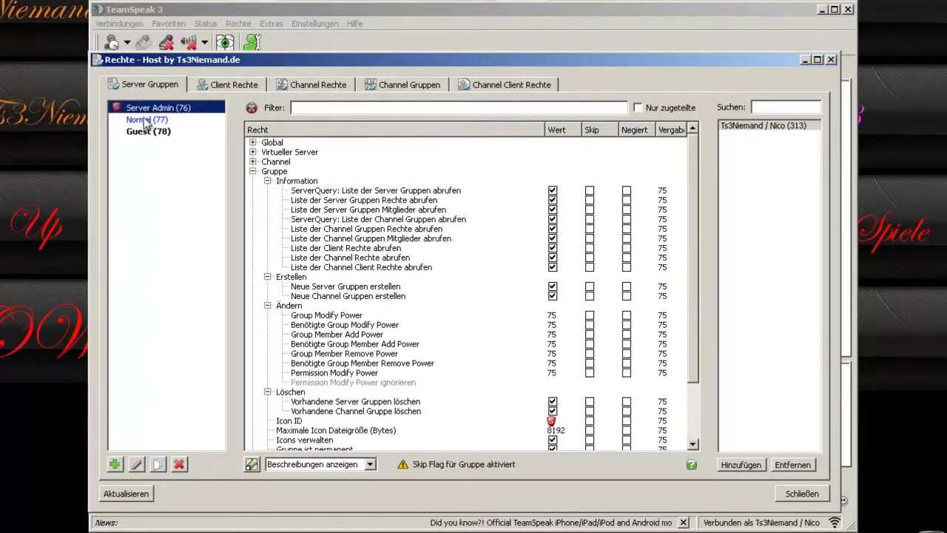
pyautogui.click(149, 119)
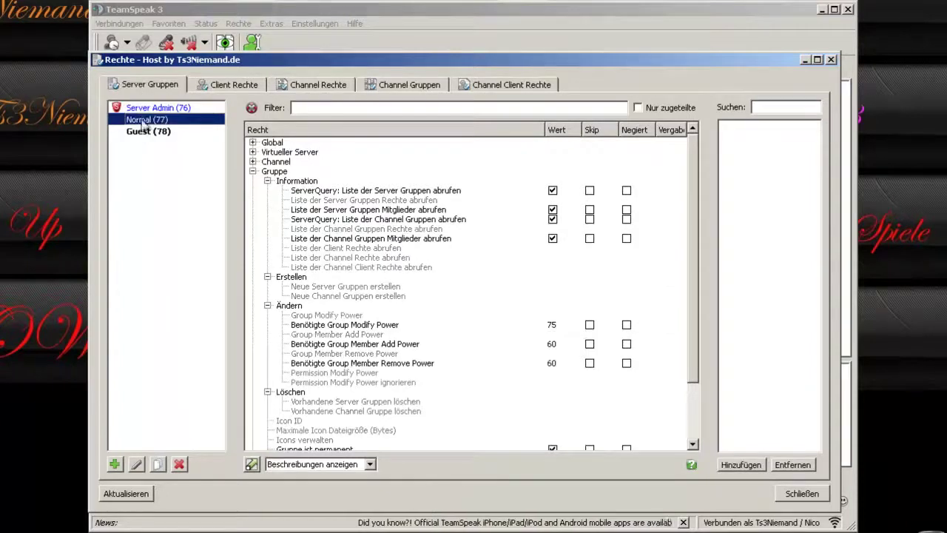
pyautogui.click(158, 109)
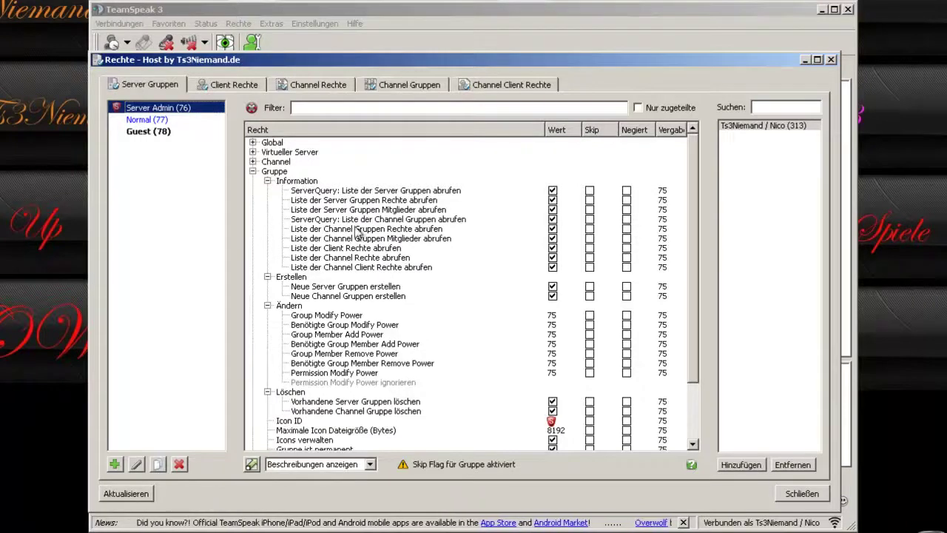
# Browse the server and channel group creation entries down to the Icon ID setting.
pyautogui.click(290, 278)
pyautogui.click(323, 289)
pyautogui.click(341, 297)
pyautogui.scroll(-1, 399, 303)
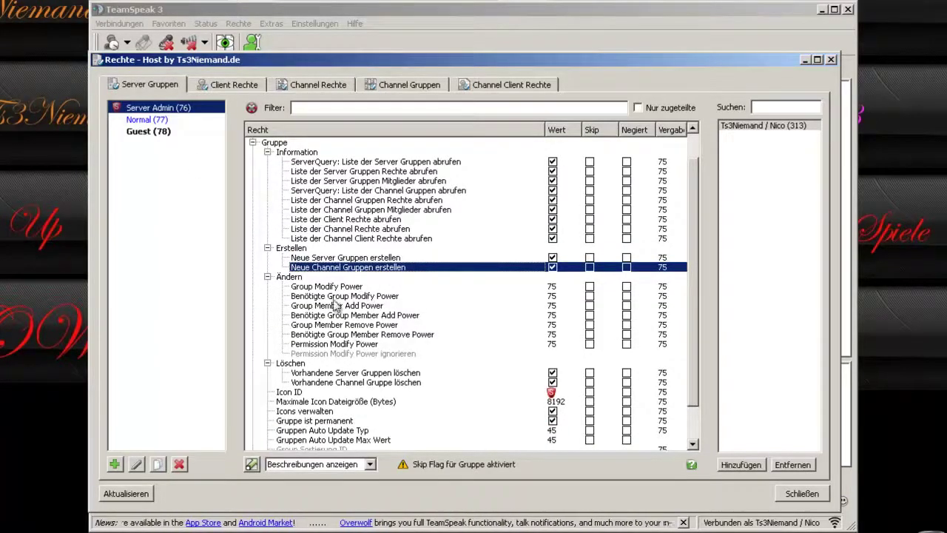
pyautogui.scroll(-1, 333, 293)
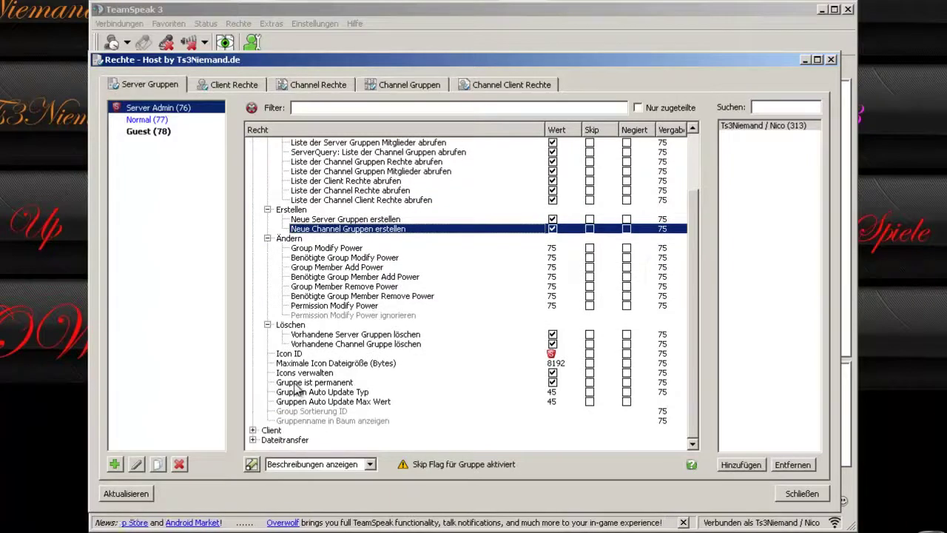
pyautogui.click(305, 355)
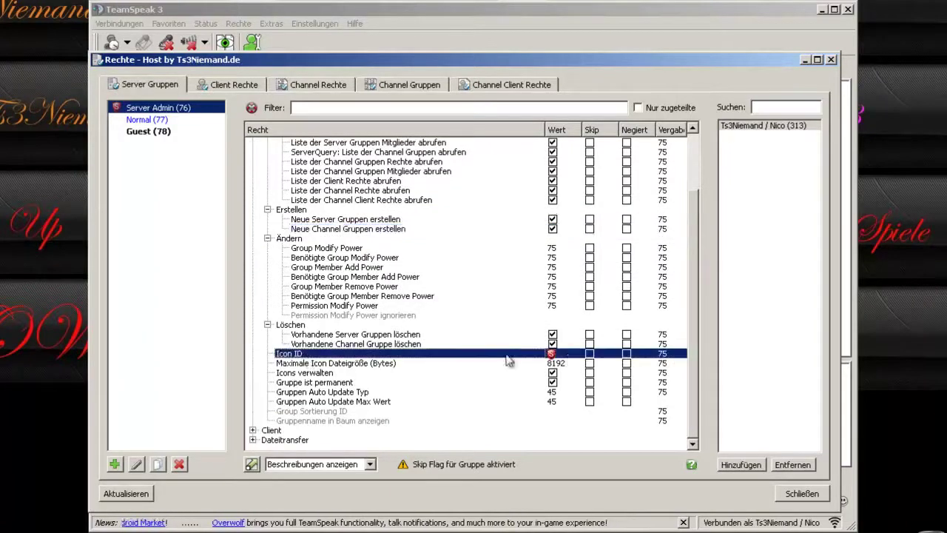
# Upload the Untitled - 4 image from the Icon ID chooser and apply it as the group icon.
pyautogui.doubleClick(553, 357)
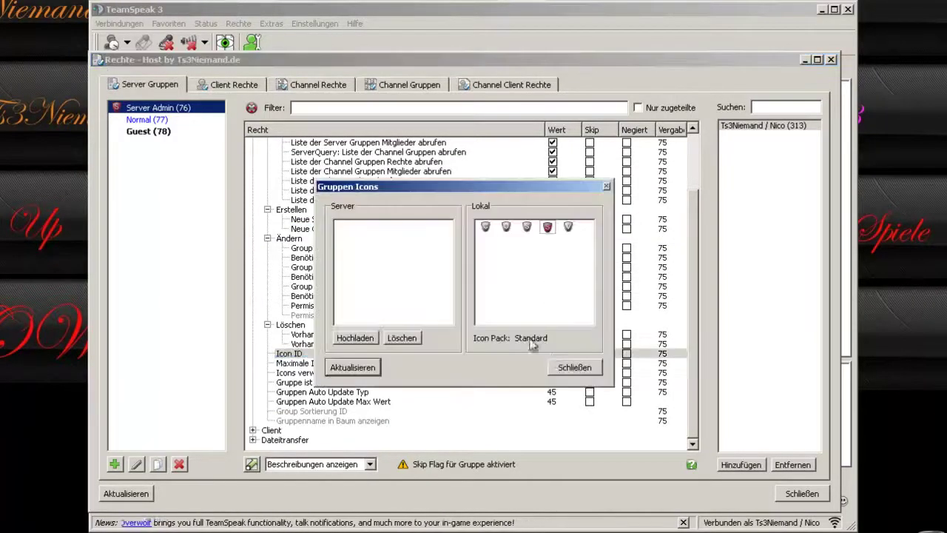
pyautogui.click(355, 337)
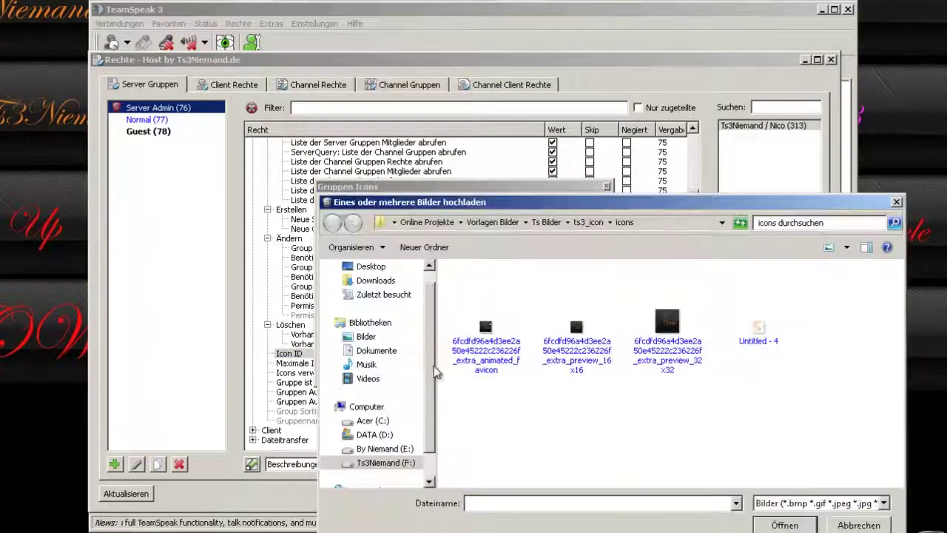
pyautogui.doubleClick(757, 333)
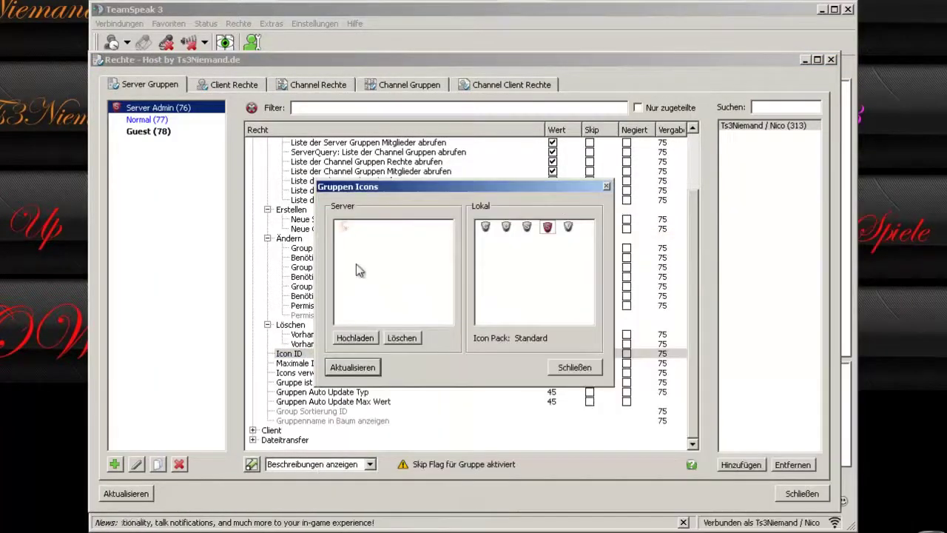
pyautogui.doubleClick(345, 228)
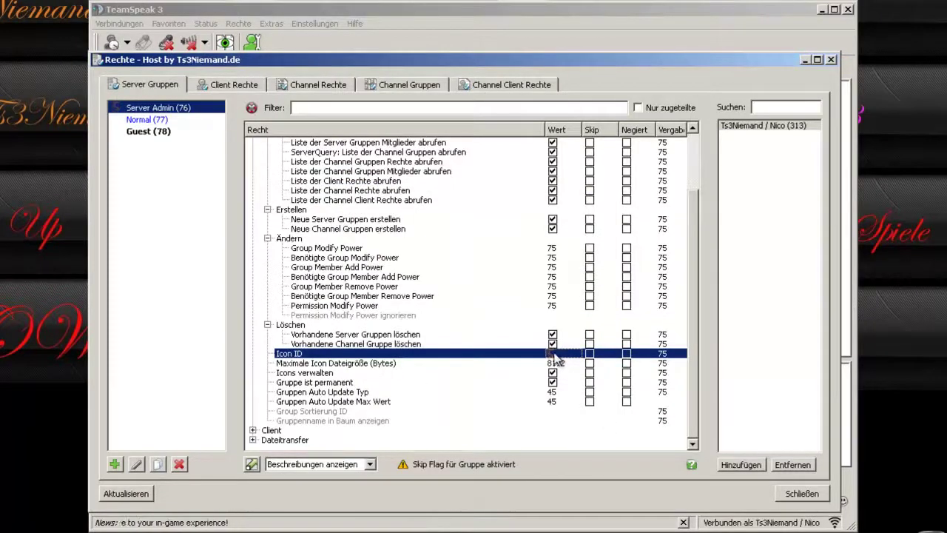
# Review the icon file size, icon management, permanent group and auto-update (max 45) settings.
pyautogui.click(350, 364)
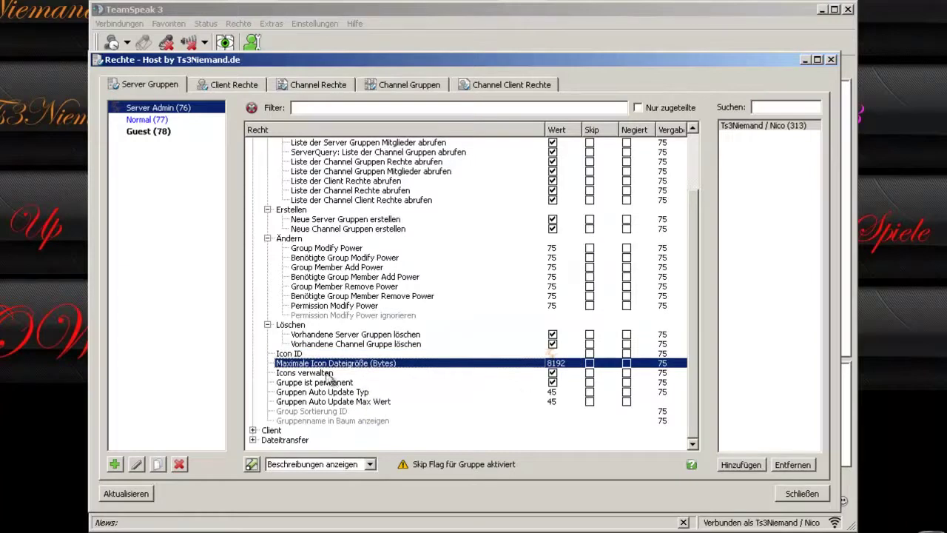
pyautogui.click(329, 373)
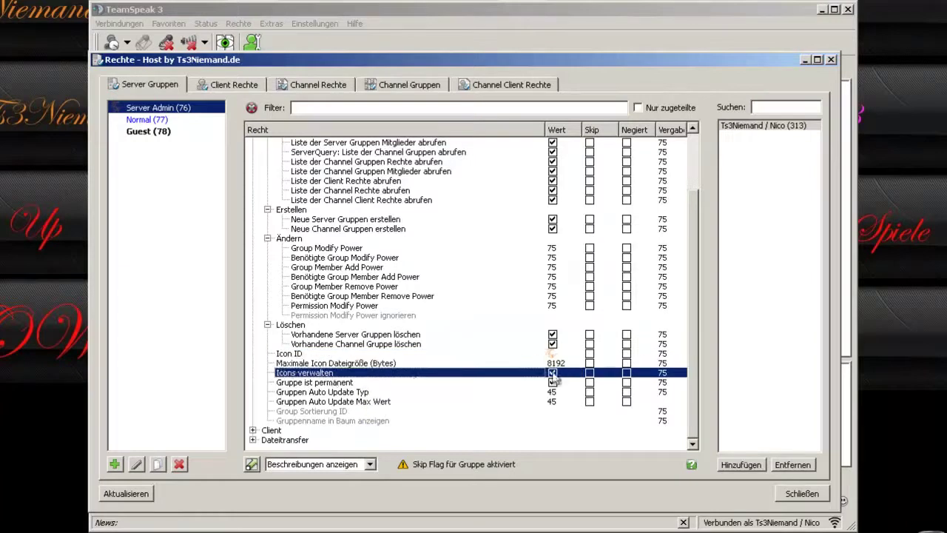
pyautogui.click(324, 383)
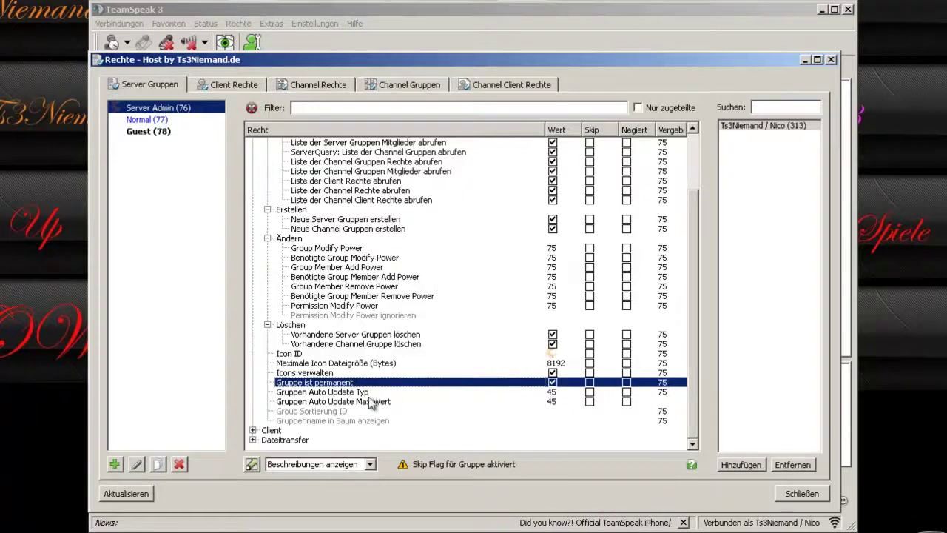
pyautogui.click(323, 392)
pyautogui.click(357, 401)
pyautogui.click(360, 392)
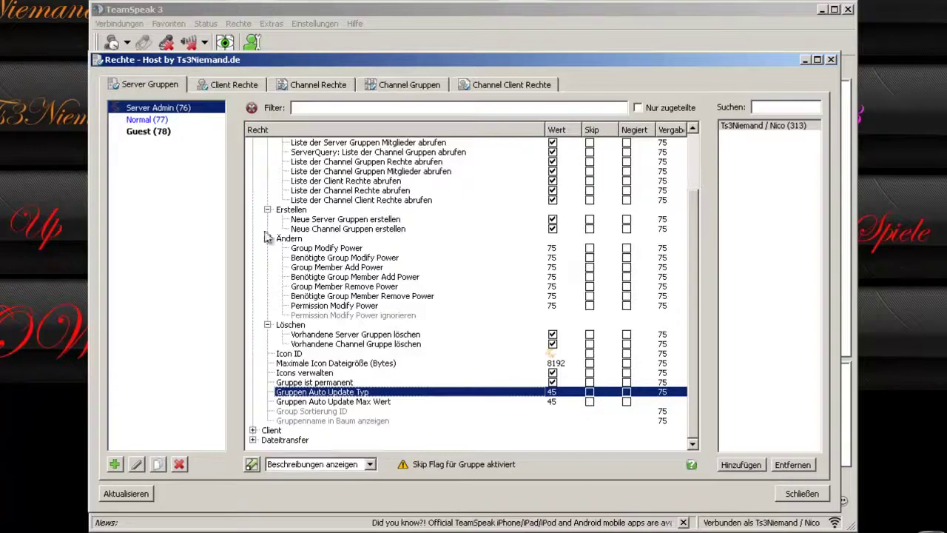
# Collapse the Erstellen, Ändern, Information and Löschen subsections and the whole Gruppe branch.
pyautogui.click(267, 210)
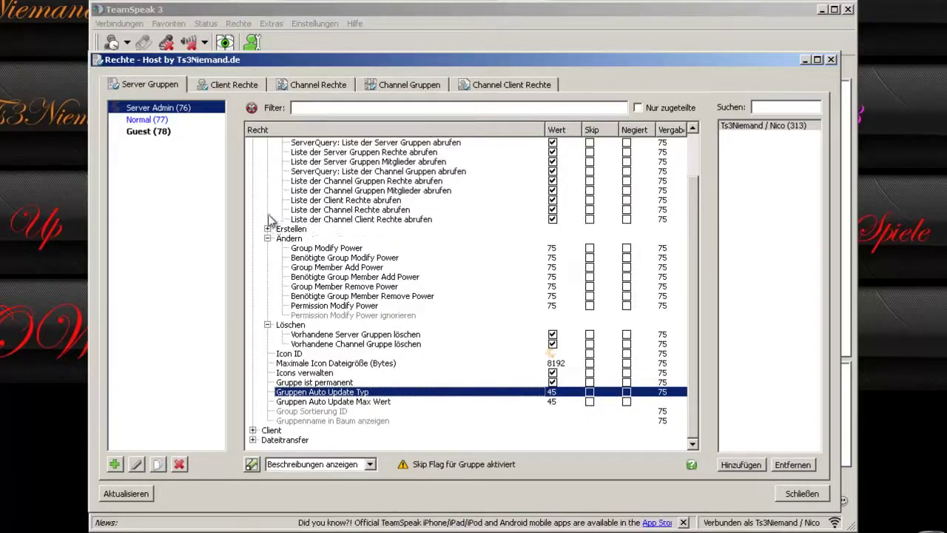
pyautogui.click(267, 238)
pyautogui.click(268, 180)
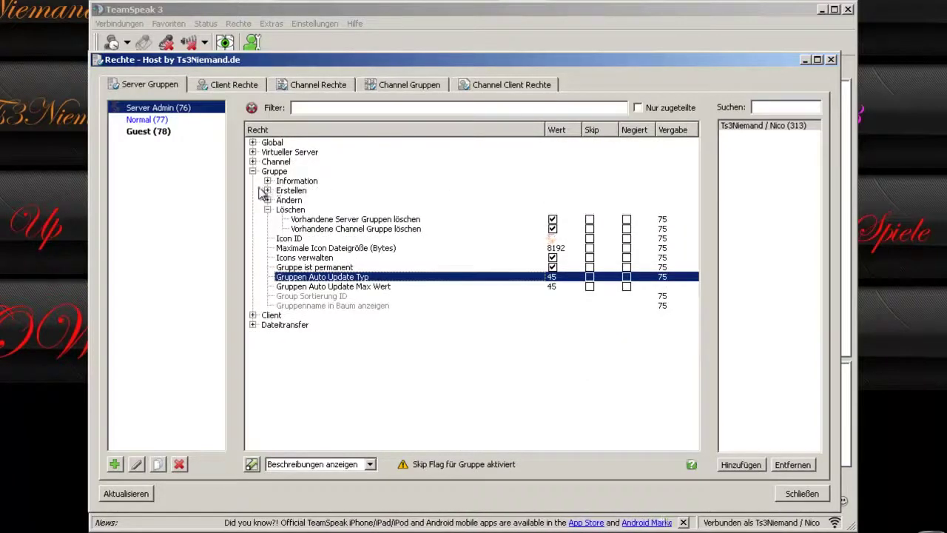
pyautogui.click(268, 210)
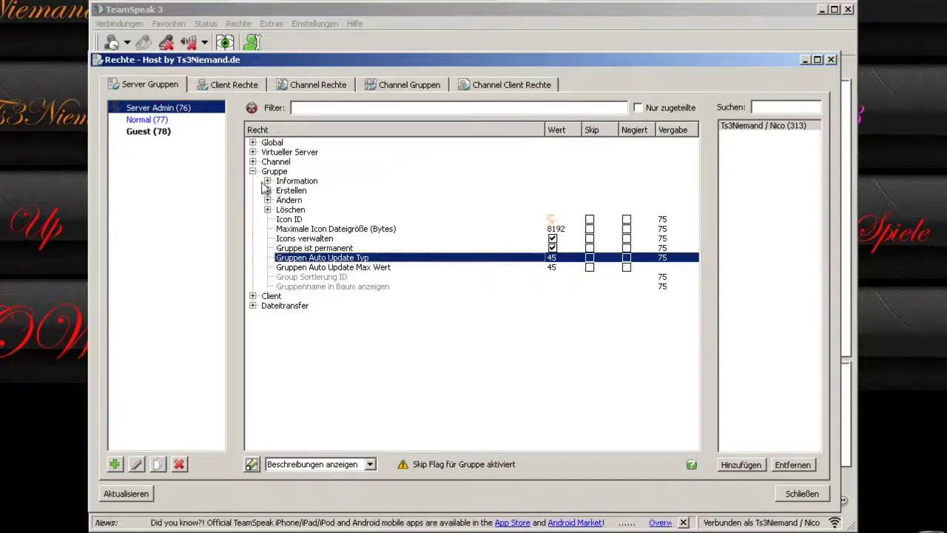
pyautogui.click(253, 171)
pyautogui.click(253, 181)
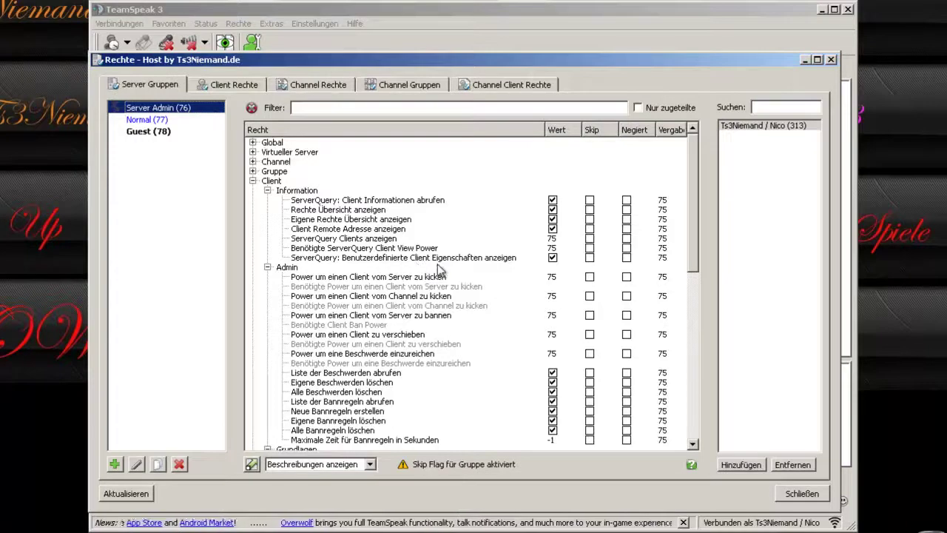
pyautogui.scroll(-1, 441, 271)
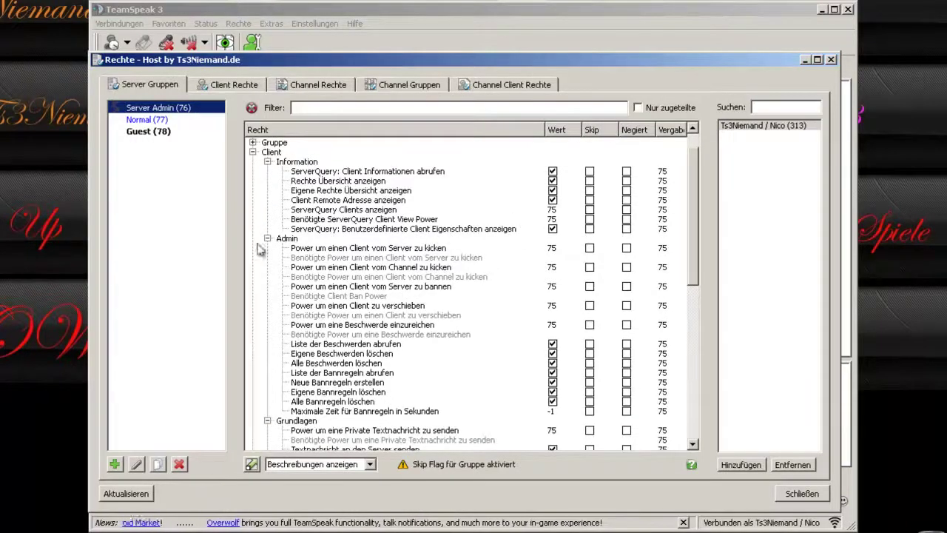
pyautogui.click(285, 240)
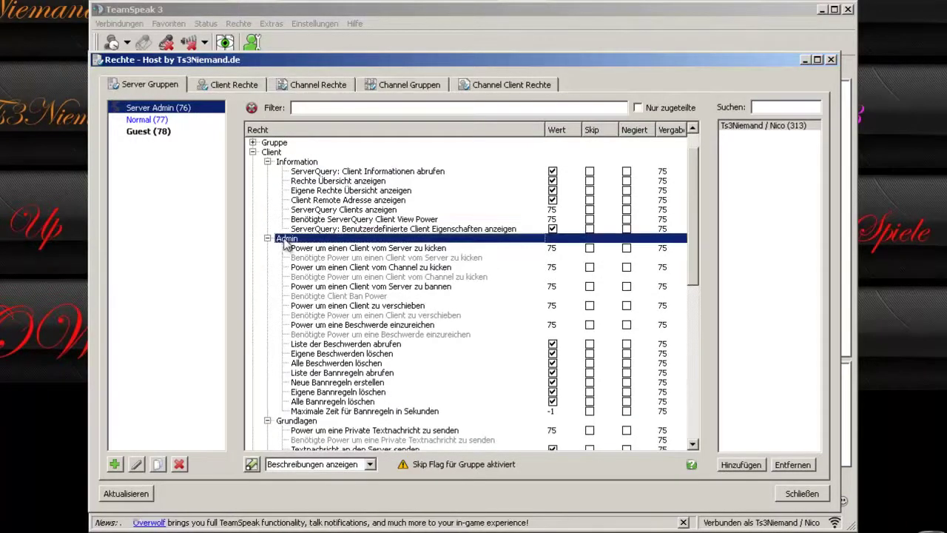
pyautogui.click(375, 248)
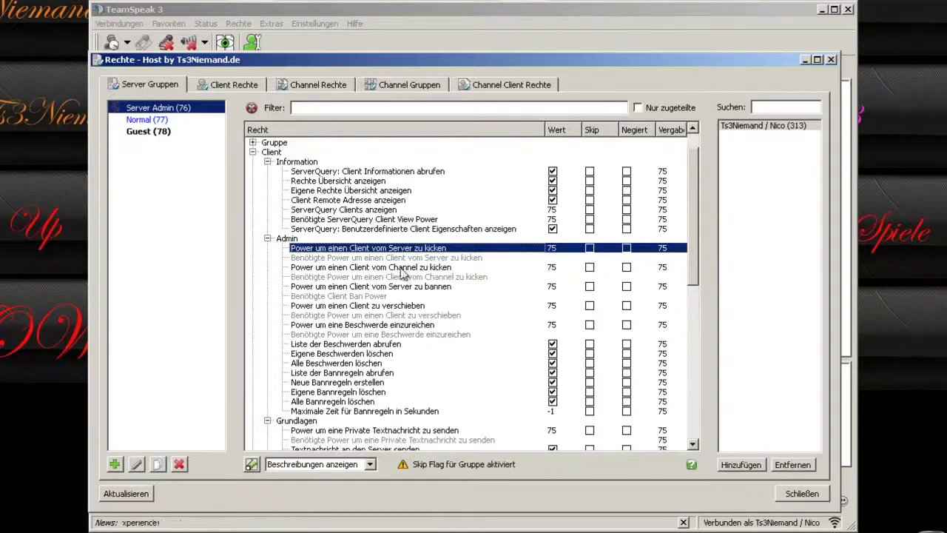
pyautogui.click(148, 120)
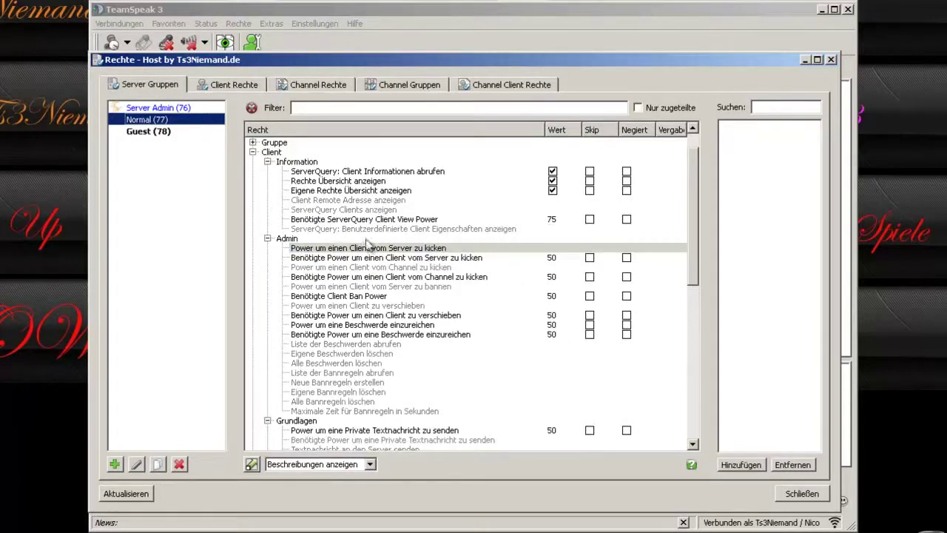
pyautogui.click(141, 107)
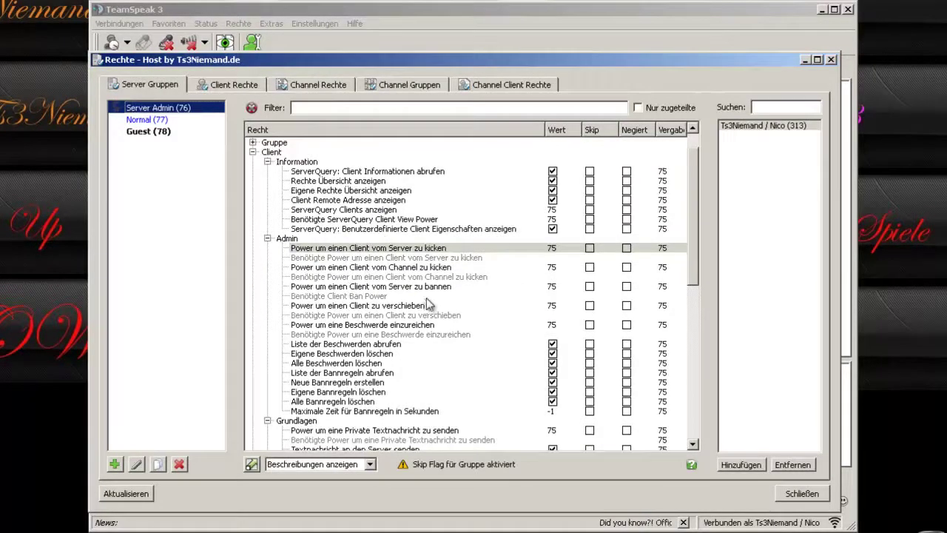
# Review the channel-kick, ban, move and complaint powers, mostly set to 75.
pyautogui.click(380, 267)
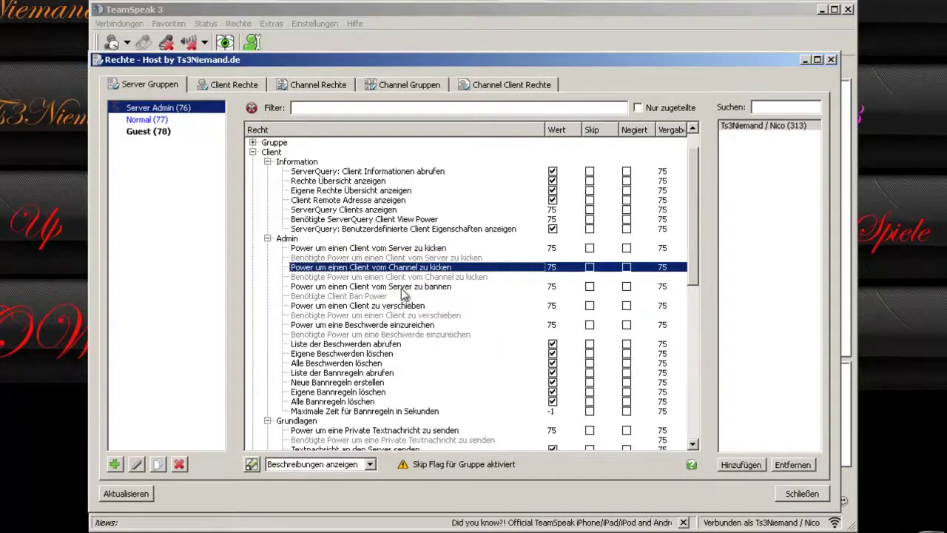
pyautogui.click(397, 289)
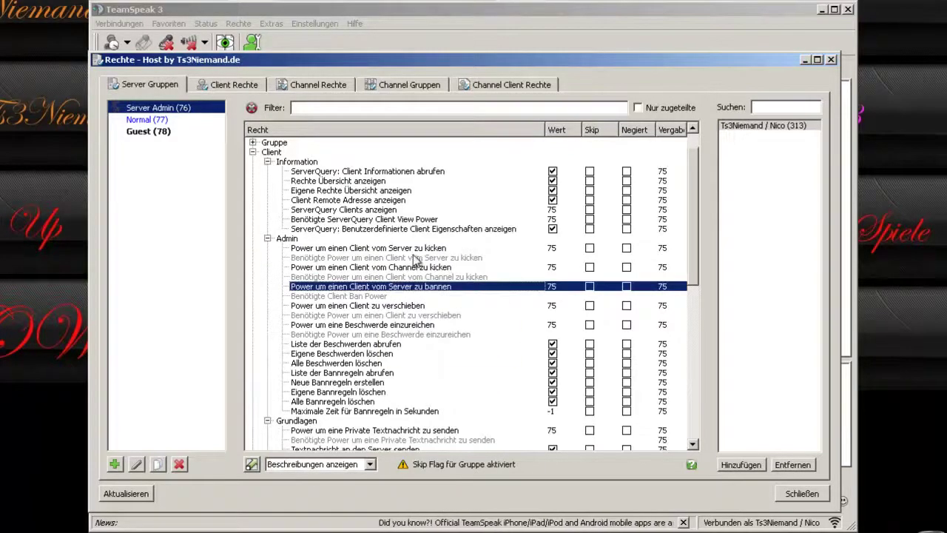
pyautogui.click(415, 249)
pyautogui.click(384, 306)
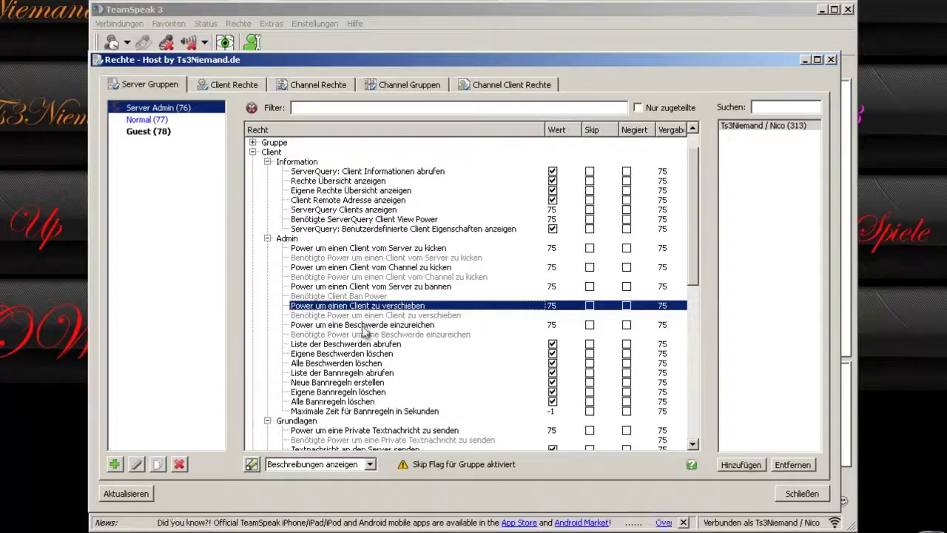
pyautogui.click(363, 326)
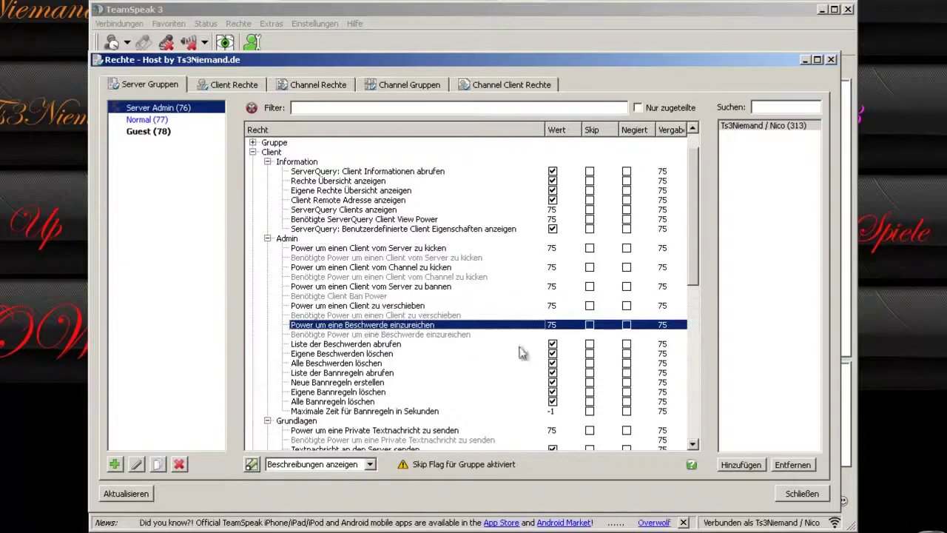
pyautogui.click(382, 318)
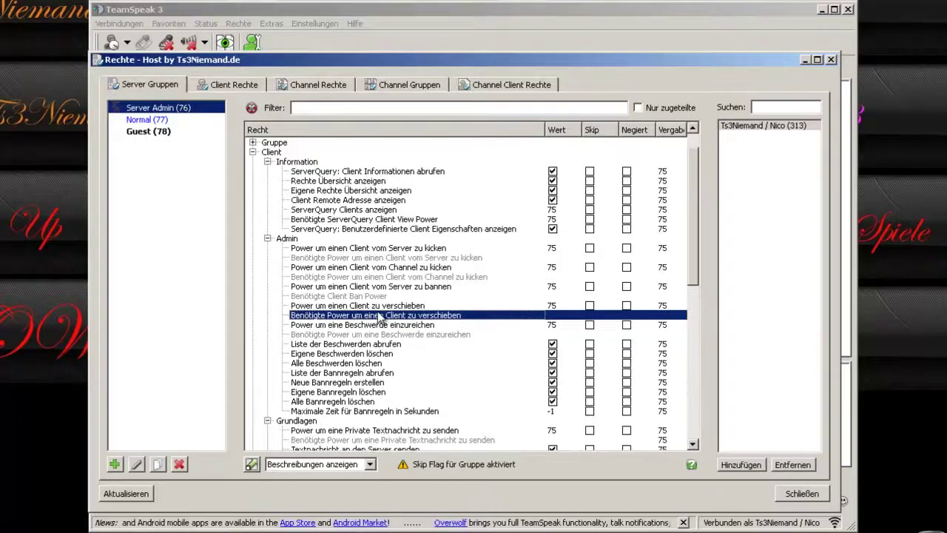
pyautogui.moveTo(379, 317)
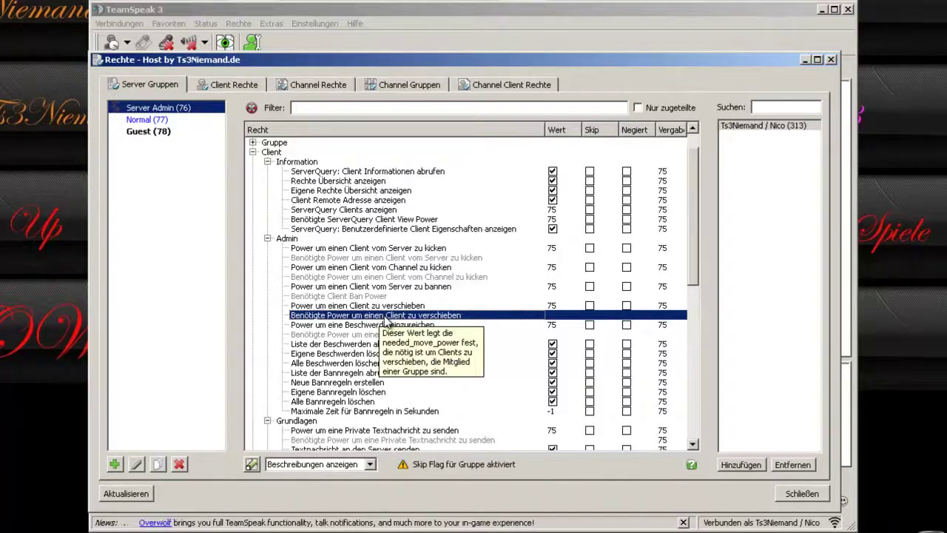
pyautogui.doubleClick(552, 315)
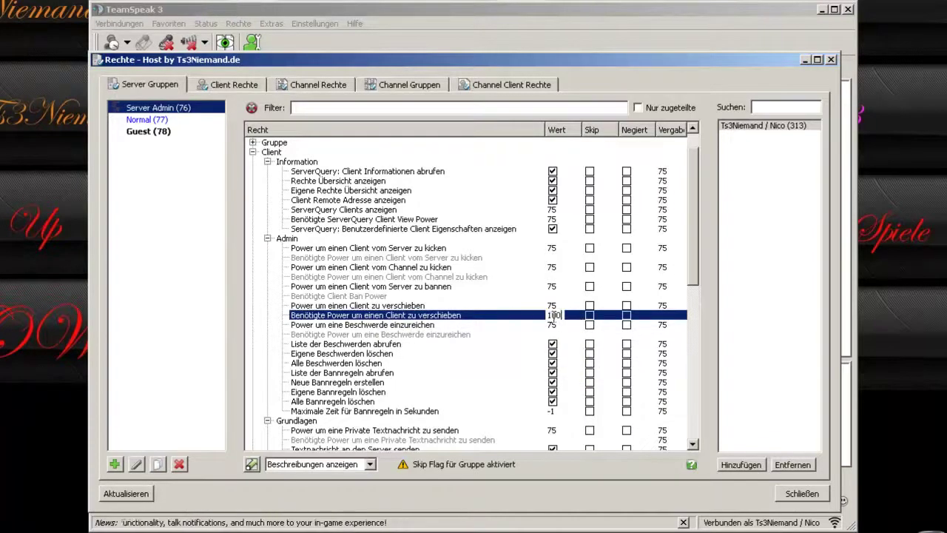
pyautogui.click(411, 306)
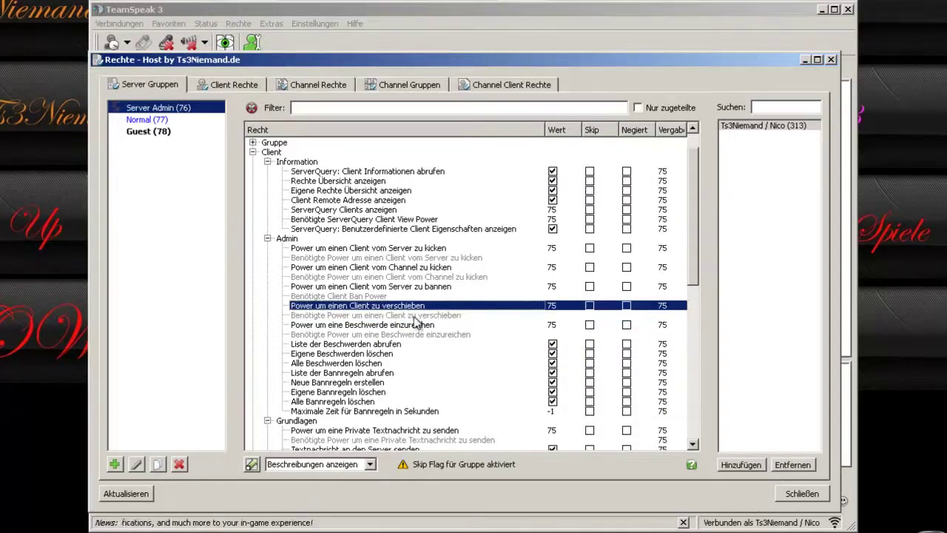
pyautogui.click(414, 317)
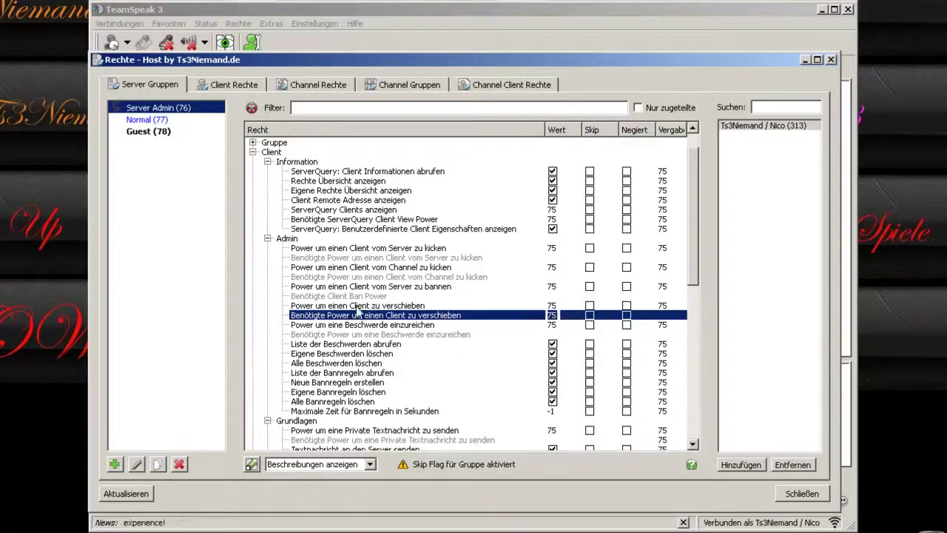
pyautogui.press('Up')
pyautogui.scroll(-5, 395, 328)
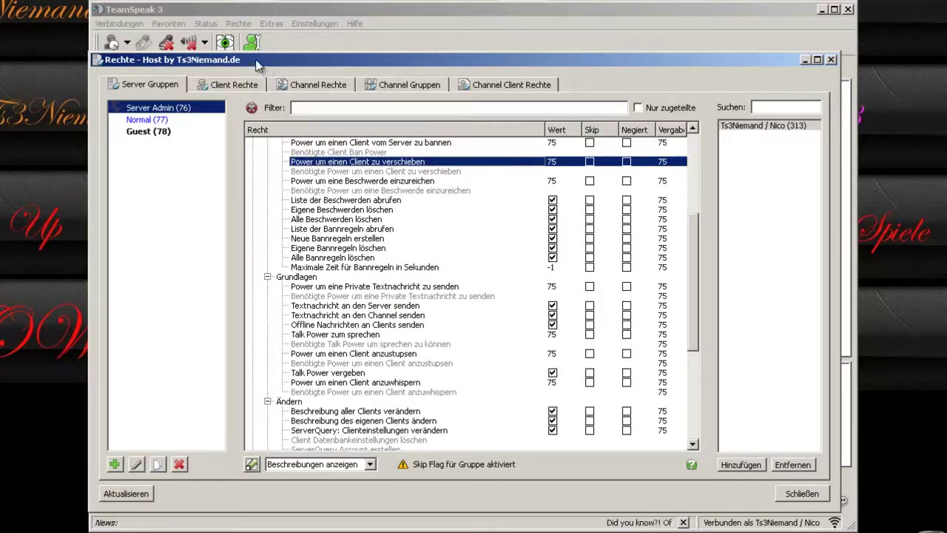
pyautogui.moveTo(258, 67); pyautogui.dragTo(265, 77)
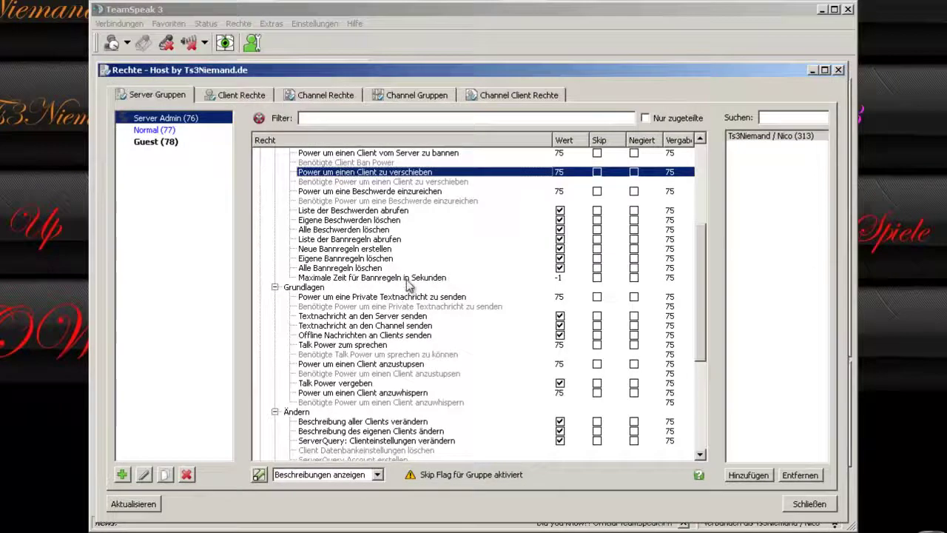
pyautogui.scroll(-2, 406, 287)
pyautogui.scroll(3, 408, 292)
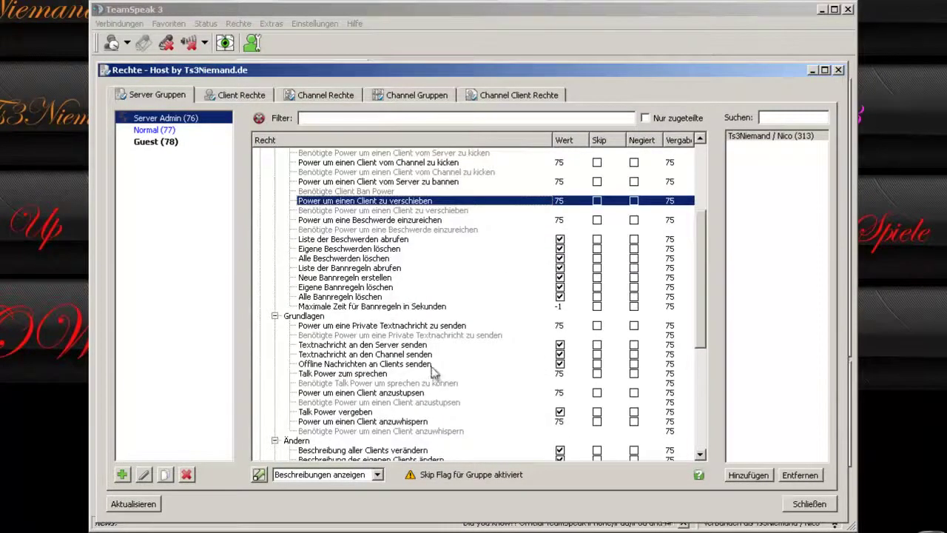
pyautogui.scroll(3, 364, 314)
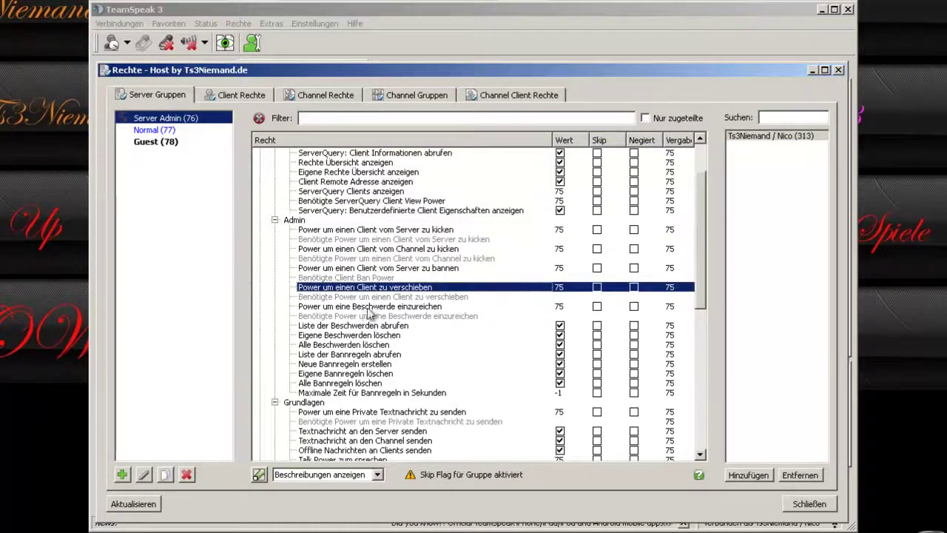
pyautogui.click(441, 297)
pyautogui.rightClick(415, 296)
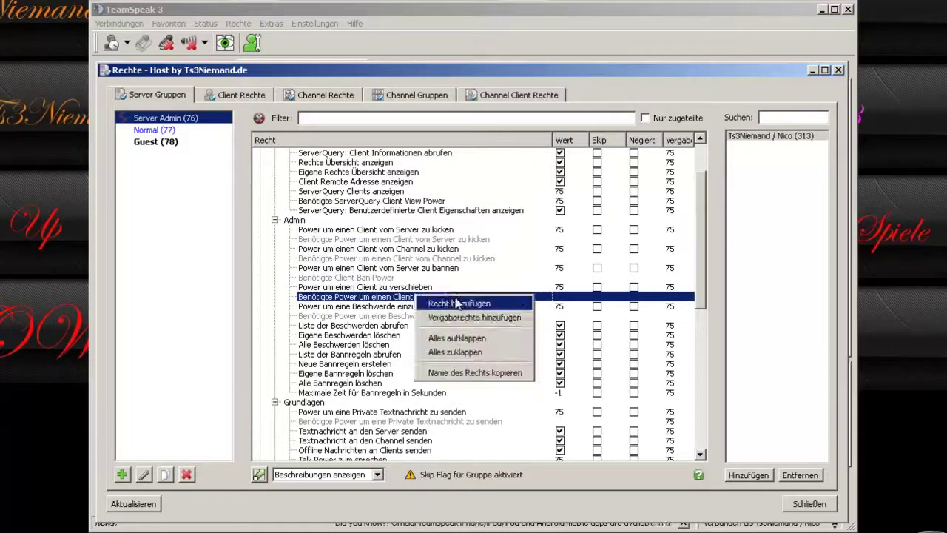
pyautogui.click(477, 318)
pyautogui.click(457, 310)
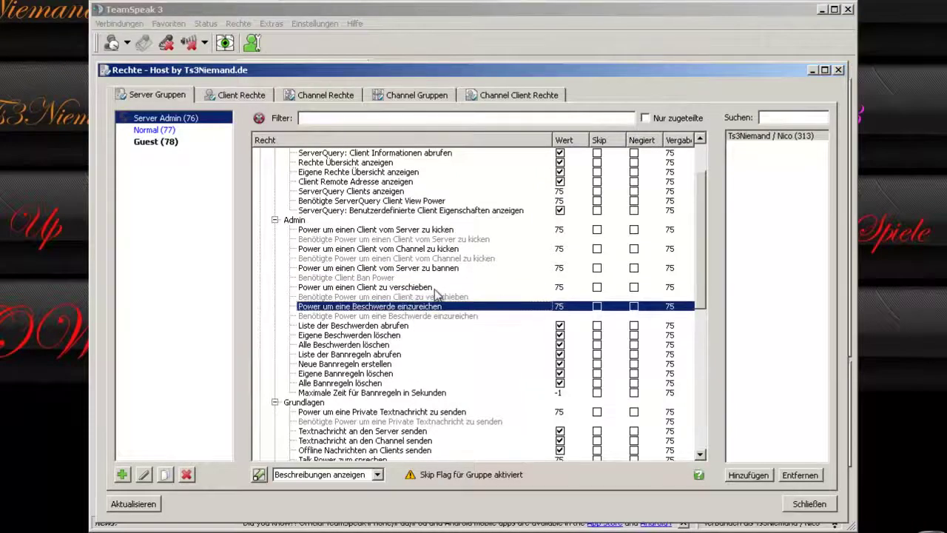
pyautogui.click(437, 297)
pyautogui.scroll(-2, 393, 337)
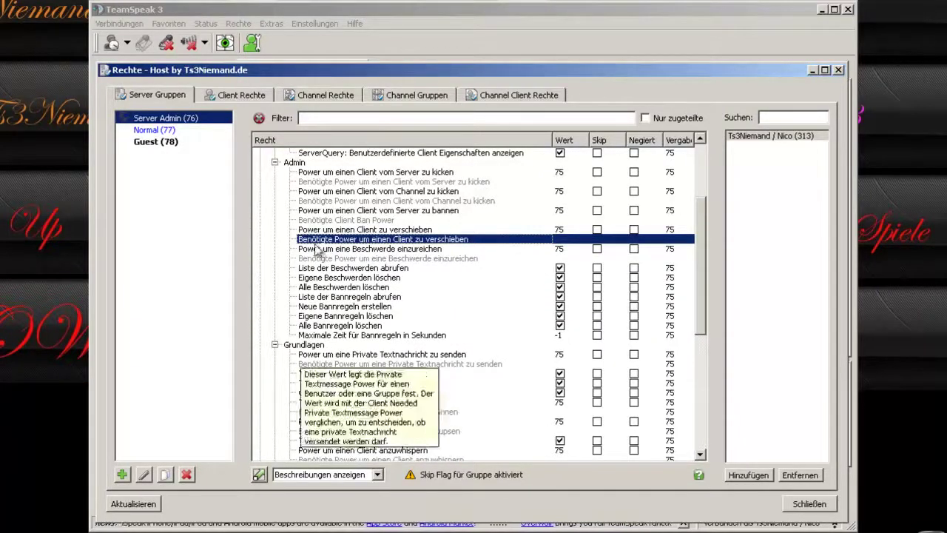
pyautogui.click(364, 280)
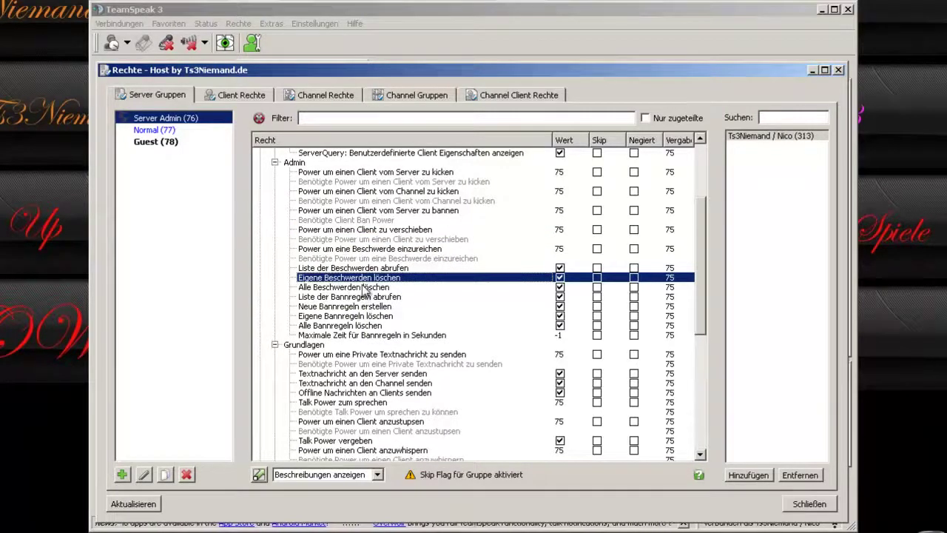
pyautogui.click(366, 297)
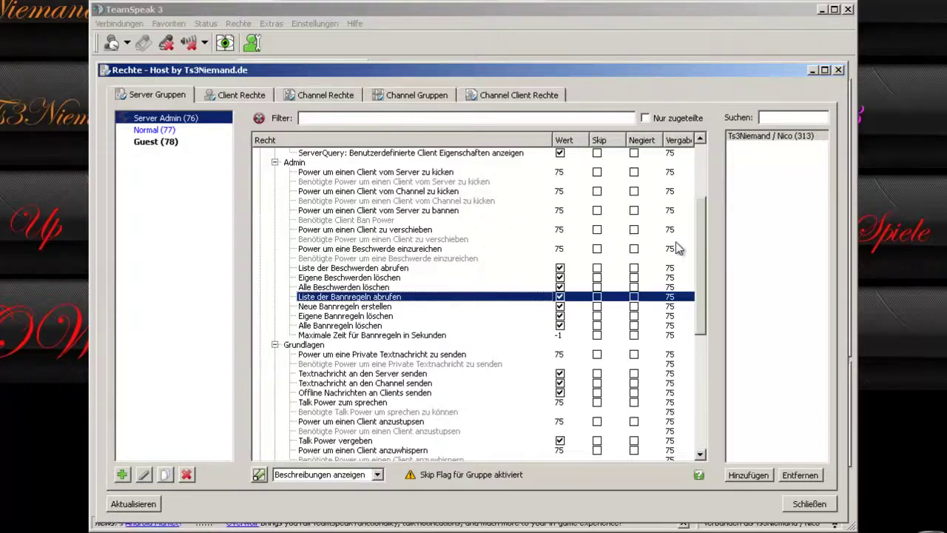
pyautogui.rightClick(374, 220)
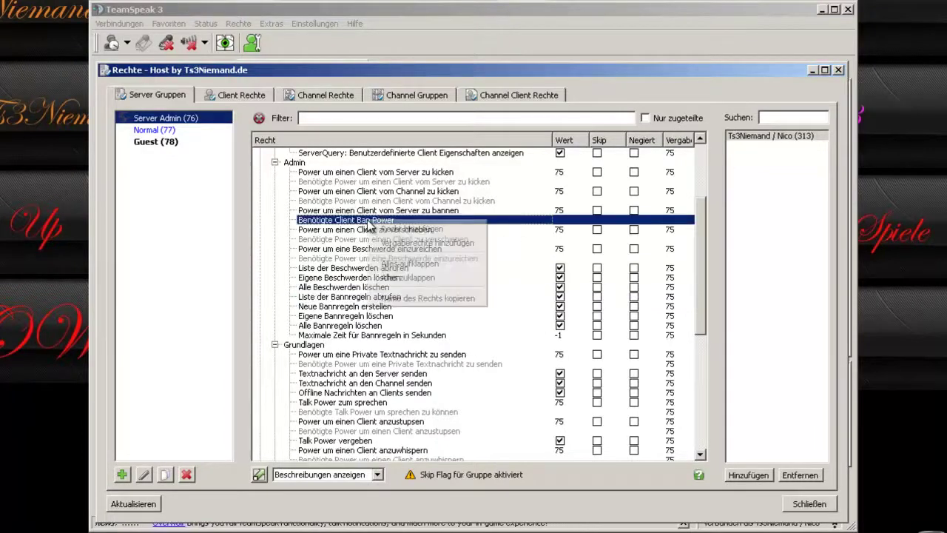
pyautogui.click(408, 228)
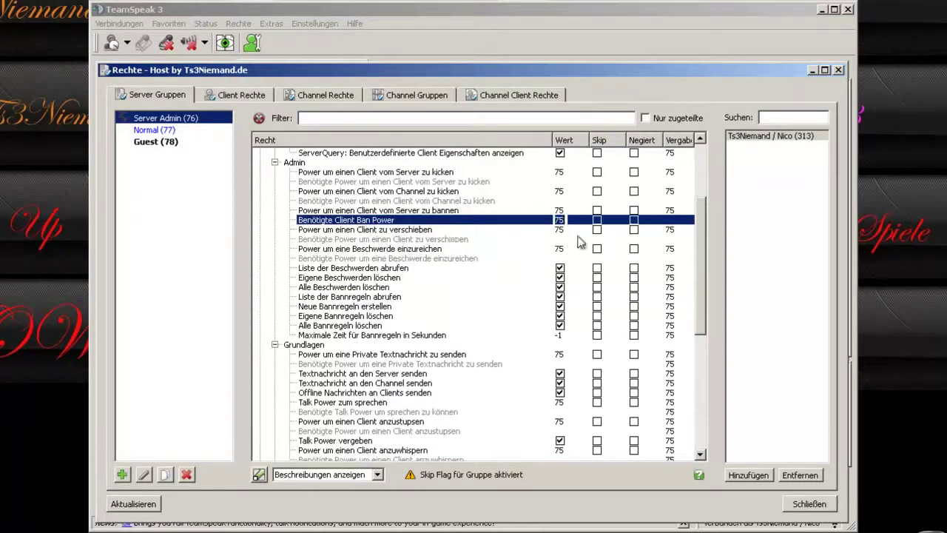
pyautogui.click(383, 239)
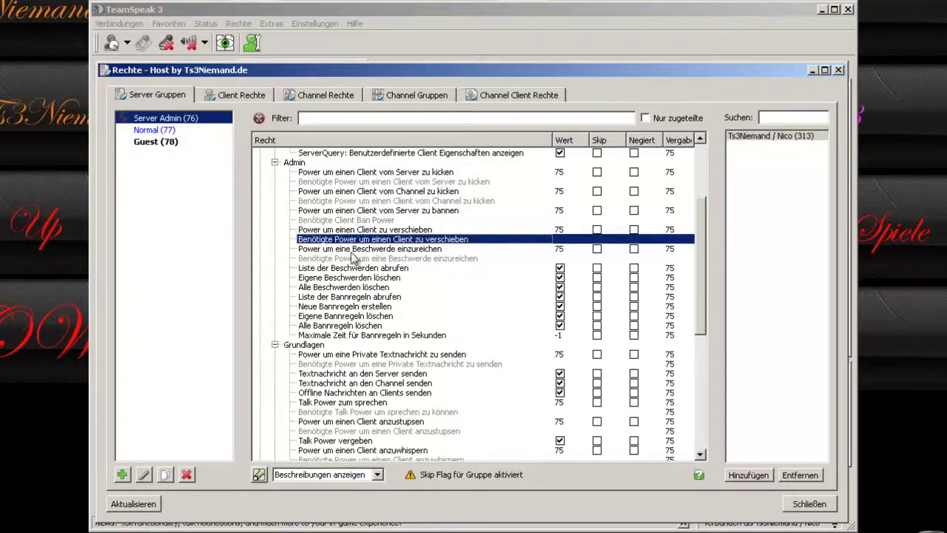
pyautogui.scroll(-3, 390, 295)
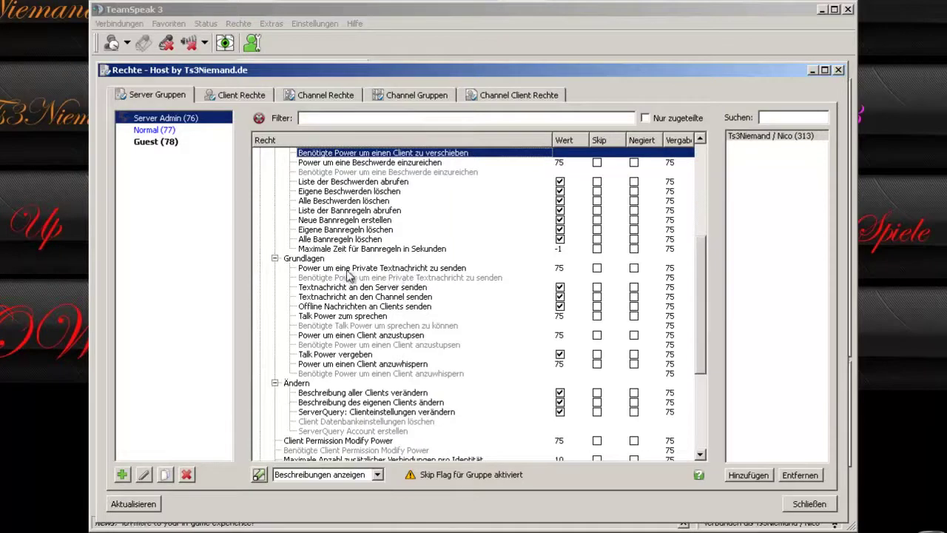
pyautogui.click(347, 269)
pyautogui.scroll(6, 300, 283)
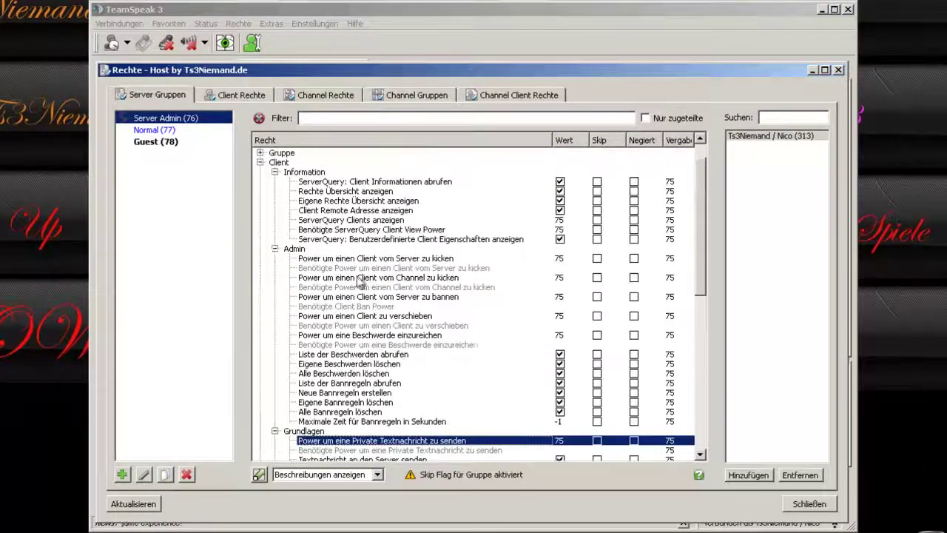
# Collapse Admin and Information, then review the server, channel, offline and private text-message permissions.
pyautogui.click(275, 249)
pyautogui.click(274, 172)
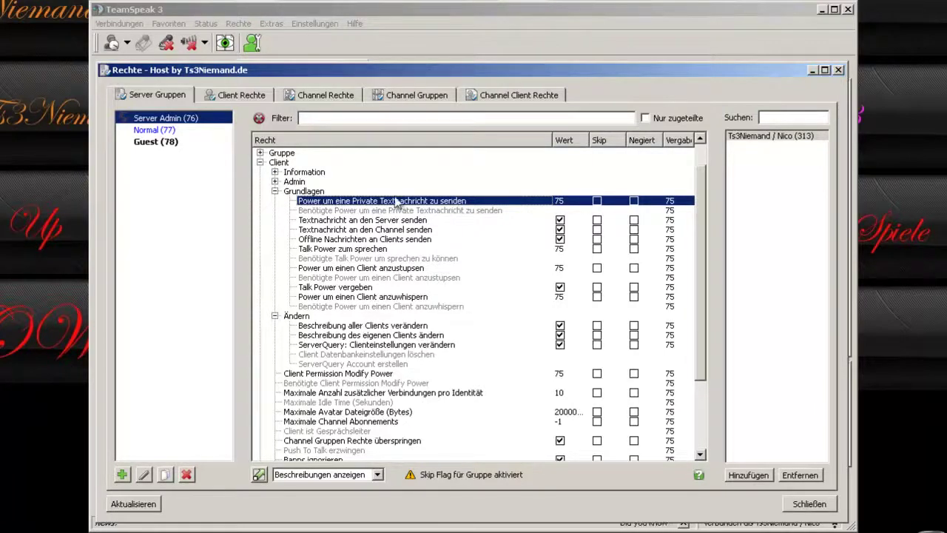
pyautogui.click(343, 221)
pyautogui.click(353, 231)
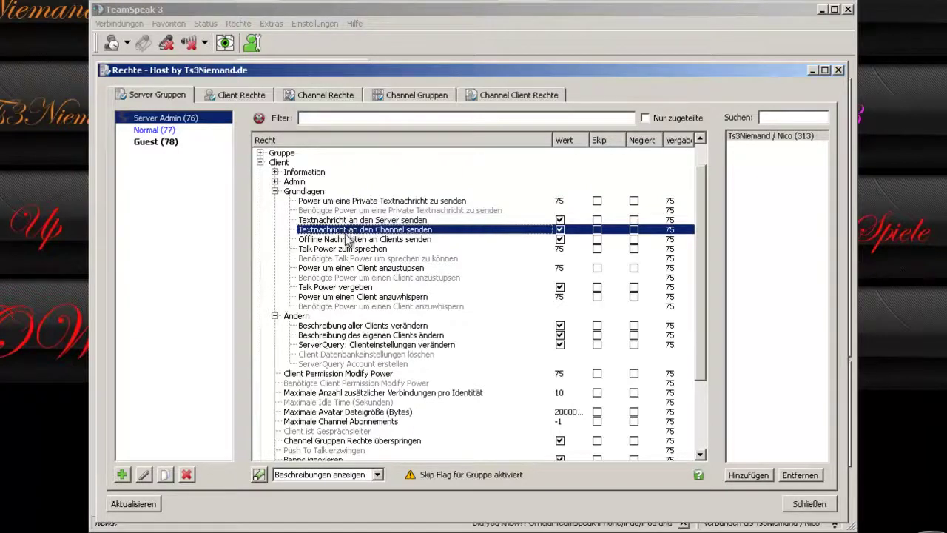
pyautogui.click(400, 239)
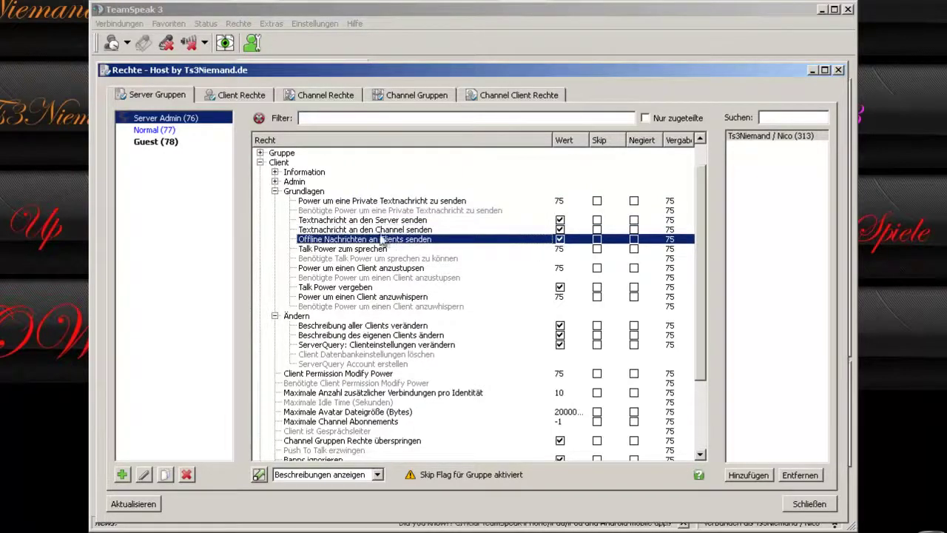
pyautogui.click(324, 202)
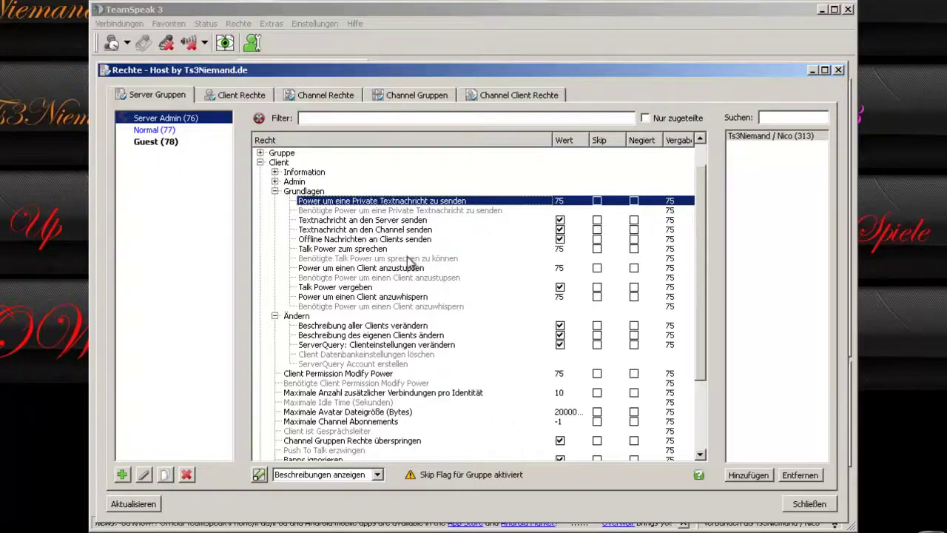
# Review the Talk Power, poke and Talk Power vergeben permissions.
pyautogui.click(368, 250)
pyautogui.click(361, 268)
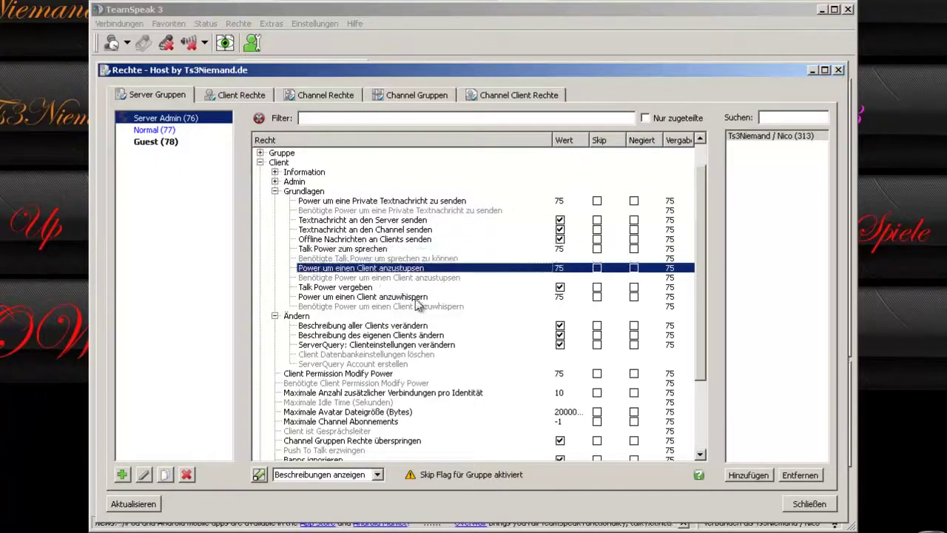
pyautogui.click(456, 289)
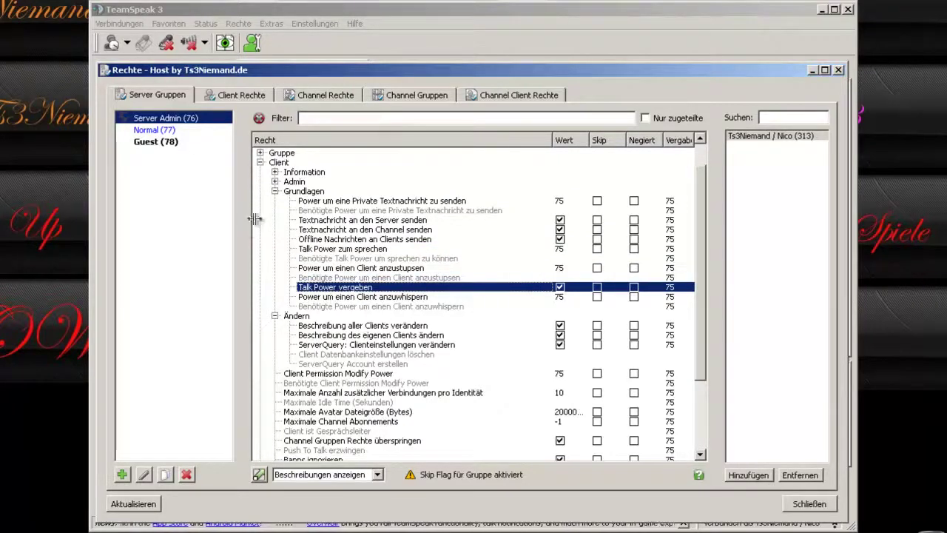
# Review the Ändern description and ServerQuery entries, ending at Client Permission Modify Power 75.
pyautogui.scroll(-2, 374, 295)
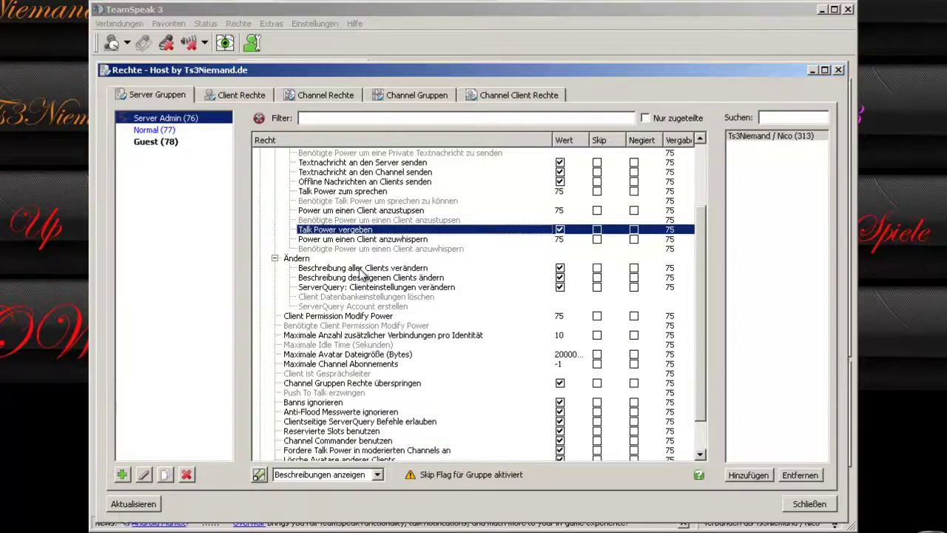
pyautogui.click(363, 268)
pyautogui.click(370, 278)
pyautogui.click(375, 289)
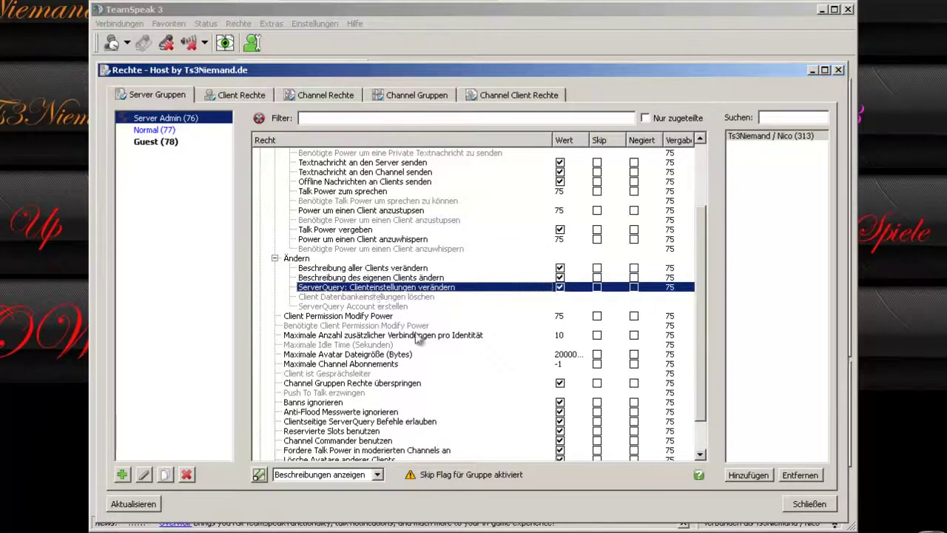
pyautogui.scroll(-2, 392, 336)
pyautogui.click(367, 230)
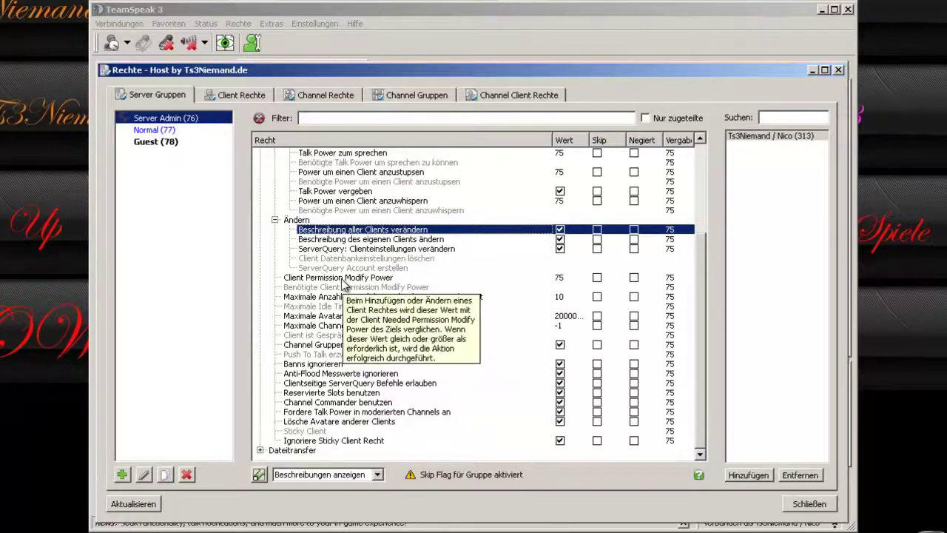
pyautogui.click(294, 280)
pyautogui.scroll(4, 562, 307)
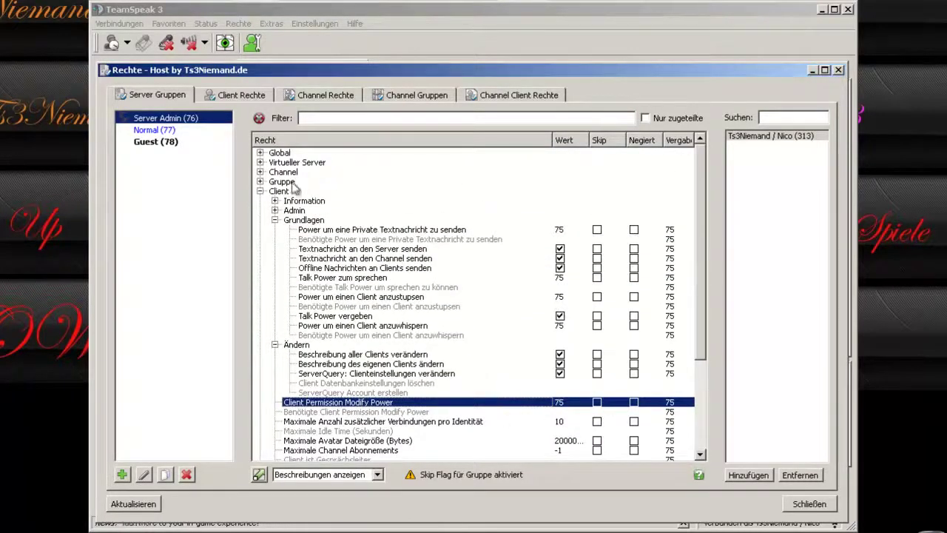
pyautogui.scroll(-3, 518, 354)
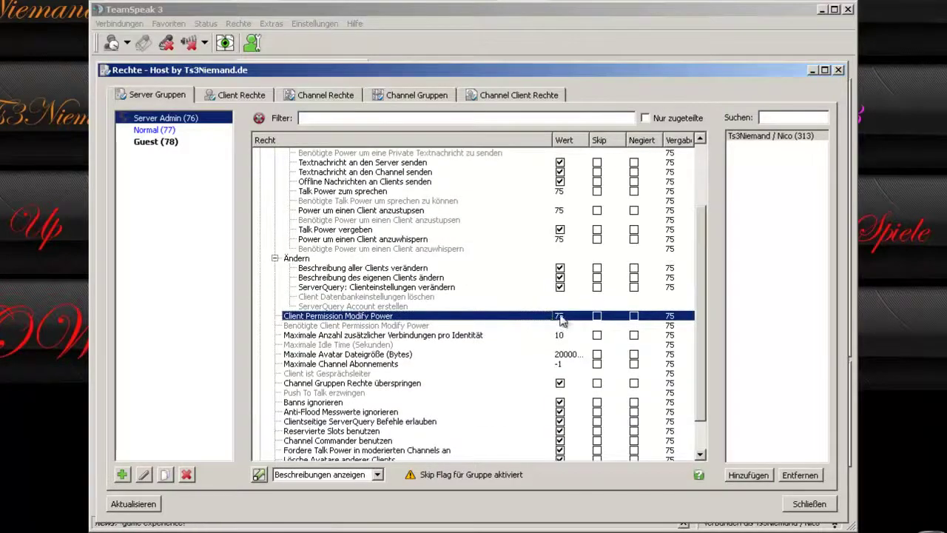
pyautogui.scroll(-1, 384, 337)
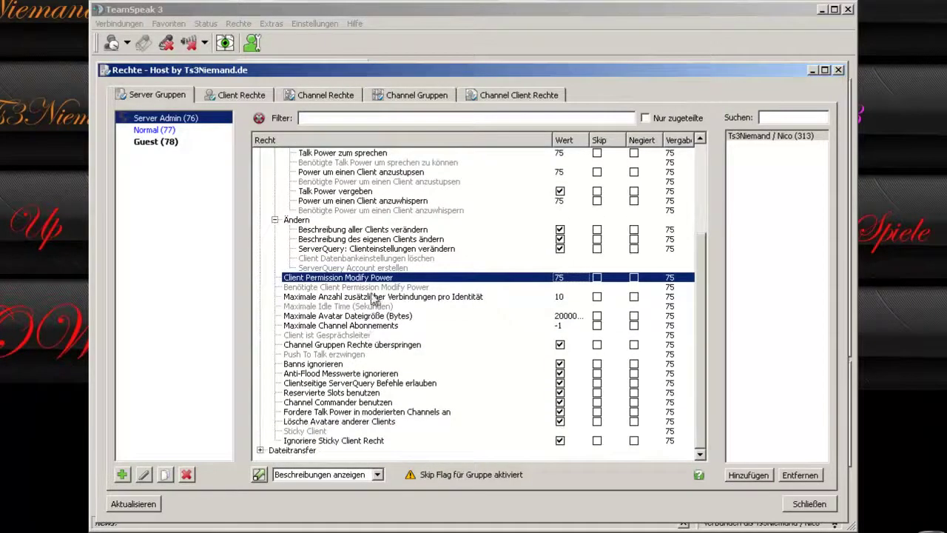
pyautogui.click(374, 298)
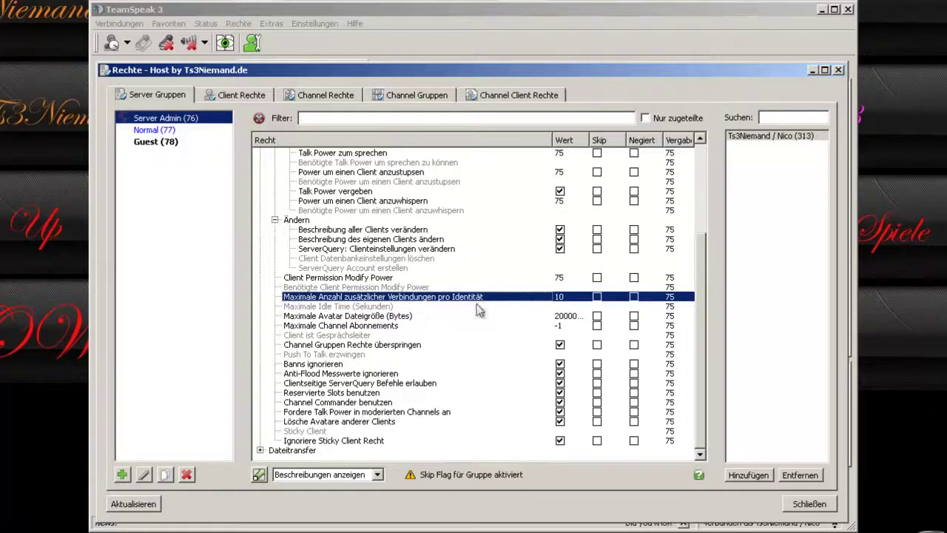
pyautogui.doubleClick(562, 300)
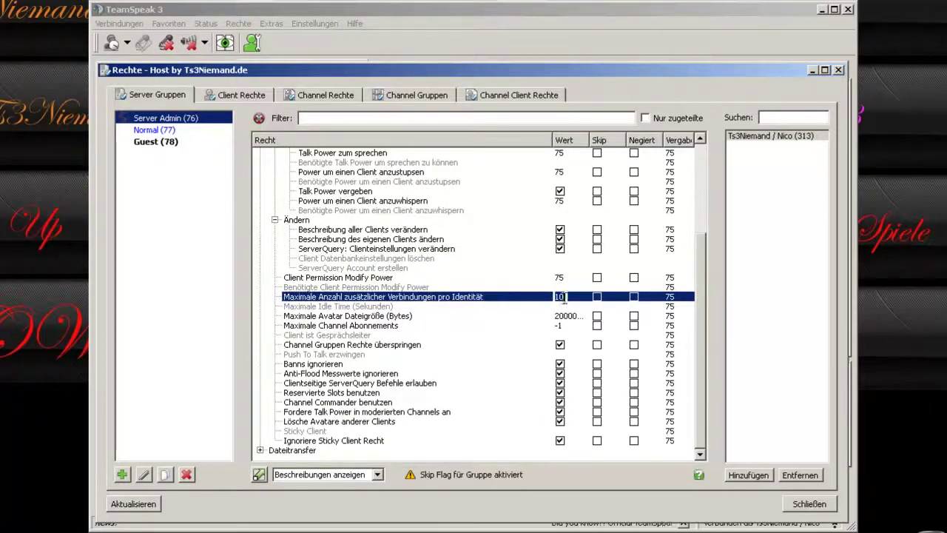
pyautogui.click(515, 299)
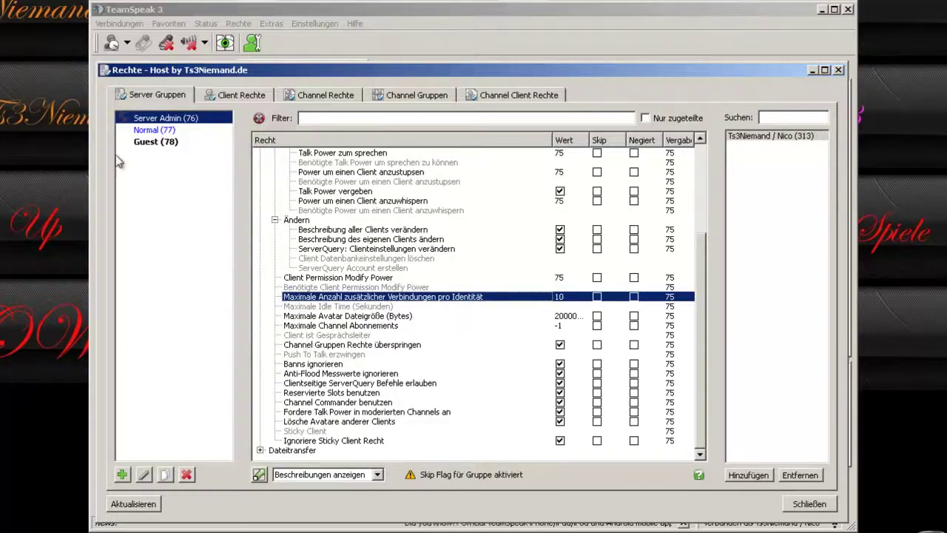
pyautogui.click(363, 318)
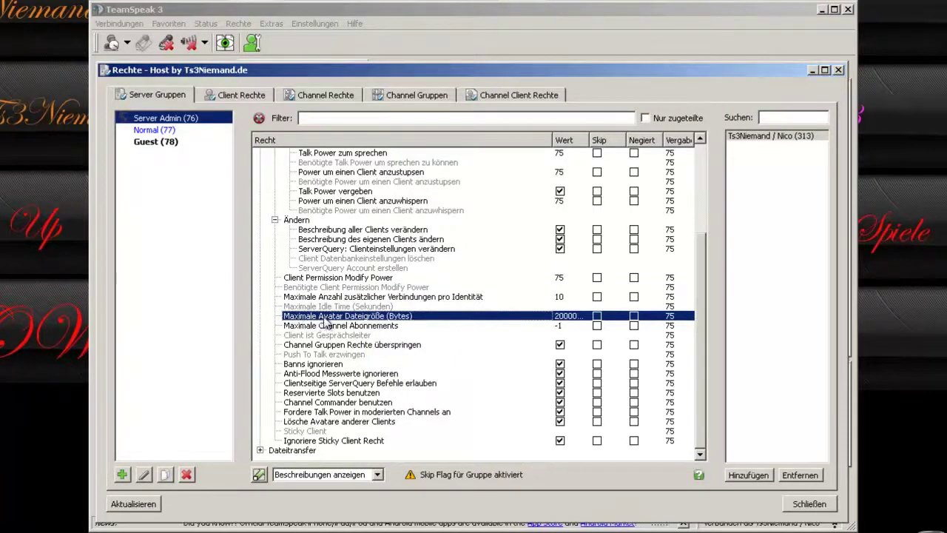
pyautogui.doubleClick(574, 318)
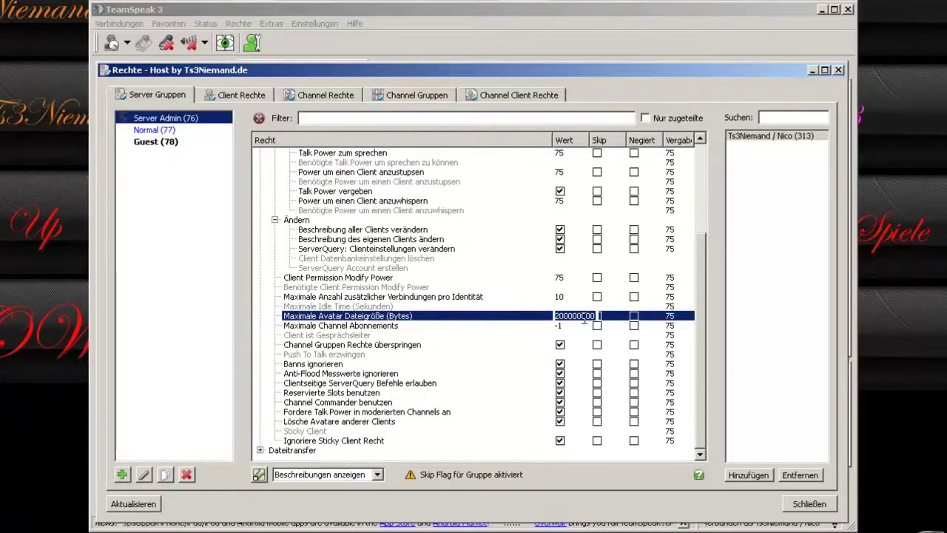
pyautogui.click(366, 327)
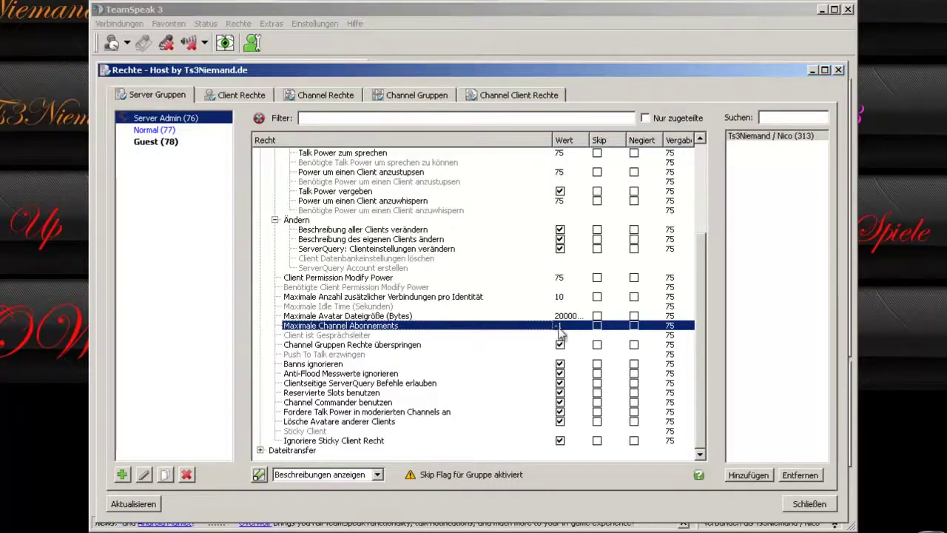
# Read tooltips for Modify Power, channel subscriptions, group-rights skip, bans, anti-flood and reserved slots.
pyautogui.click(566, 279)
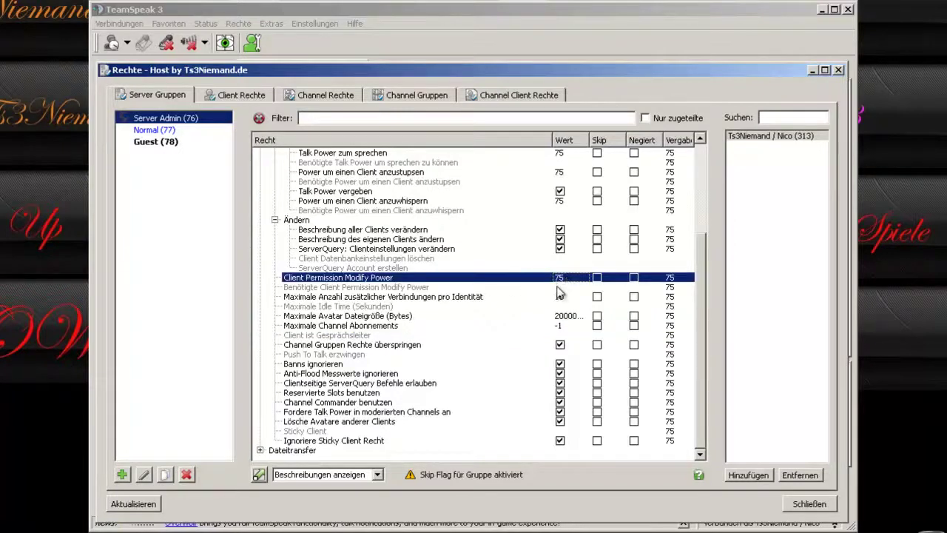
pyautogui.click(347, 318)
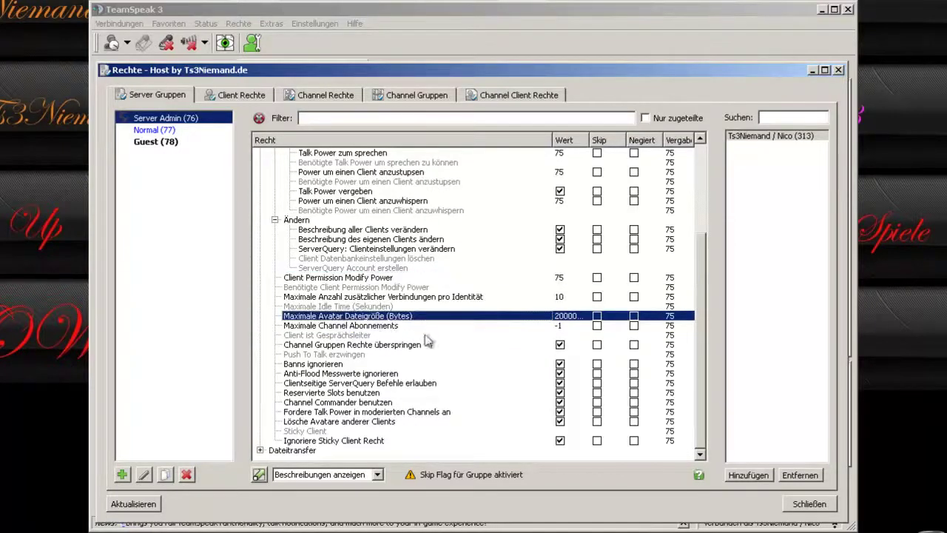
pyautogui.click(389, 329)
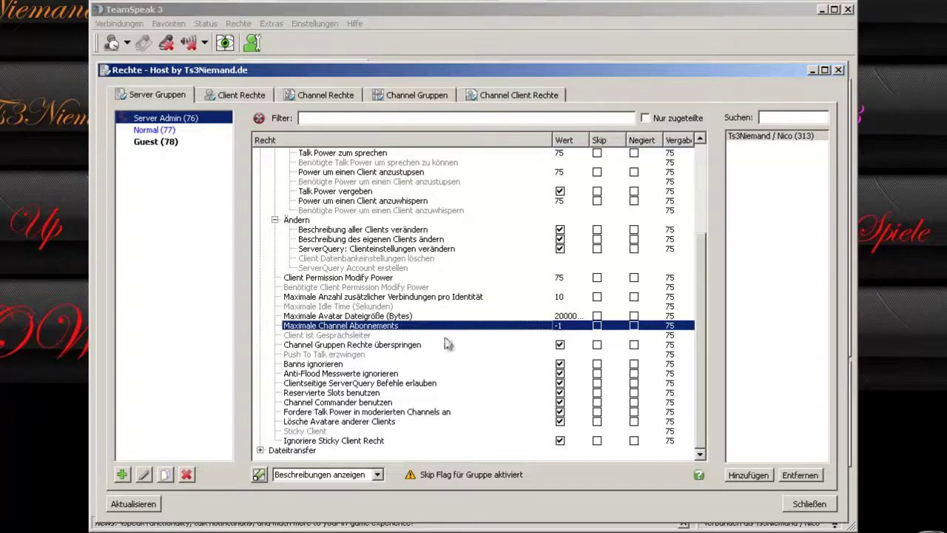
pyautogui.click(372, 345)
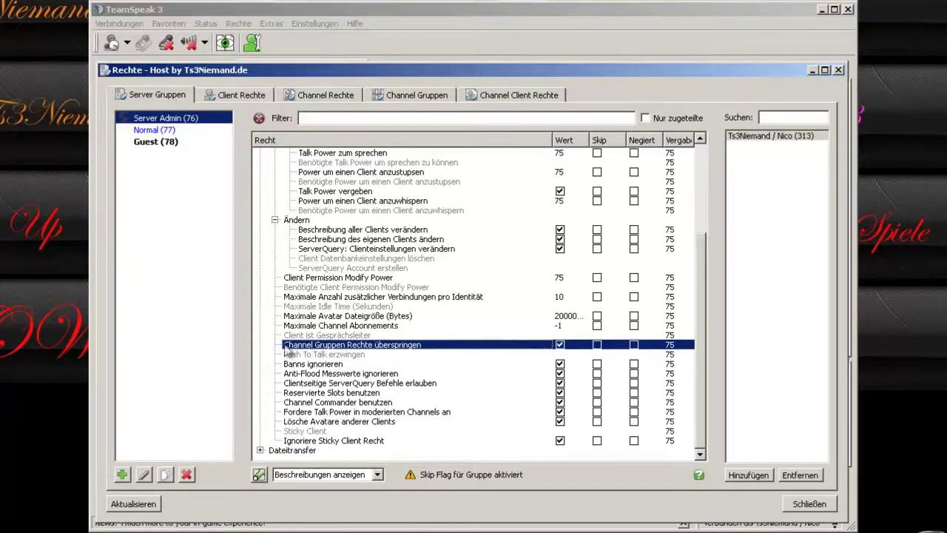
pyautogui.click(331, 364)
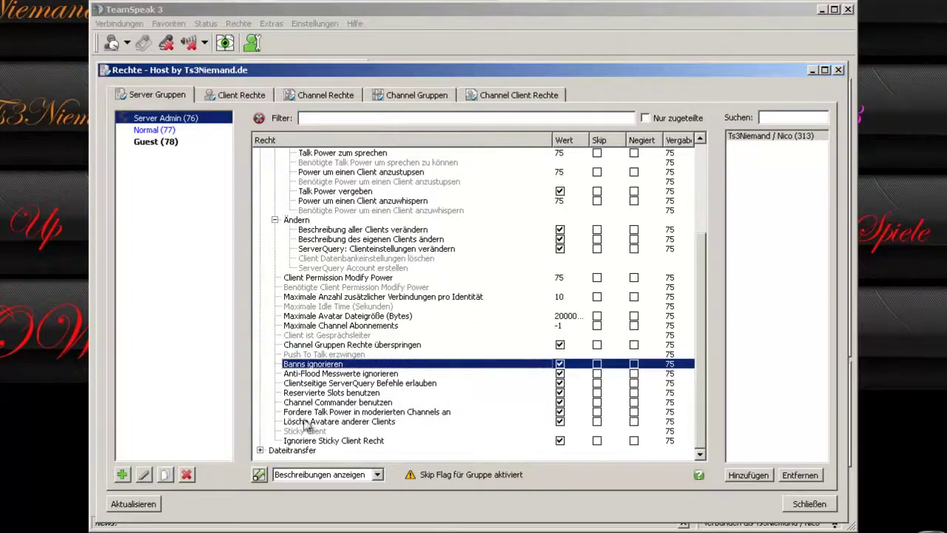
pyautogui.click(348, 375)
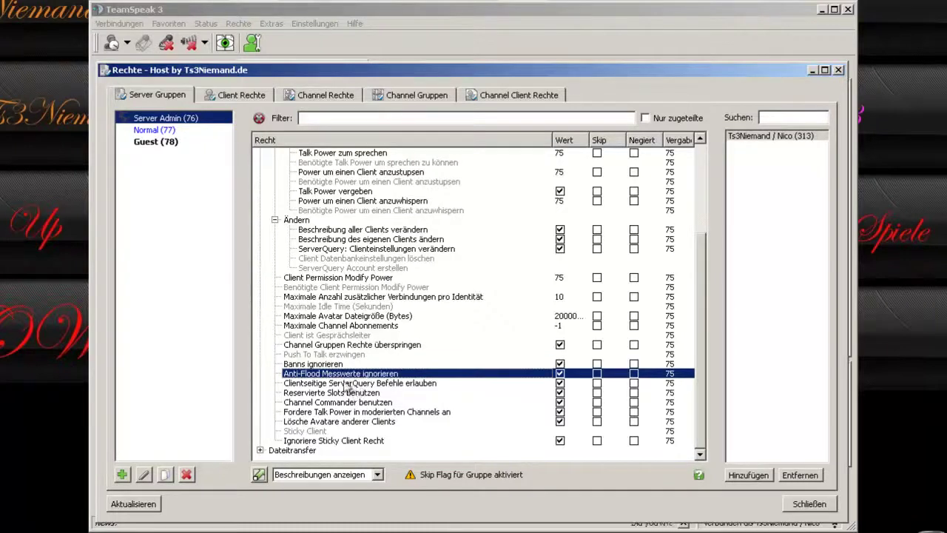
pyautogui.moveTo(306, 380)
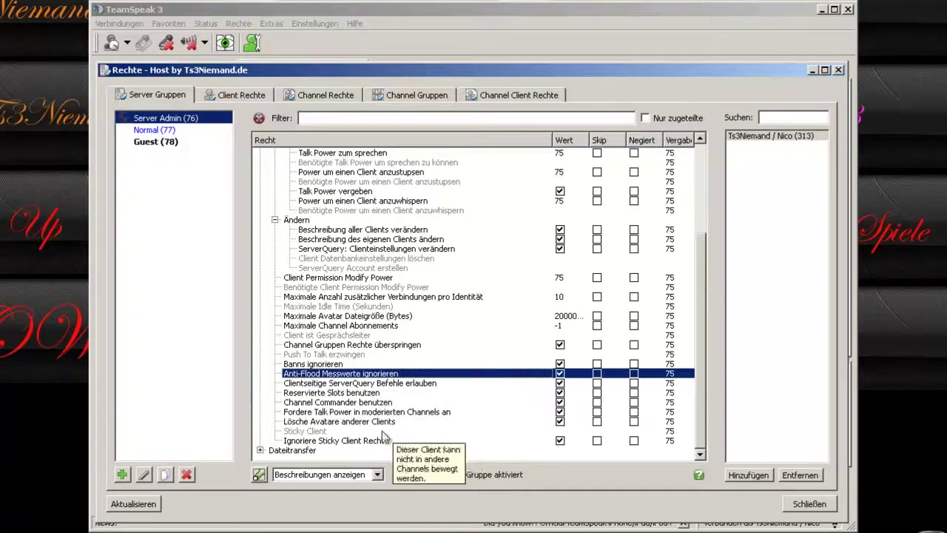
pyautogui.click(327, 393)
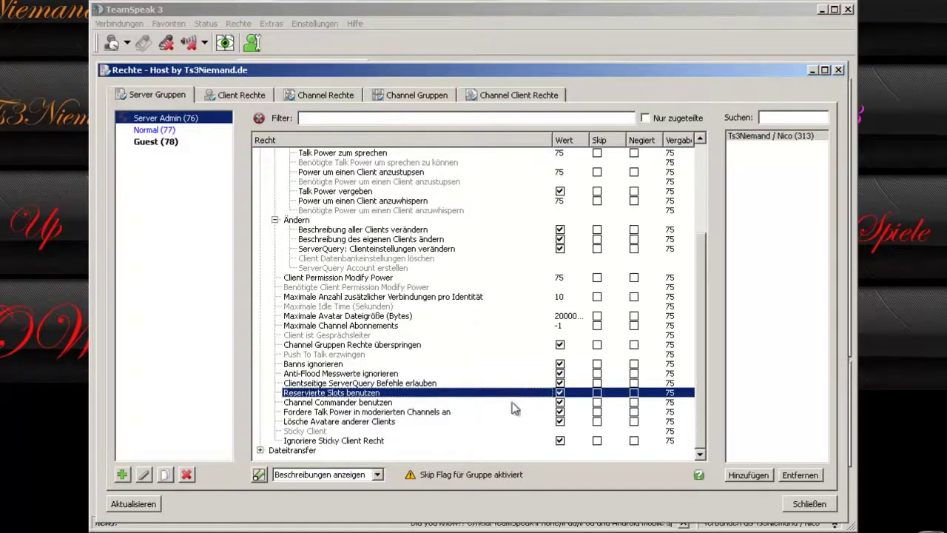
# Read the ServerQuery, Channel Commander, talk request, avatar and sticky tooltips, then collapse Ändern.
pyautogui.click(374, 384)
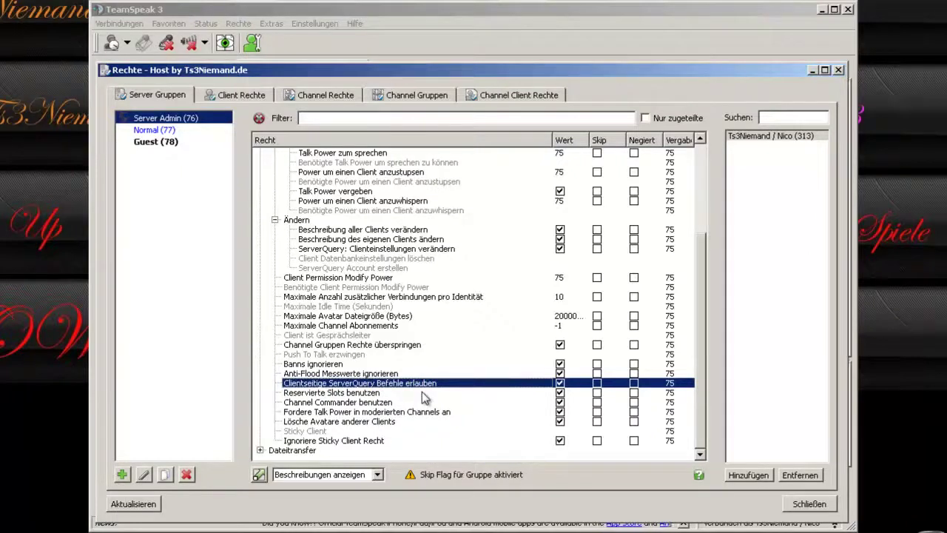
pyautogui.click(337, 403)
pyautogui.moveTo(384, 418)
pyautogui.moveTo(290, 405)
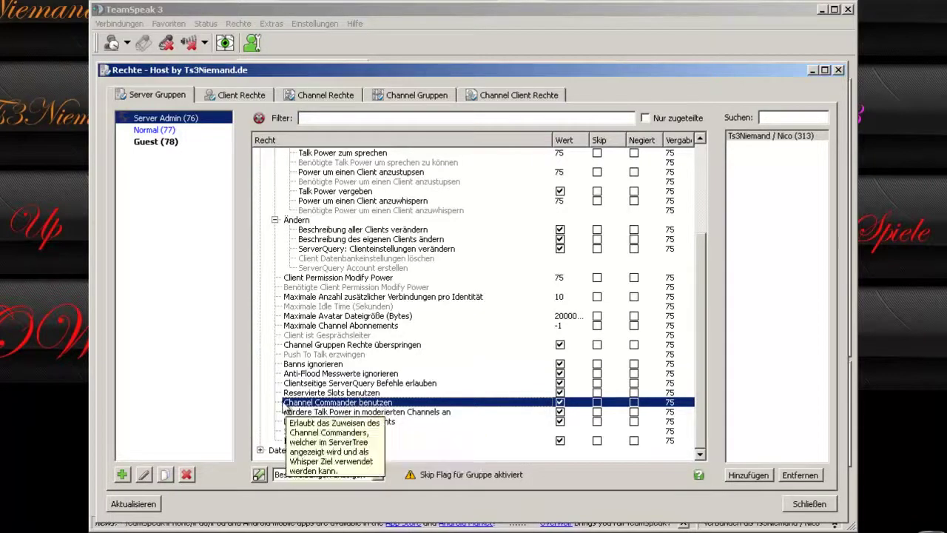
pyautogui.click(379, 412)
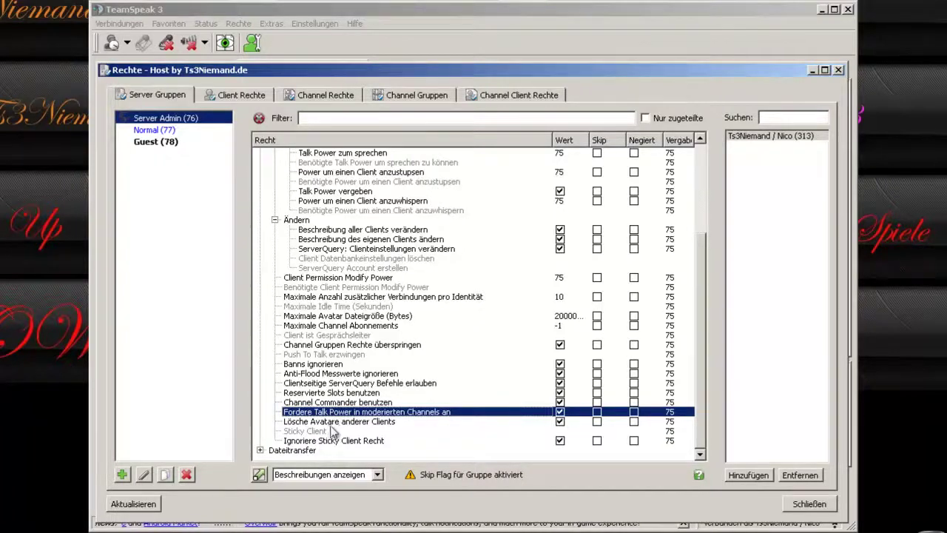
pyautogui.click(397, 421)
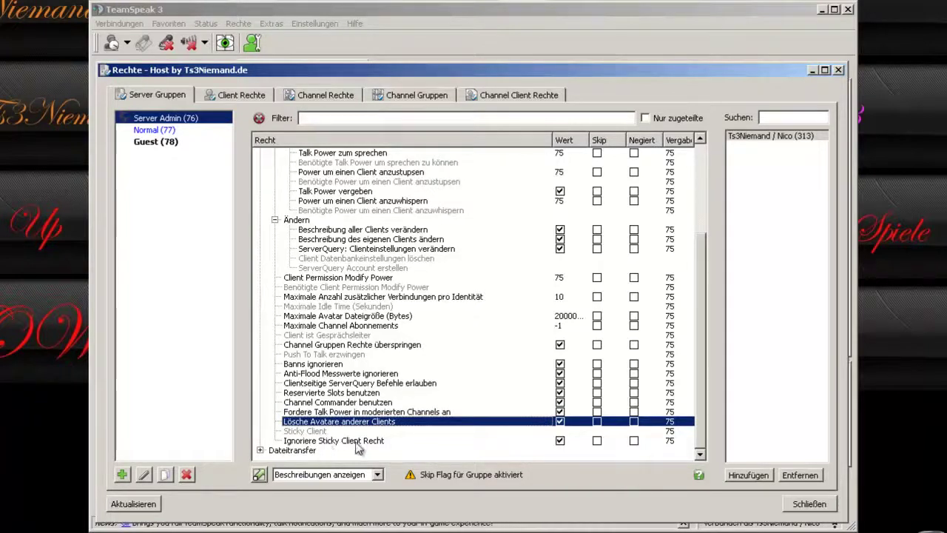
pyautogui.moveTo(357, 446)
pyautogui.click(301, 441)
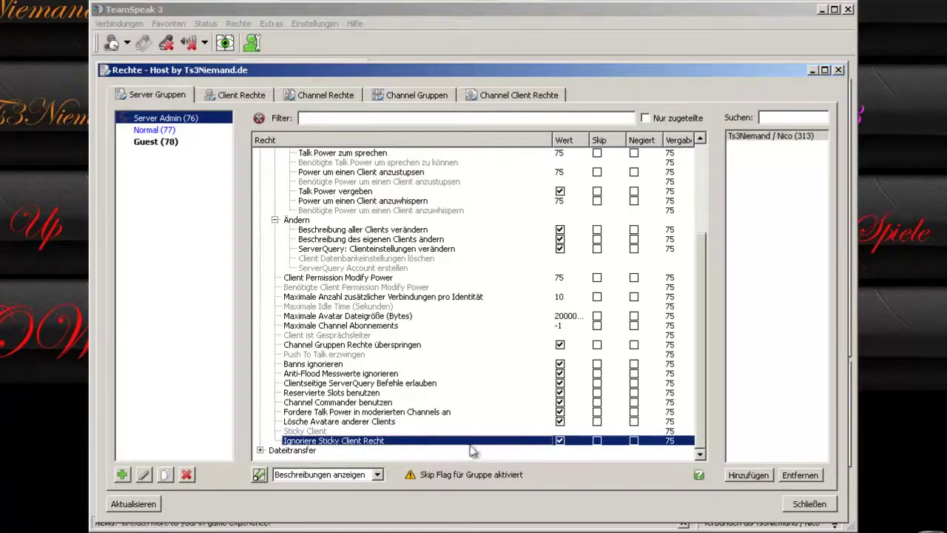
pyautogui.moveTo(361, 444)
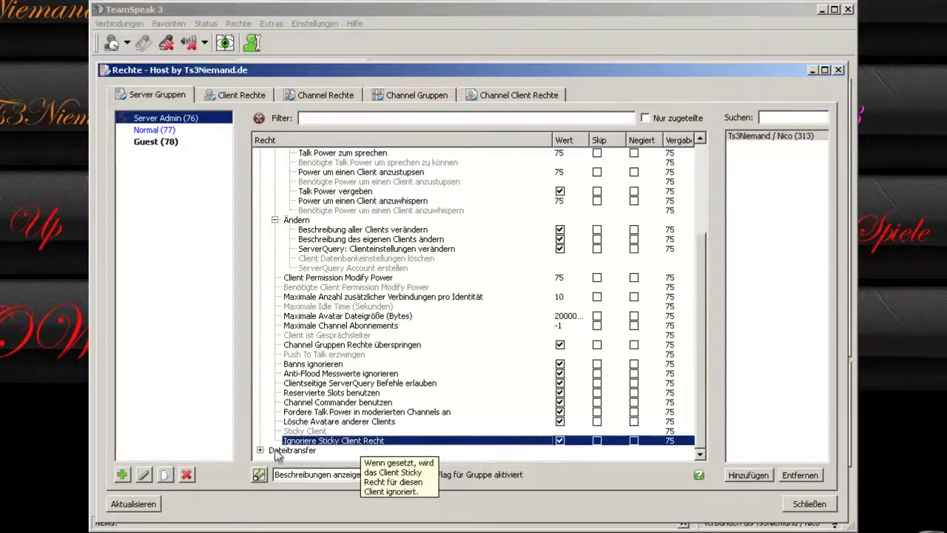
pyautogui.scroll(5, 274, 229)
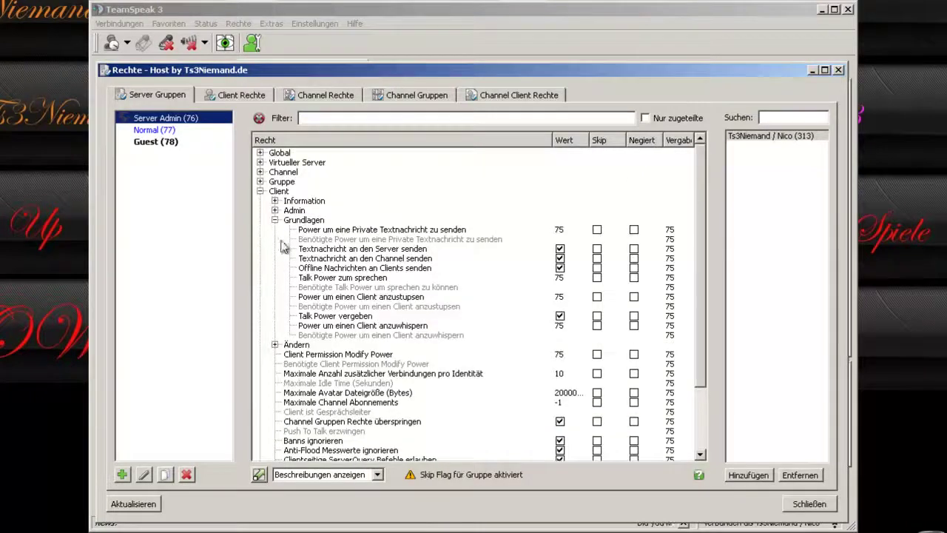
pyautogui.click(274, 220)
# Collapse Client, expand Dateitransfer, and select the per-client download and upload quota rows.
pyautogui.click(260, 191)
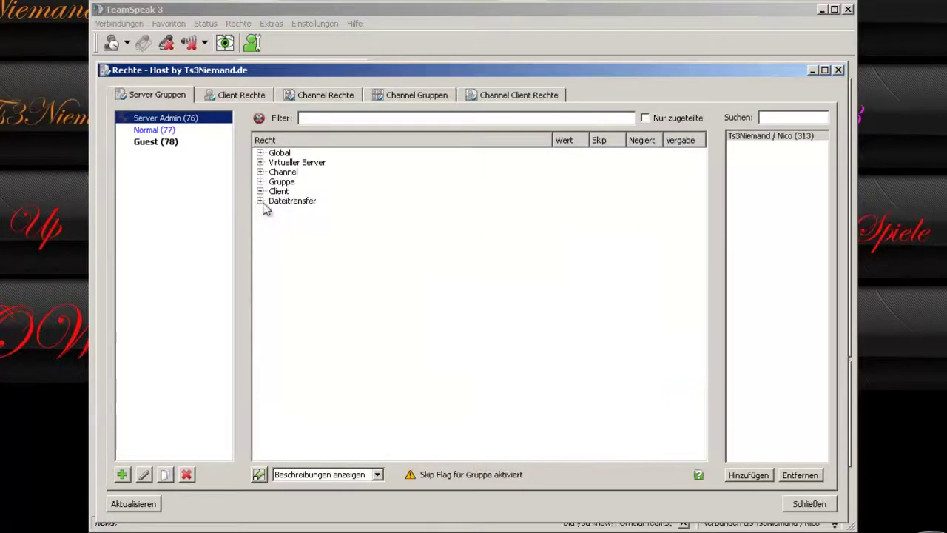
pyautogui.click(260, 200)
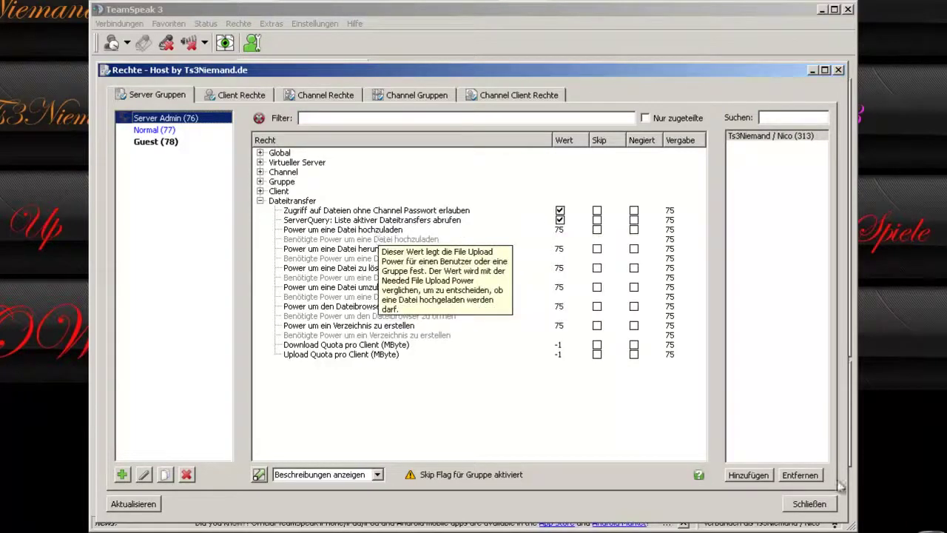
pyautogui.click(394, 345)
pyautogui.click(409, 355)
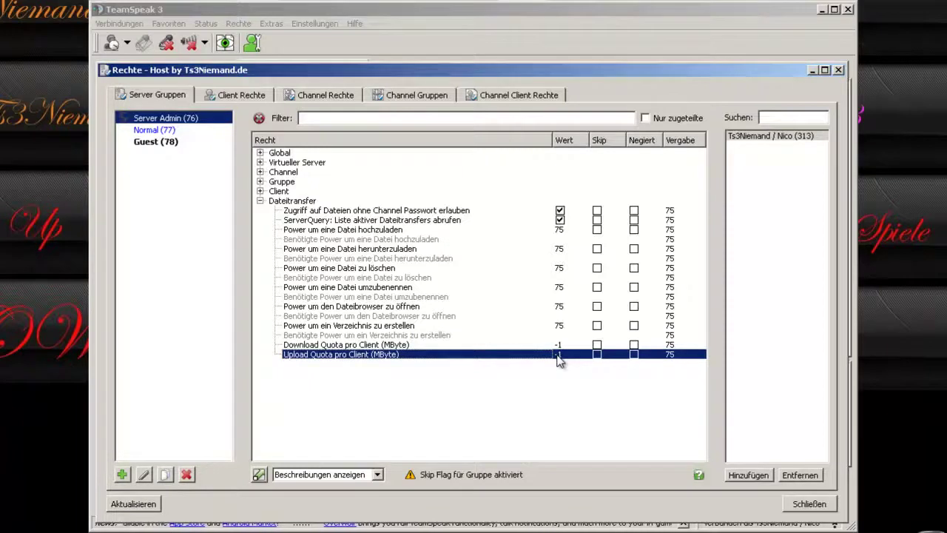
# Set both quota values to 500, then revert them to -1 (unlimited).
pyautogui.doubleClick(559, 345)
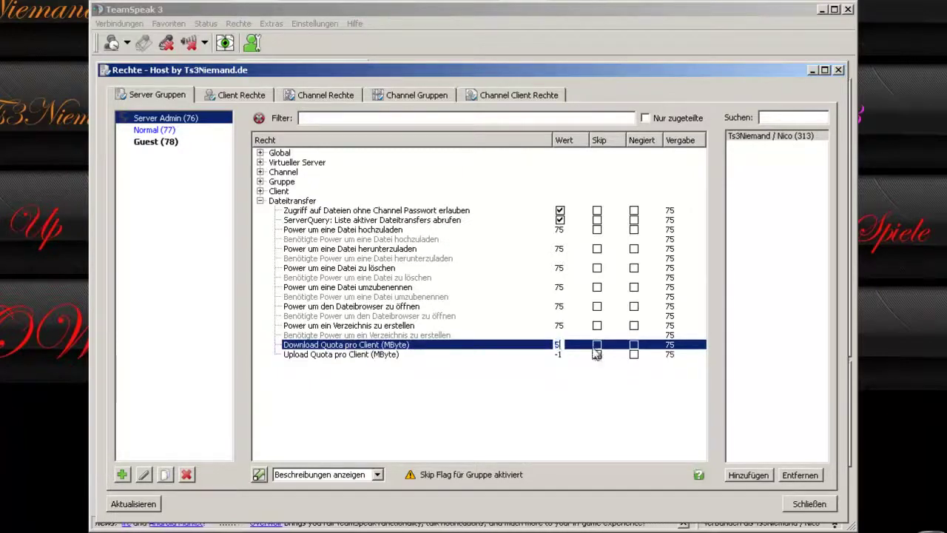
pyautogui.doubleClick(560, 355)
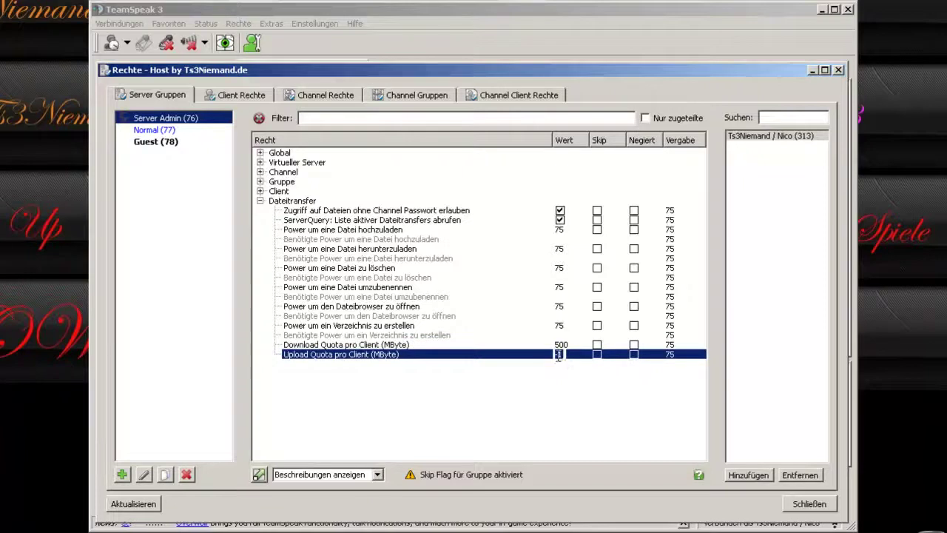
pyautogui.click(428, 345)
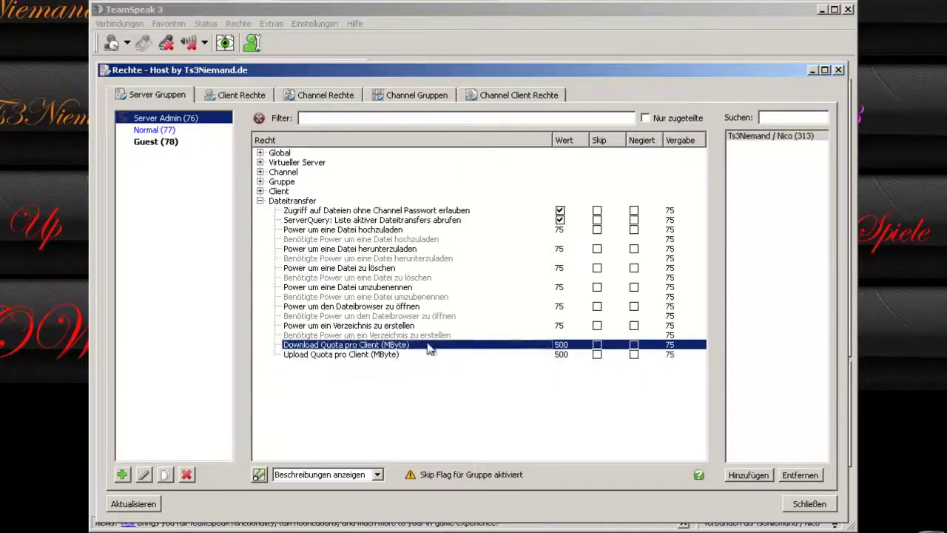
pyautogui.click(435, 355)
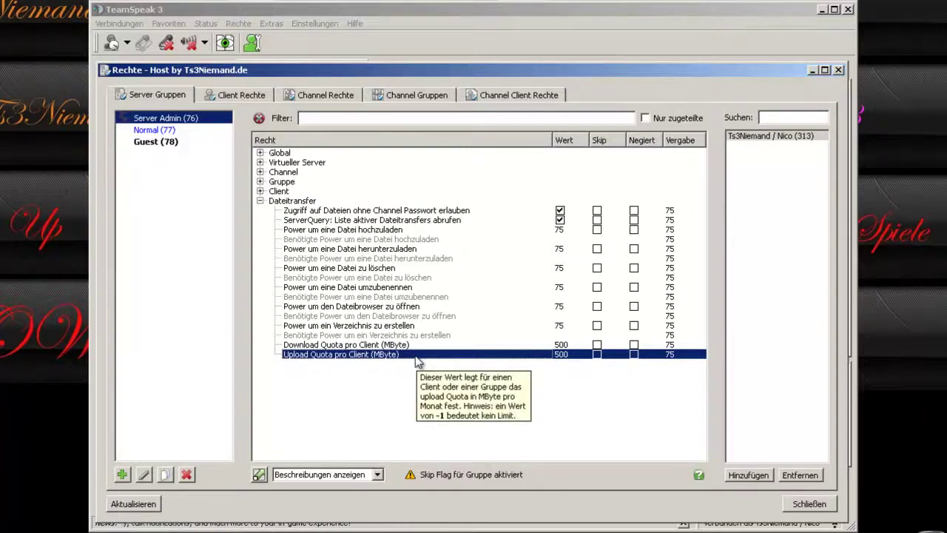
pyautogui.press('Up')
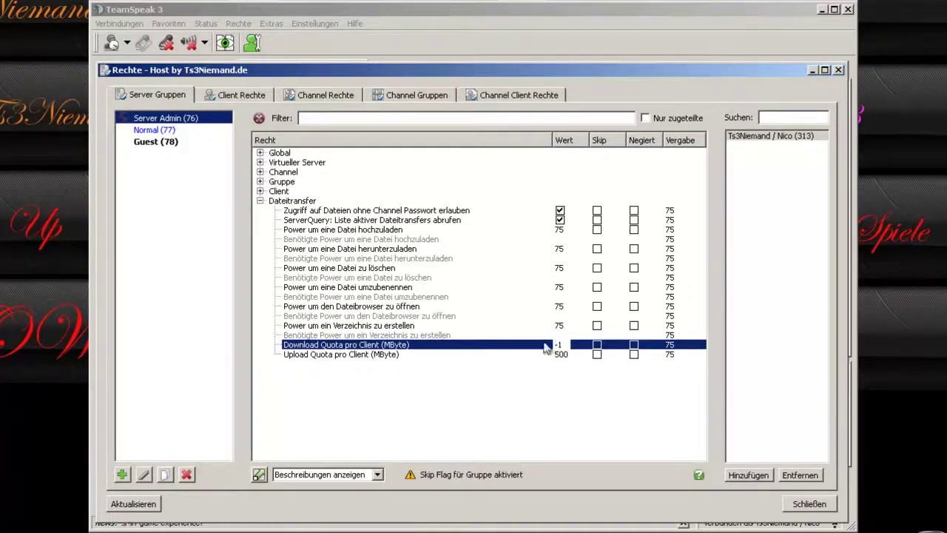
pyautogui.doubleClick(562, 355)
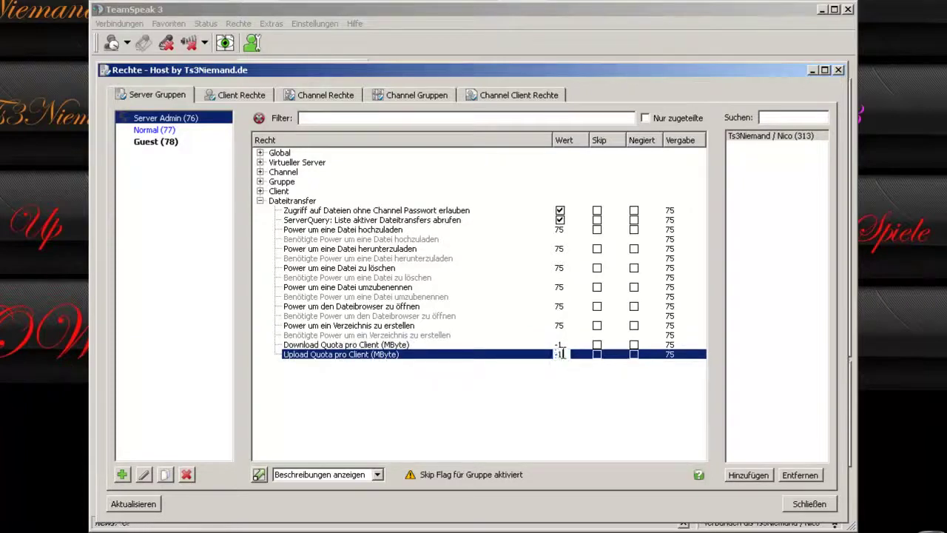
pyautogui.click(476, 330)
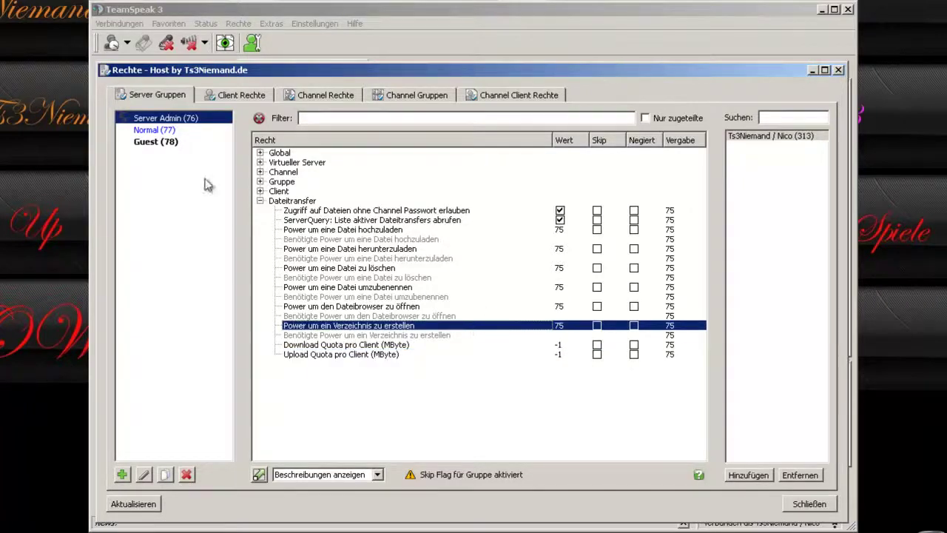
pyautogui.click(139, 132)
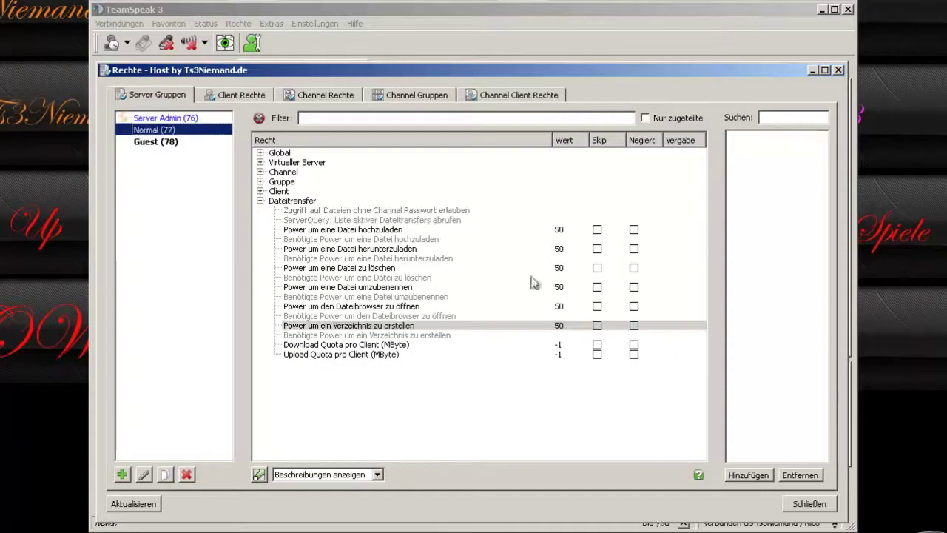
pyautogui.click(361, 231)
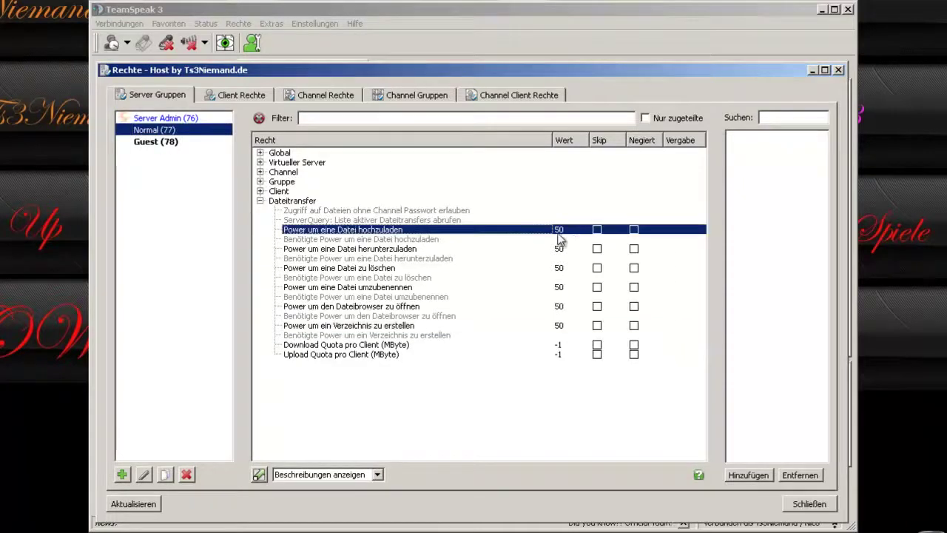
pyautogui.click(154, 142)
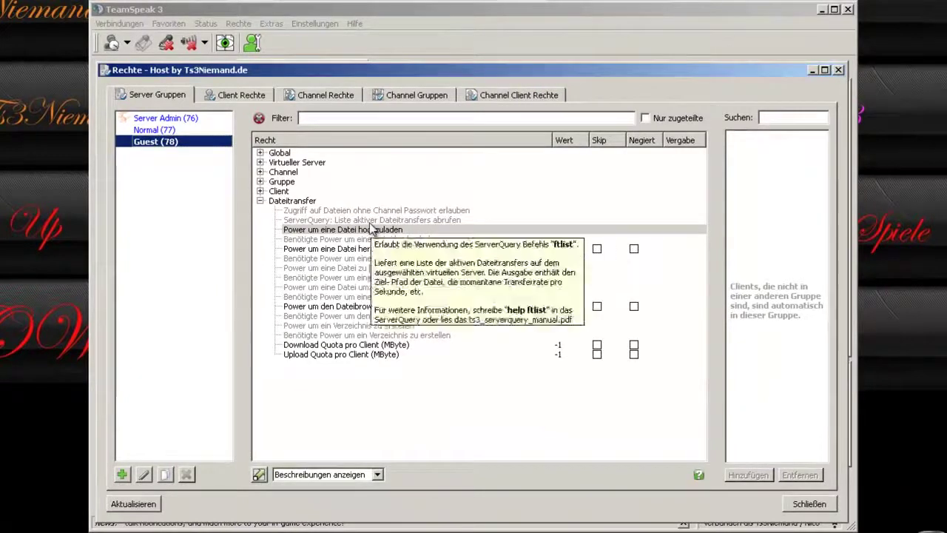
pyautogui.click(154, 129)
pyautogui.click(165, 117)
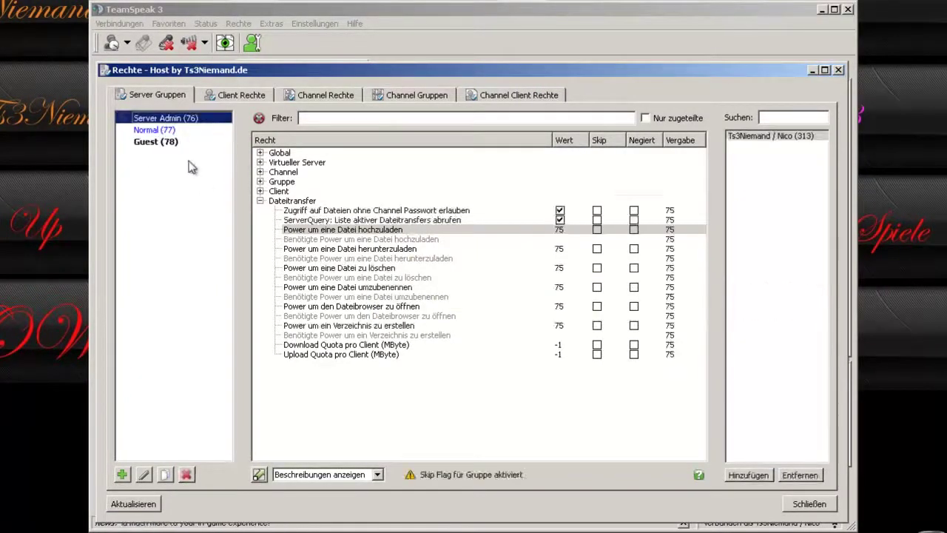
pyautogui.click(226, 95)
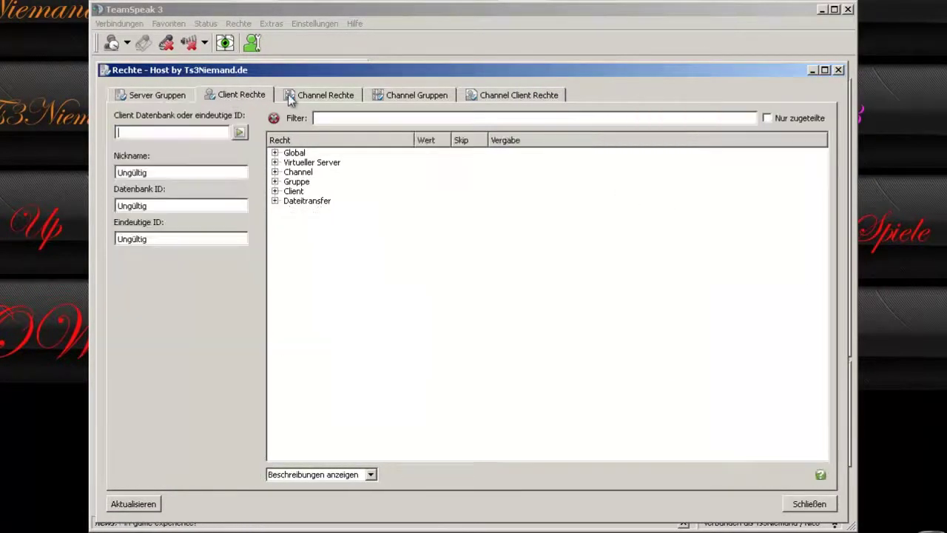
pyautogui.click(146, 96)
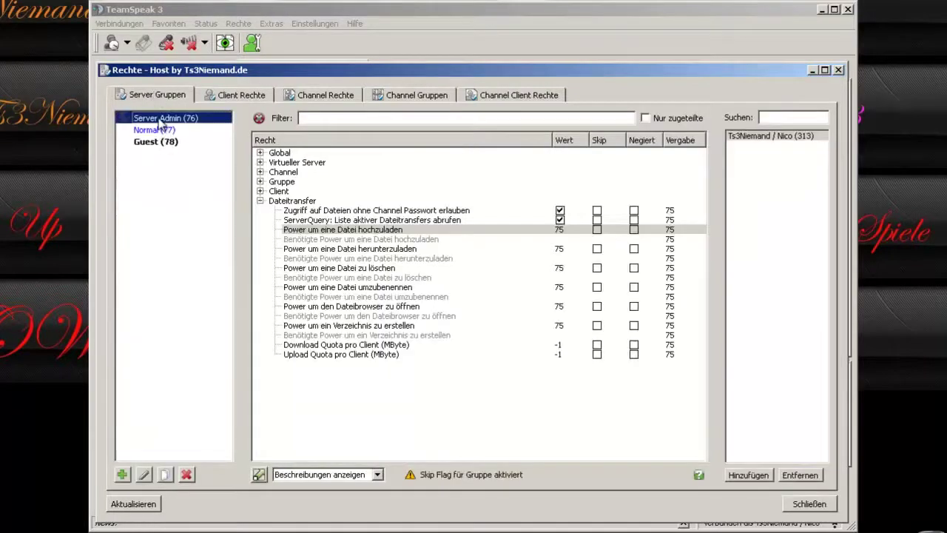
pyautogui.click(157, 141)
pyautogui.click(160, 119)
# Create a new server group named Test123 of type Normale Gruppe.
pyautogui.click(122, 474)
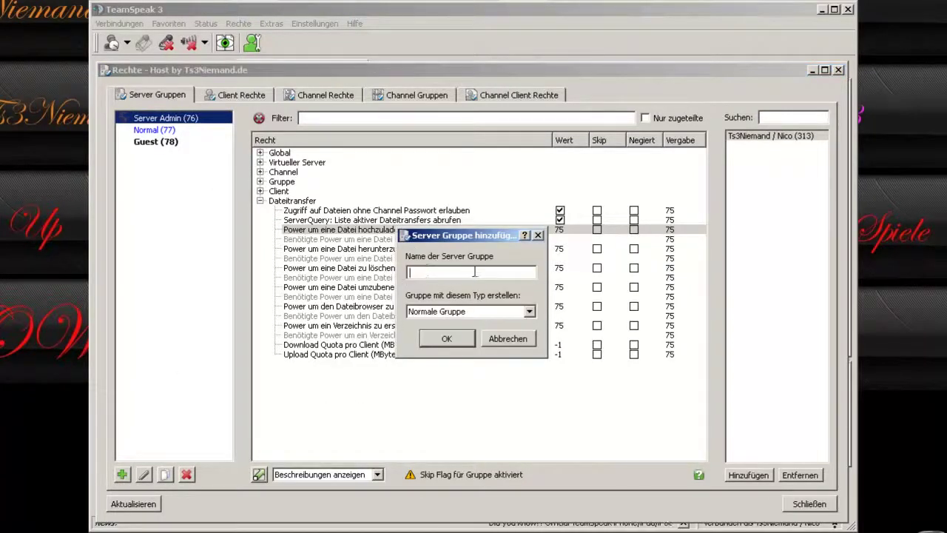
pyautogui.write('Test123')
pyautogui.click(472, 314)
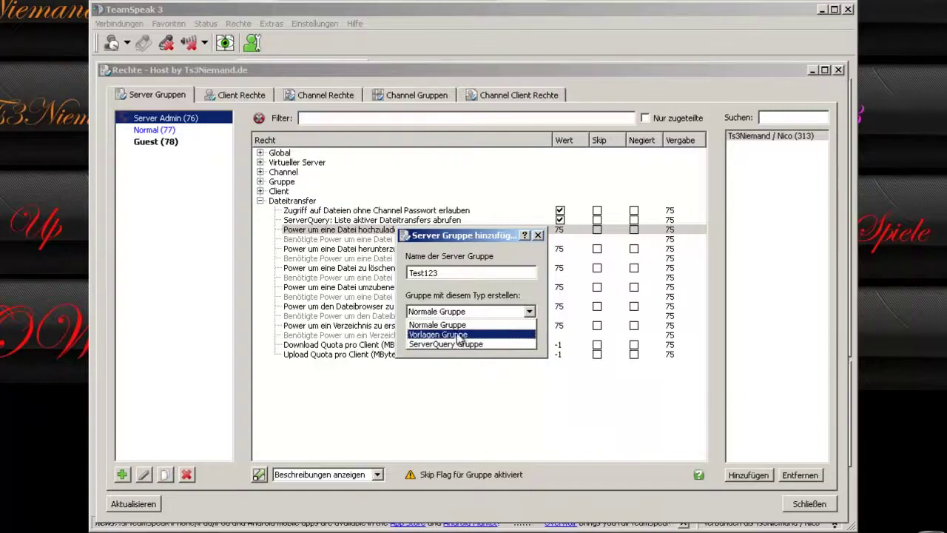
pyautogui.click(451, 325)
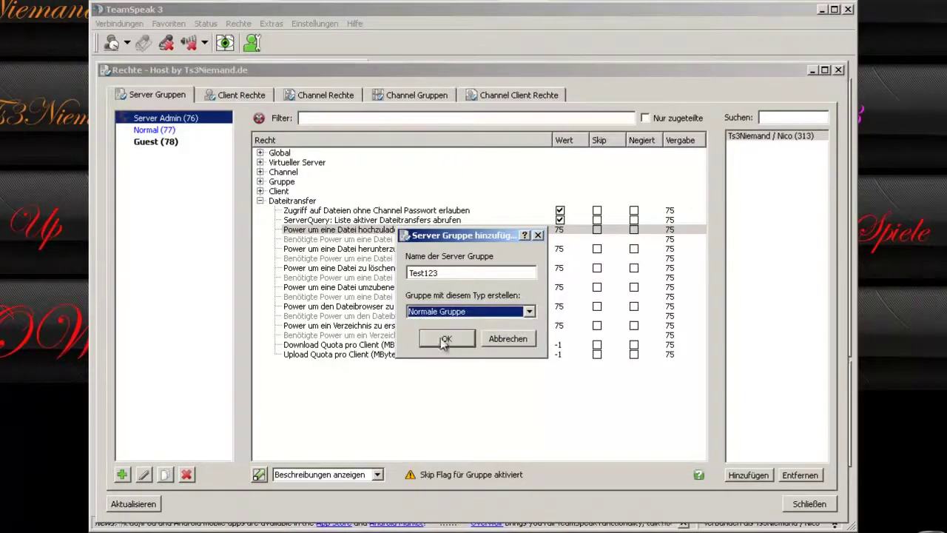
pyautogui.click(447, 339)
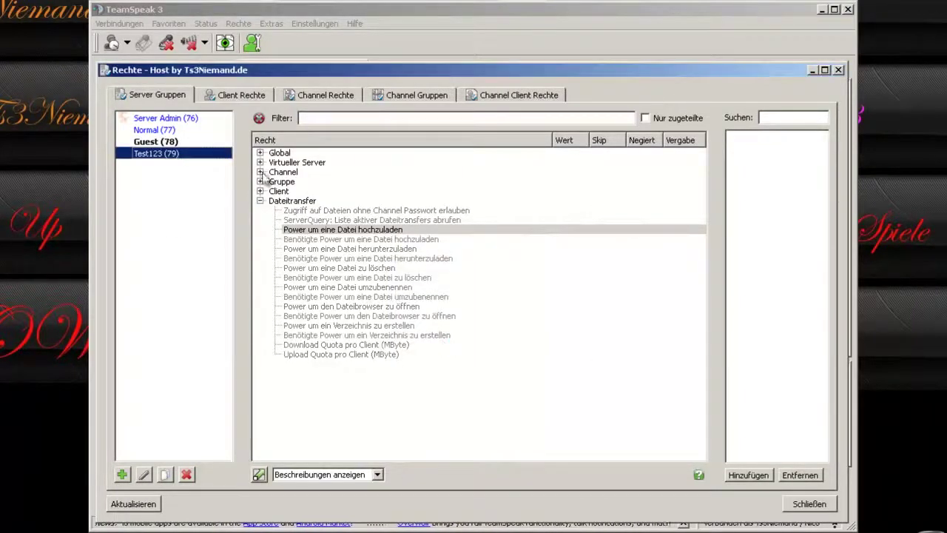
# Expand the whole permission tree and browse it, leaving Group Member Remove Power unchanged.
pyautogui.rightClick(349, 393)
pyautogui.click(386, 400)
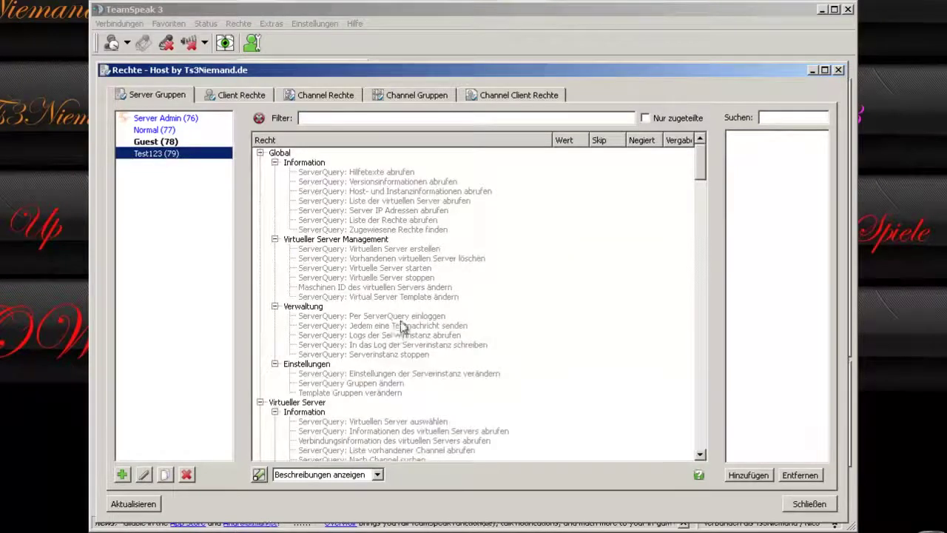
pyautogui.scroll(-4, 405, 326)
pyautogui.scroll(-15, 402, 321)
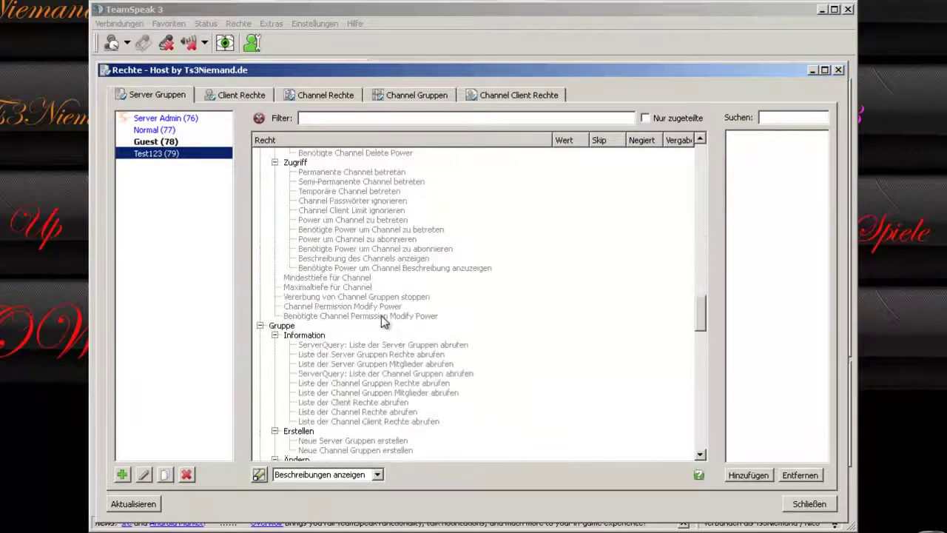
pyautogui.scroll(5, 378, 315)
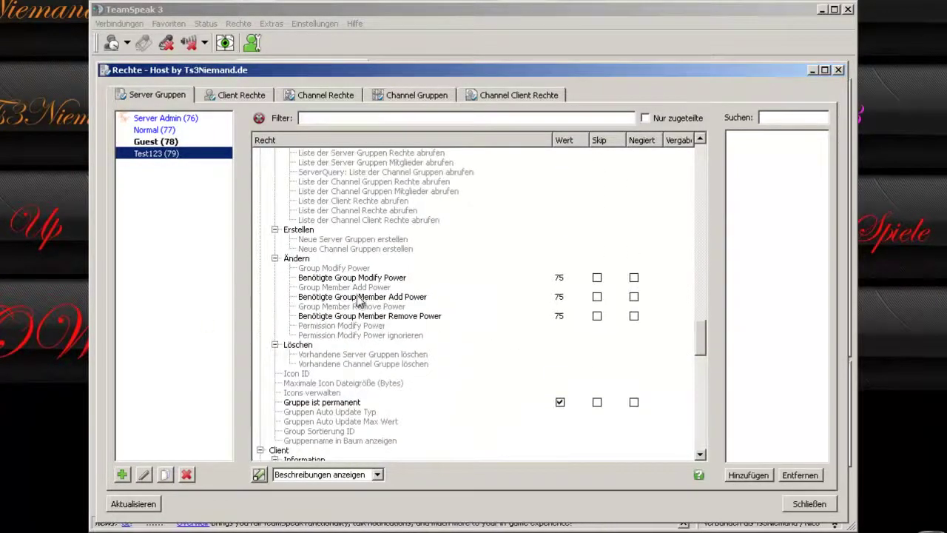
pyautogui.scroll(-20, 469, 355)
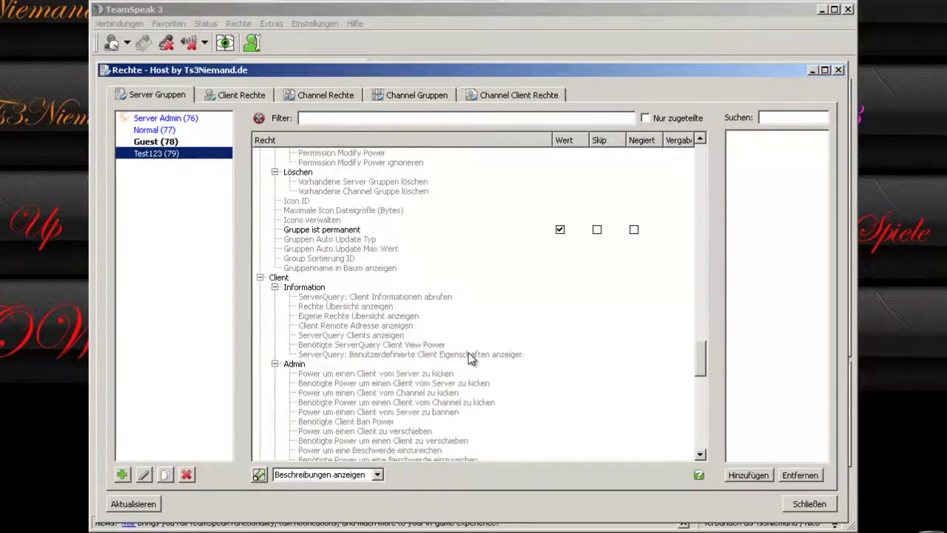
pyautogui.scroll(-2, 462, 340)
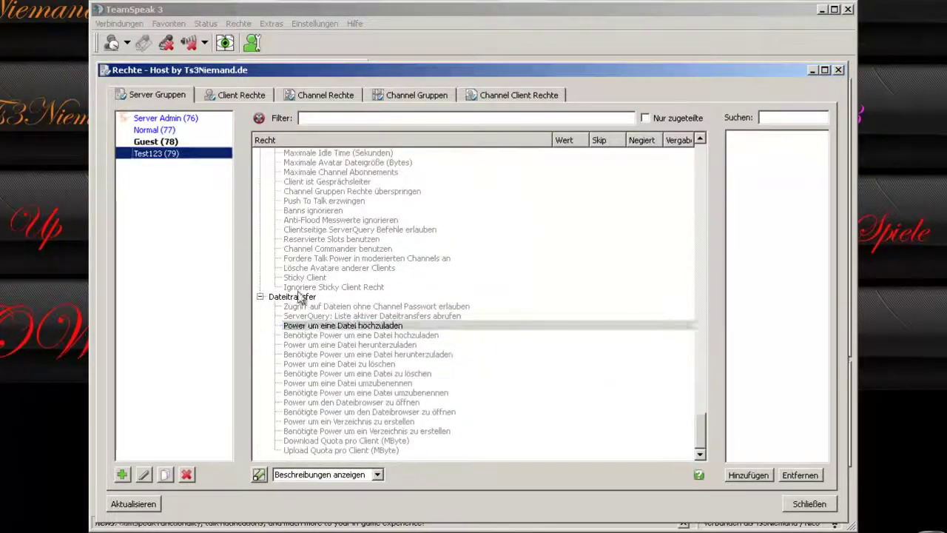
pyautogui.scroll(15, 404, 303)
pyautogui.scroll(6, 394, 302)
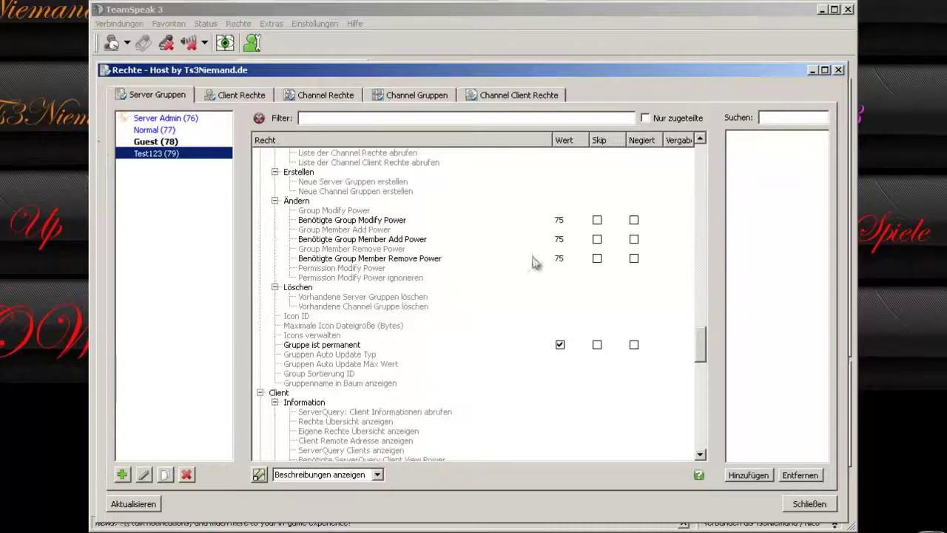
pyautogui.doubleClick(560, 259)
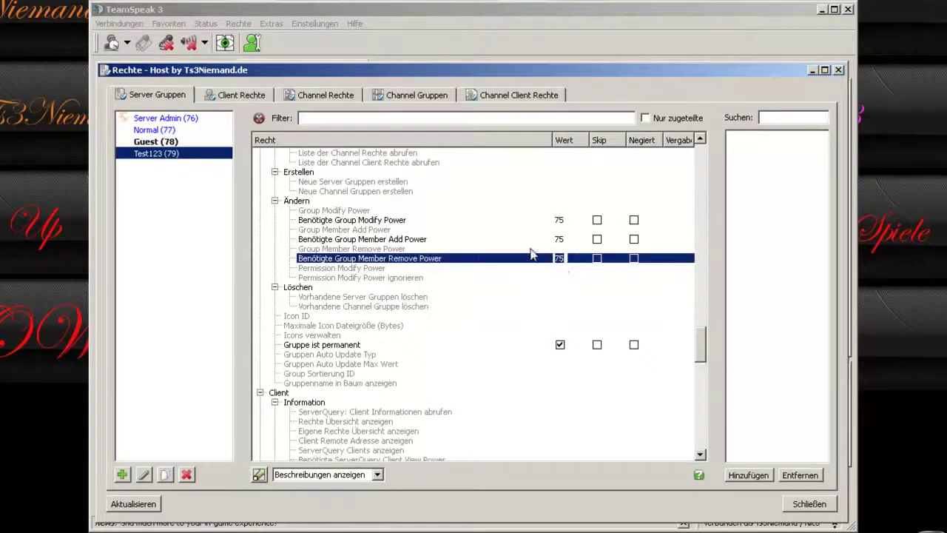
pyautogui.click(344, 248)
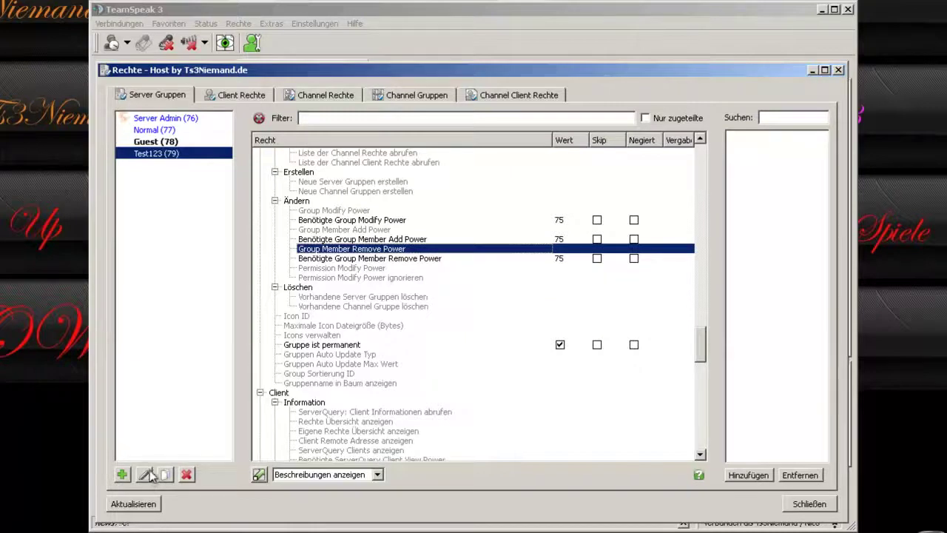
# Duplicate the Normal (77) server group.
pyautogui.rightClick(146, 130)
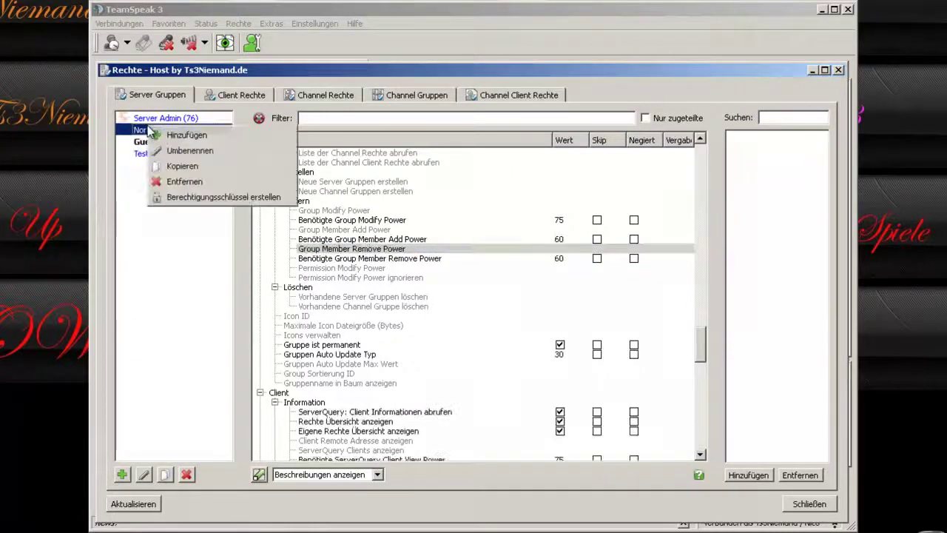
pyautogui.click(182, 166)
pyautogui.click(456, 343)
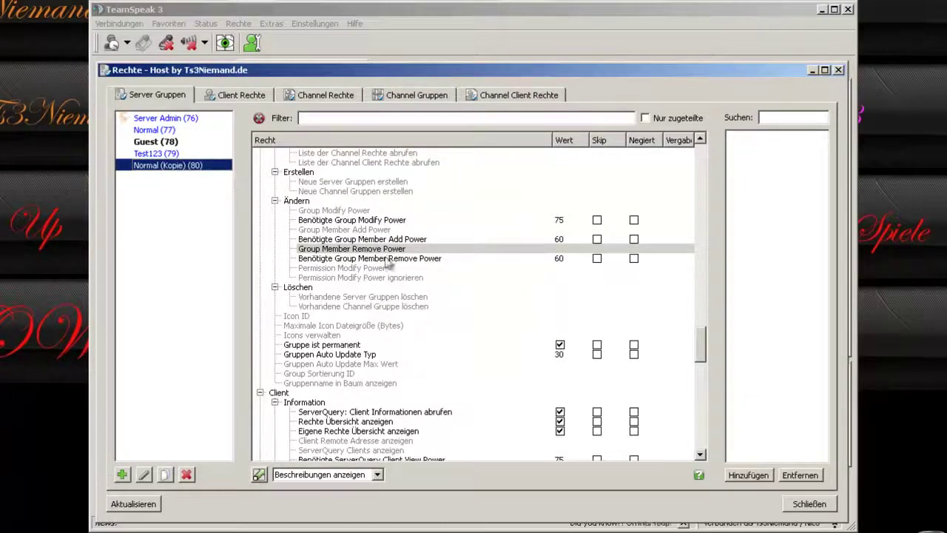
# Rename the Normal (Kopie) group to Test456.
pyautogui.rightClick(157, 169)
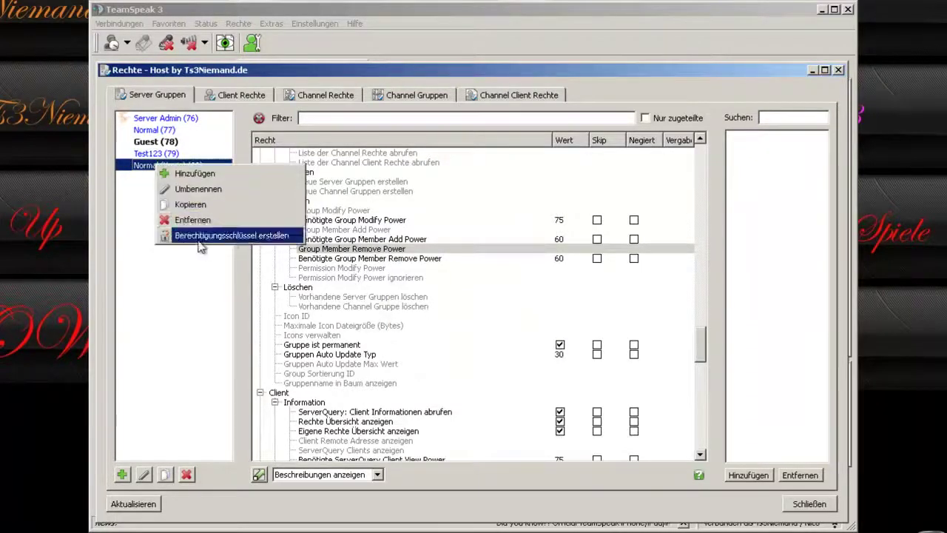
pyautogui.click(177, 191)
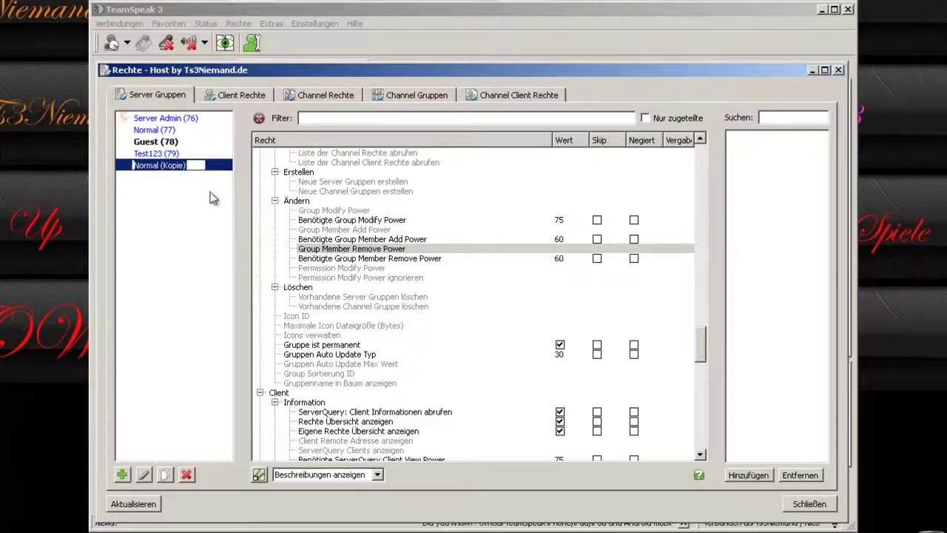
pyautogui.write('Test456')
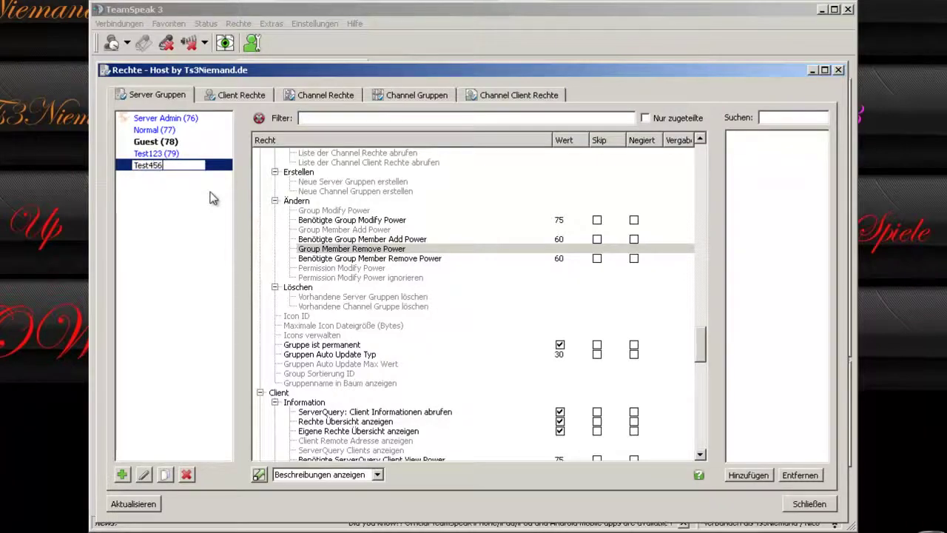
pyautogui.press('Return')
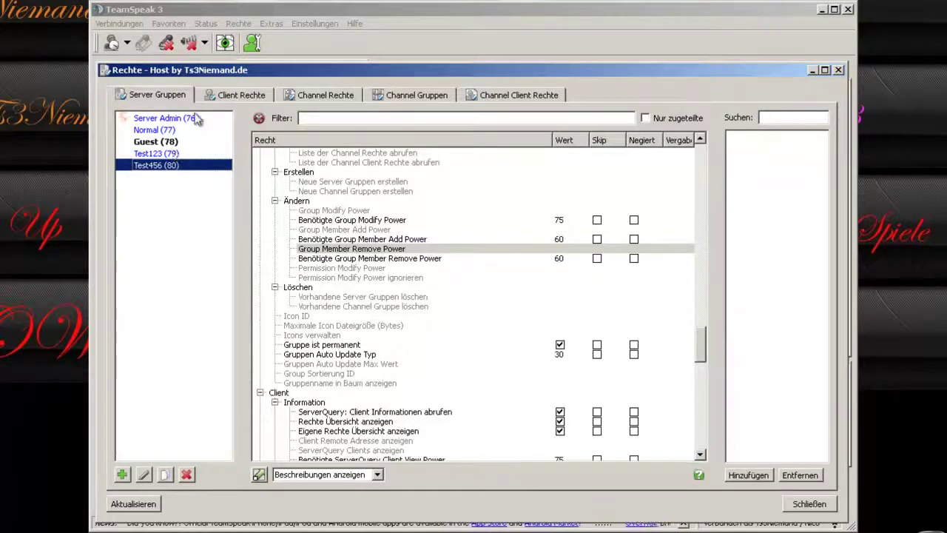
# Review the Server Admin, Normal, Test123 and Test456 server groups' permissions.
pyautogui.click(195, 120)
pyautogui.click(177, 130)
pyautogui.click(188, 119)
pyautogui.click(170, 154)
pyautogui.click(171, 164)
pyautogui.click(161, 120)
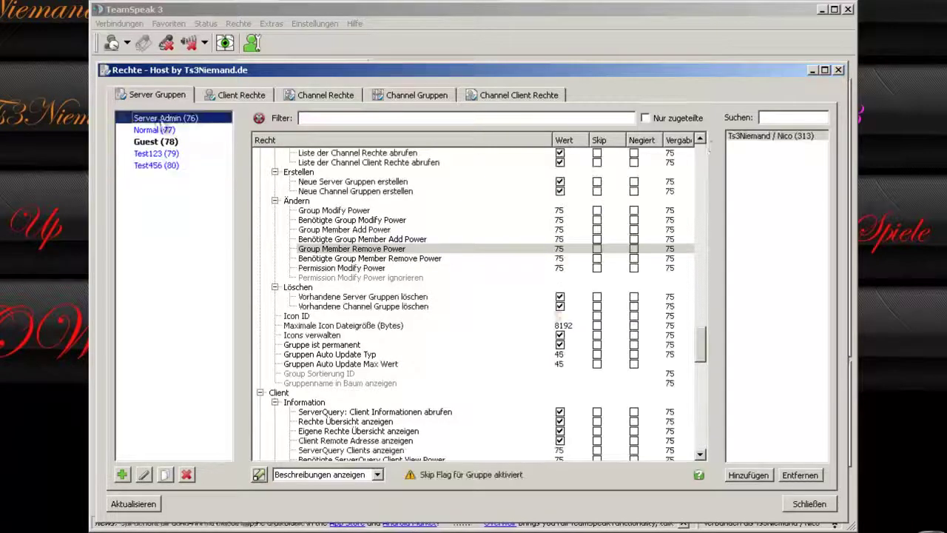
# Select the Server Admin member, cancel adding a client, close permissions, and open the client's context menu.
pyautogui.click(749, 140)
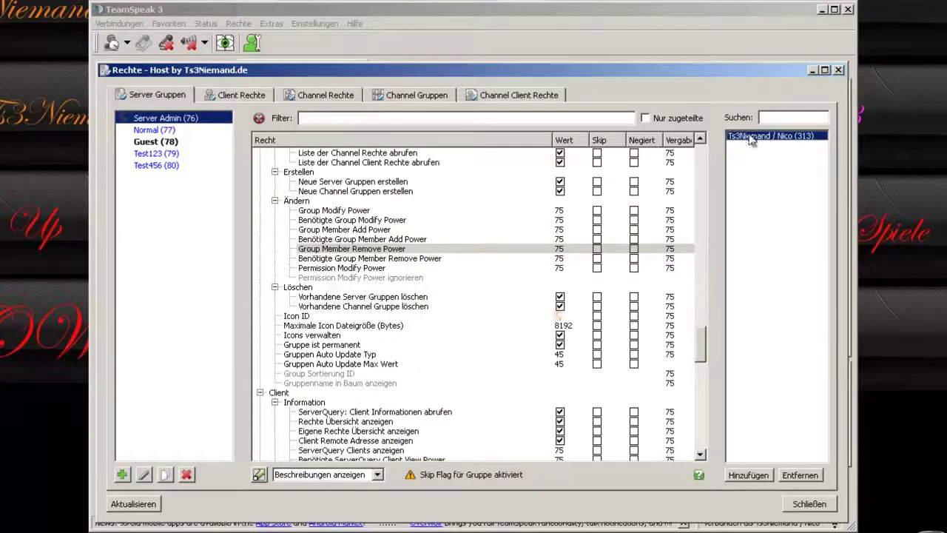
pyautogui.click(741, 476)
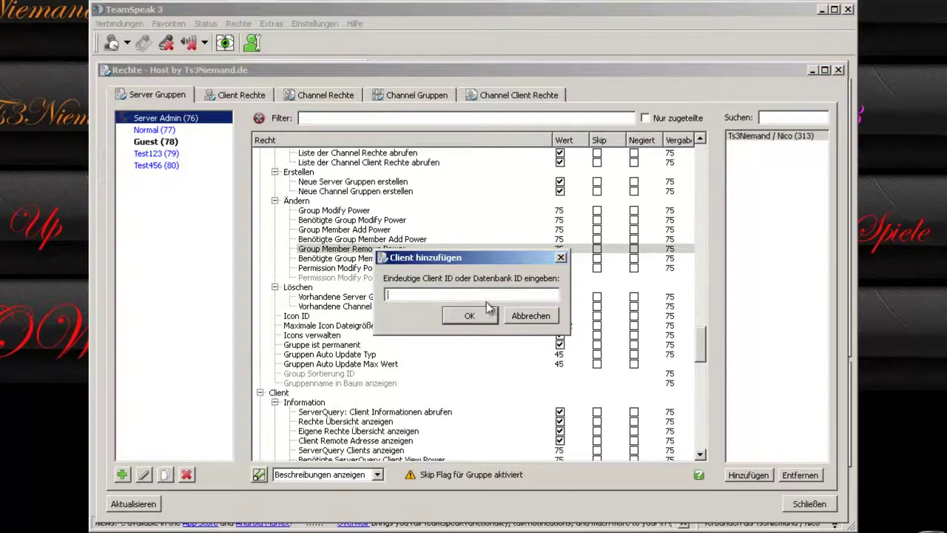
pyautogui.click(531, 315)
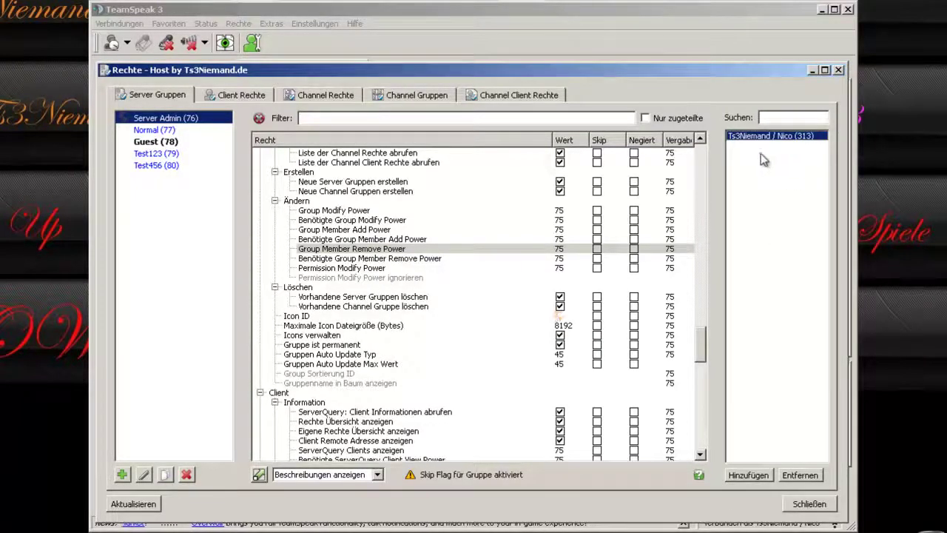
pyautogui.click(804, 505)
pyautogui.rightClick(250, 112)
# Add the connected client to server group Test456 [perm] via Server Gruppe setzen.
pyautogui.moveTo(338, 221)
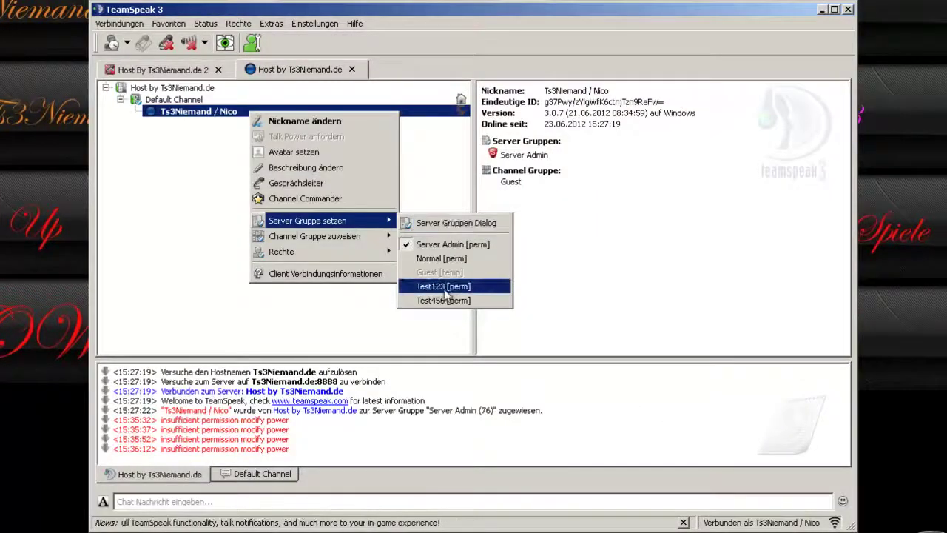
pyautogui.click(442, 301)
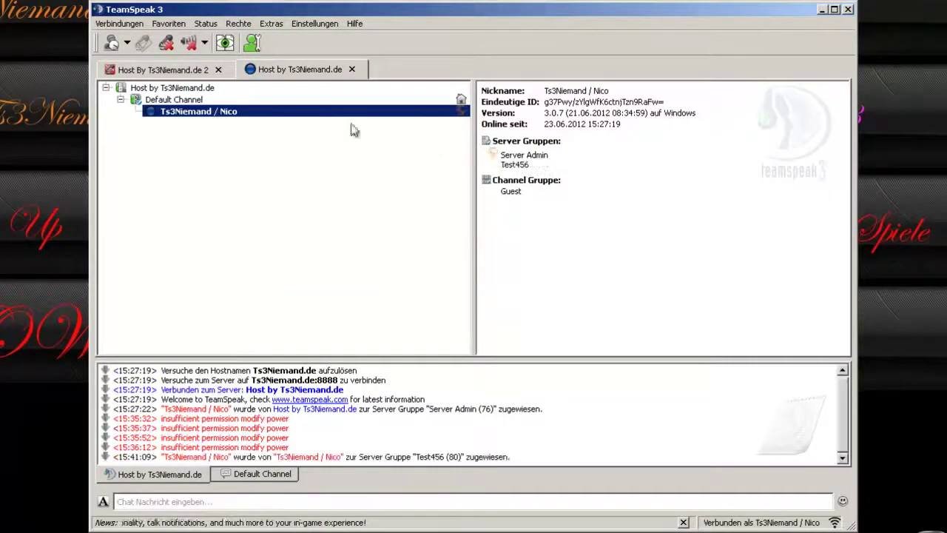
pyautogui.click(508, 170)
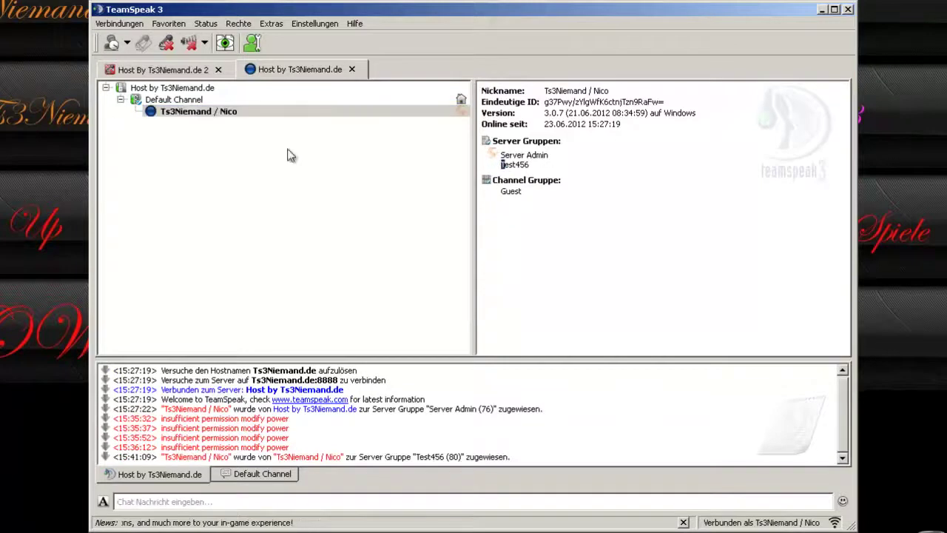